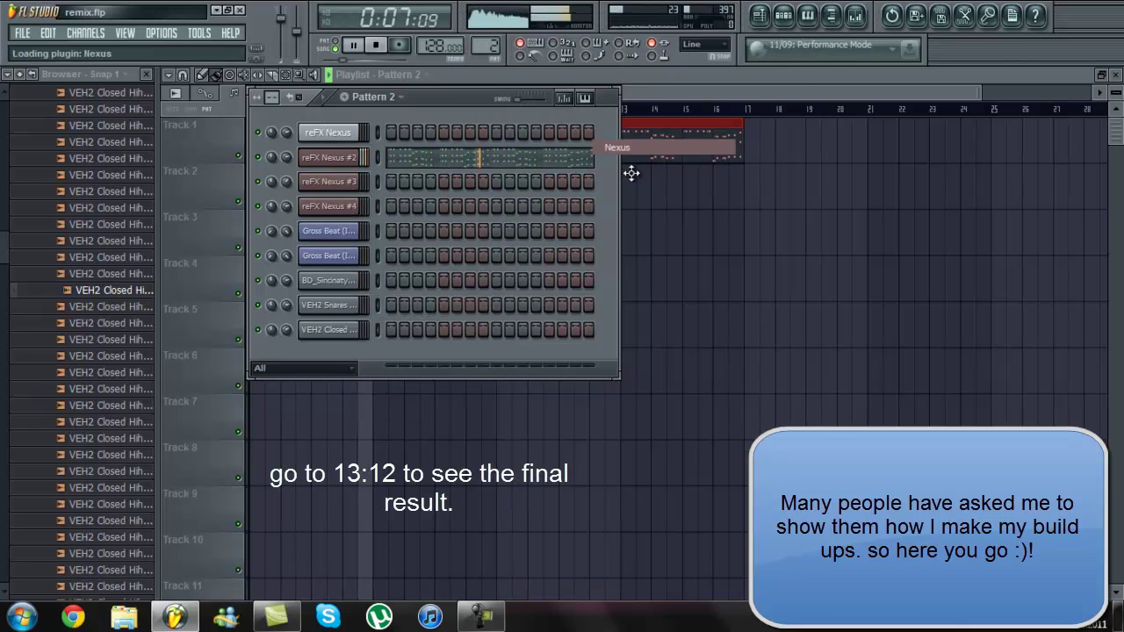
# Step: Load the BA Basic Sine preset from the Bass category in the new Nexus channel
pyautogui.click(551, 406)
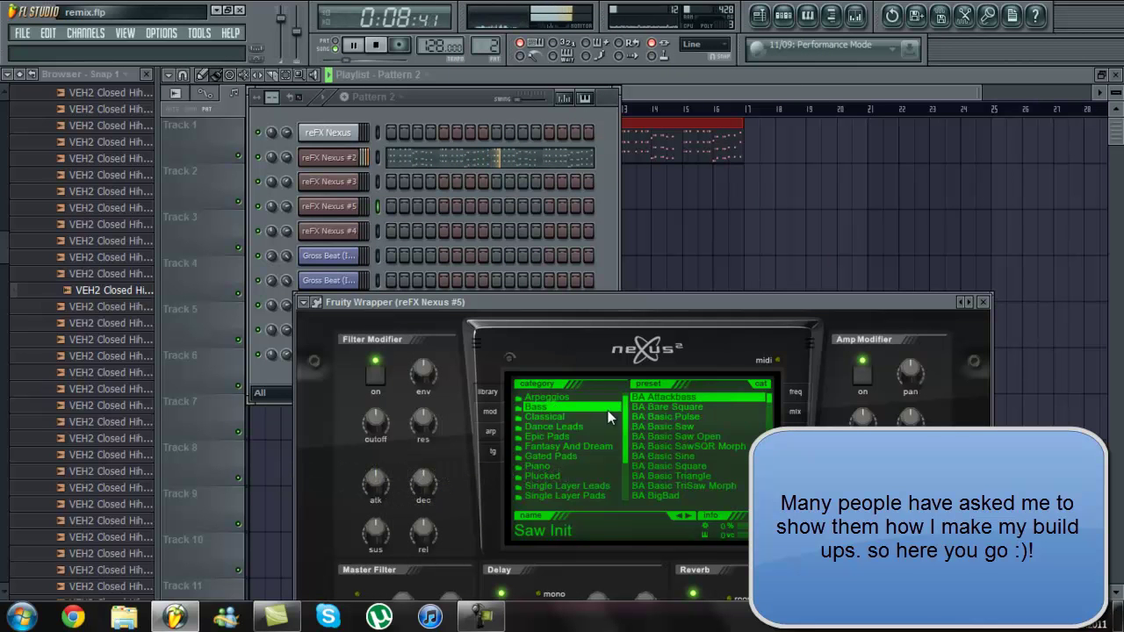
pyautogui.click(675, 453)
# Step: Copy the reFX Nexus #2 notes from Pattern 2 and paste them into the reFX Nexus #5 channel in Pattern 5
pyautogui.rightClick(338, 154)
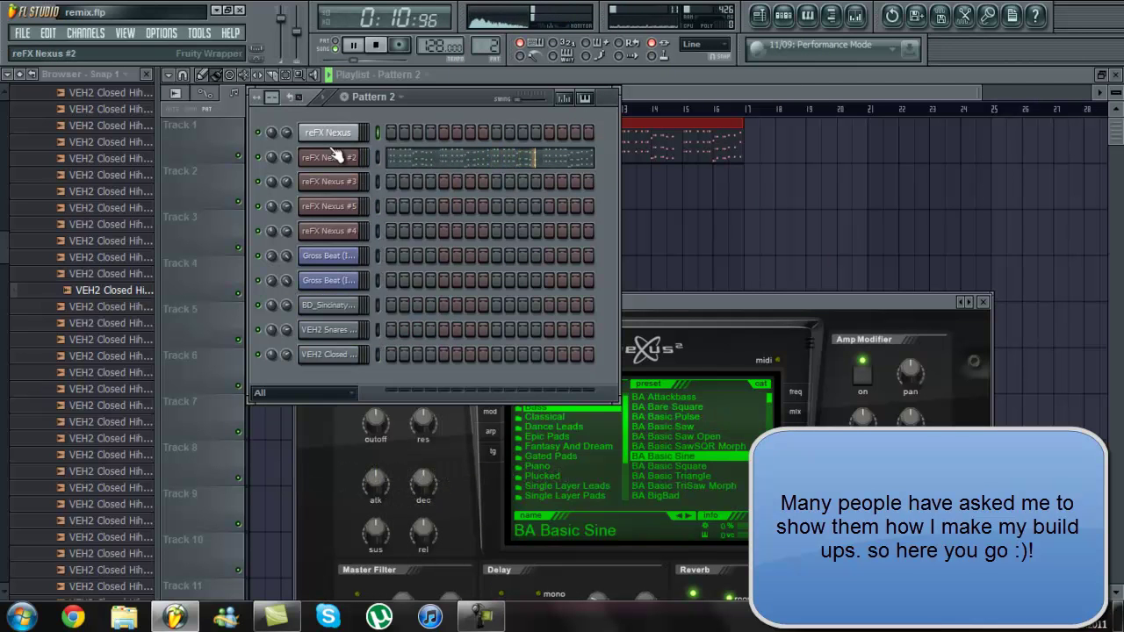
pyautogui.moveTo(434, 237)
pyautogui.click(479, 253)
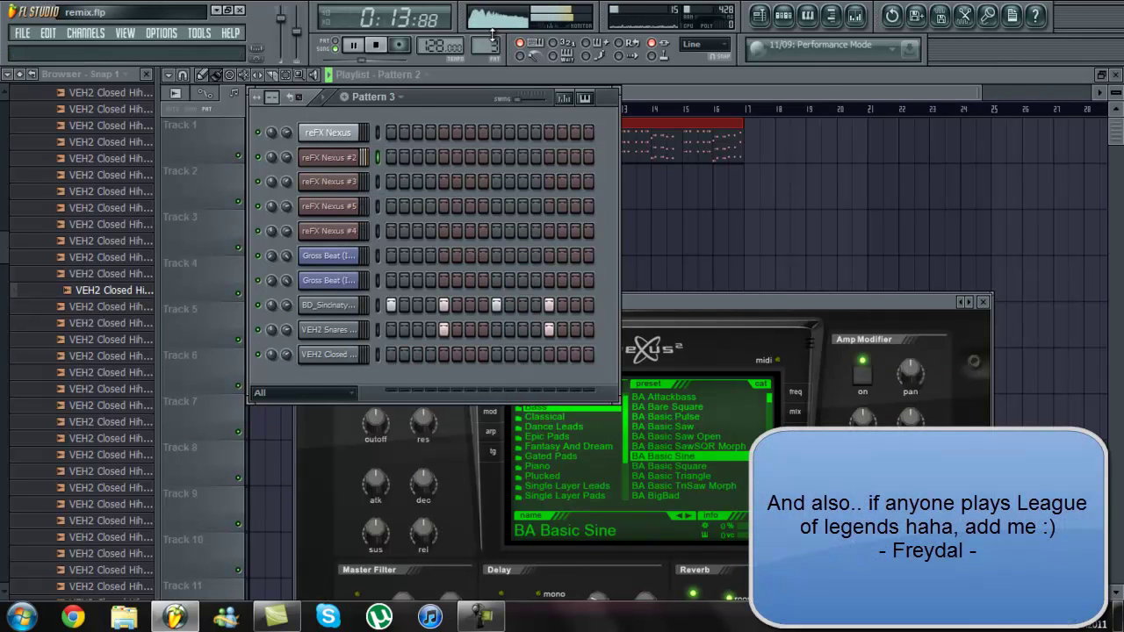
pyautogui.scroll(2, 492, 35)
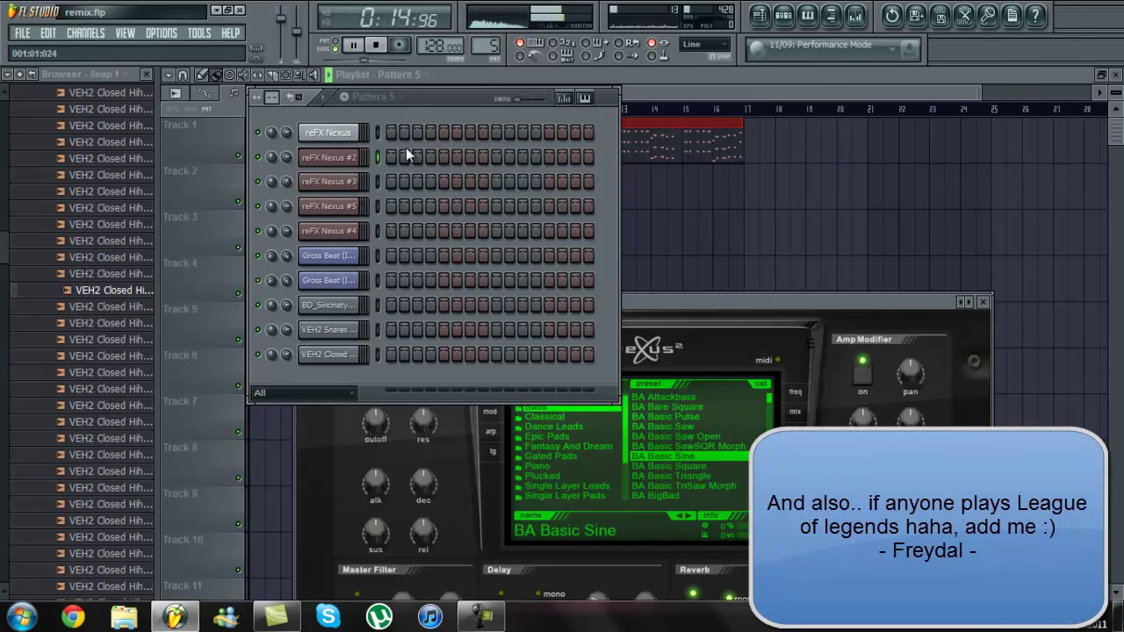
pyautogui.rightClick(338, 232)
pyautogui.click(338, 232)
pyautogui.rightClick(338, 208)
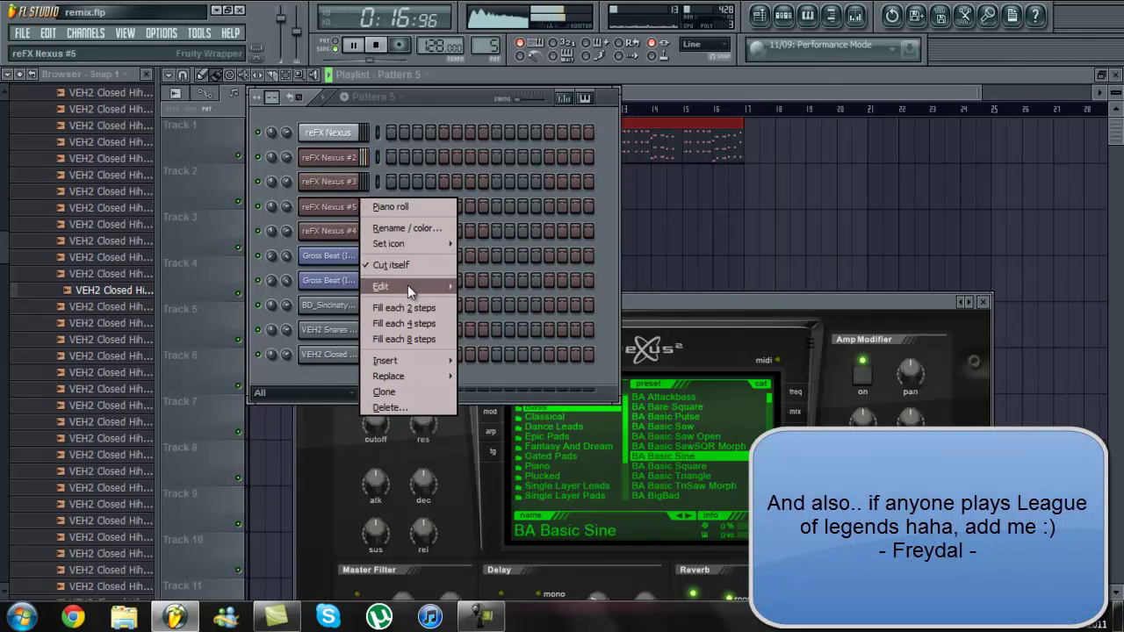
pyautogui.moveTo(420, 287)
pyautogui.click(482, 318)
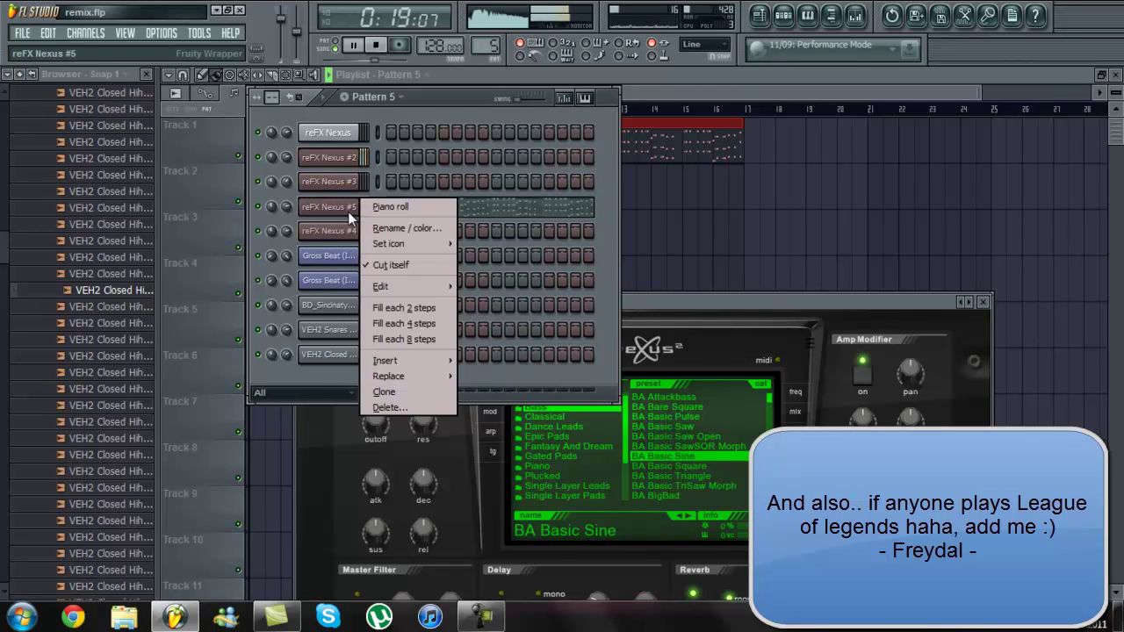
# Step: Open the notes of reFX Nexus #5 in the piano roll and delete everything from D5 upward
pyautogui.rightClick(348, 212)
pyautogui.click(380, 220)
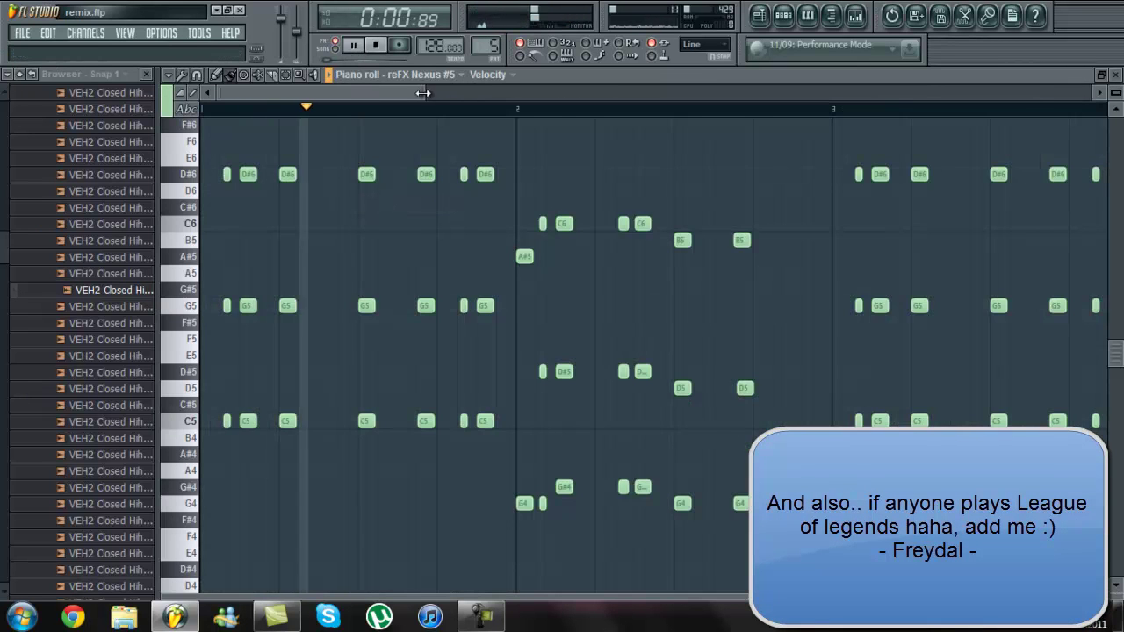
pyautogui.moveTo(423, 92); pyautogui.dragTo(753, 92)
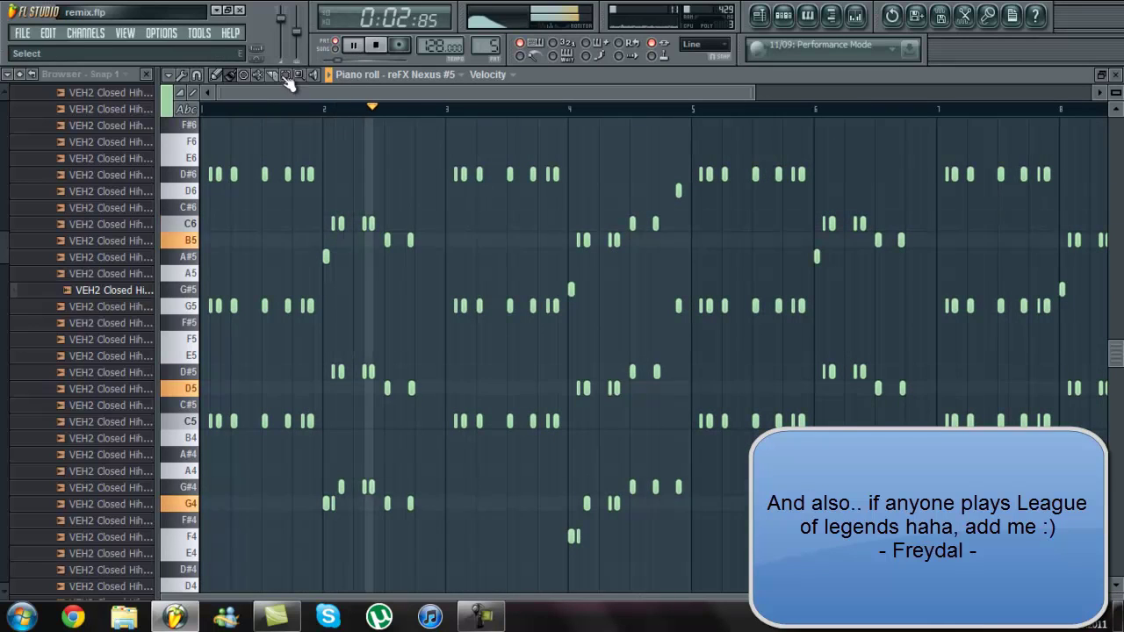
pyautogui.moveTo(192, 127); pyautogui.dragTo(211, 397)
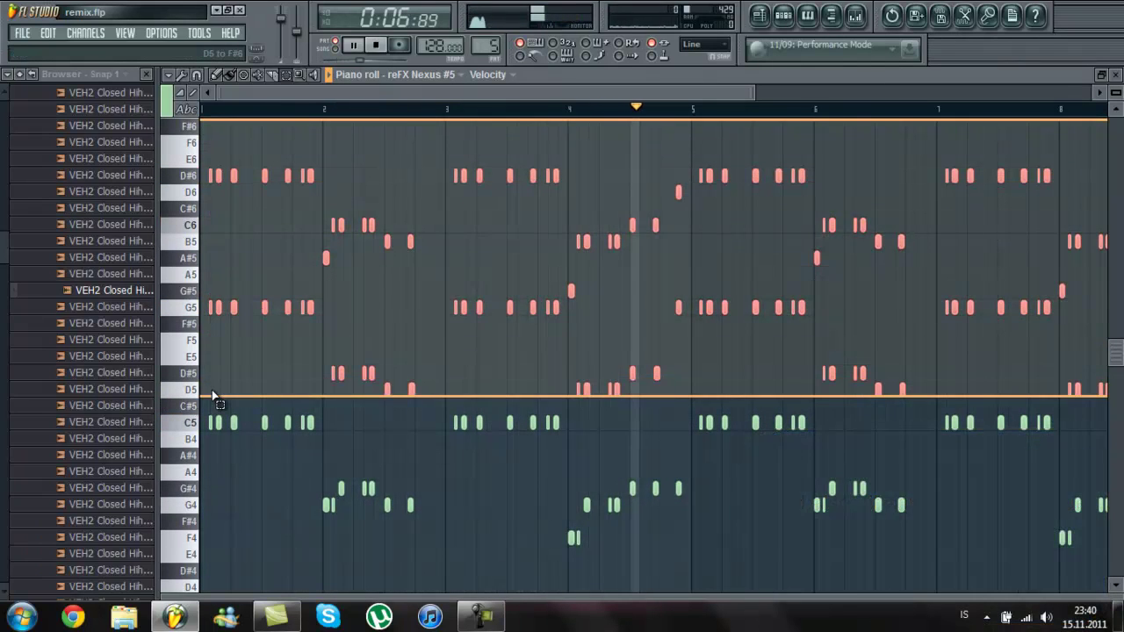
pyautogui.press('Delete')
# Step: Transpose all remaining notes down one octave so the C5 notes sit on C4
pyautogui.scroll(-3, 221, 302)
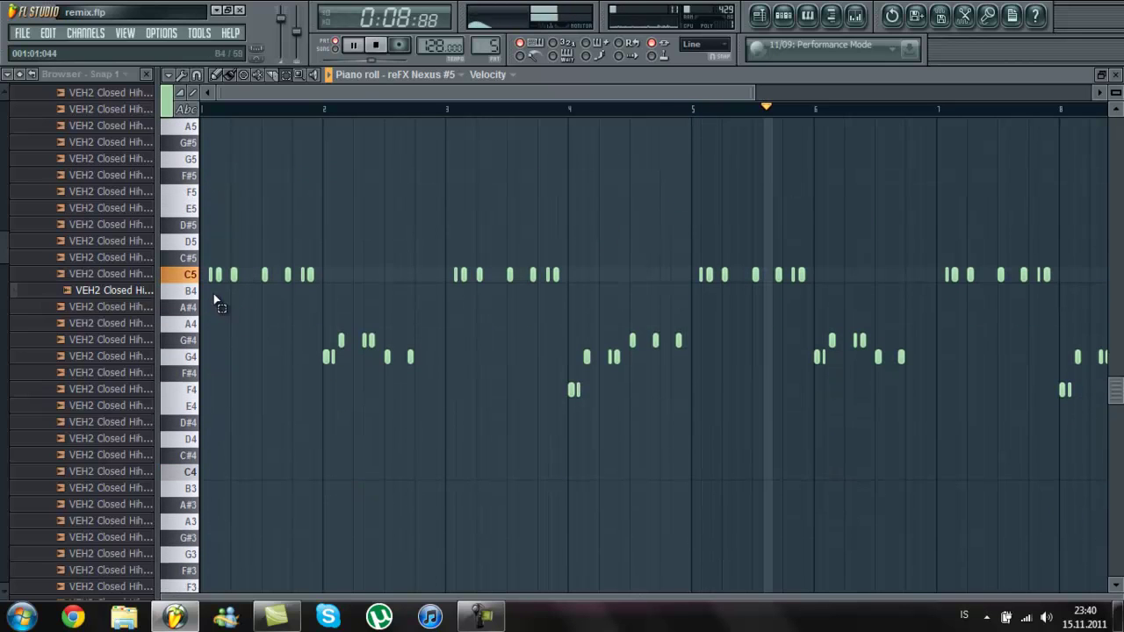
pyautogui.hotkey('ctrl', 'a')
pyautogui.moveTo(222, 289); pyautogui.dragTo(220, 474)
# Step: Shift the notes slightly earlier onto the bar line and replace bar 1's short notes with one C4 note lasting the whole bar
pyautogui.moveTo(752, 93); pyautogui.dragTo(354, 237)
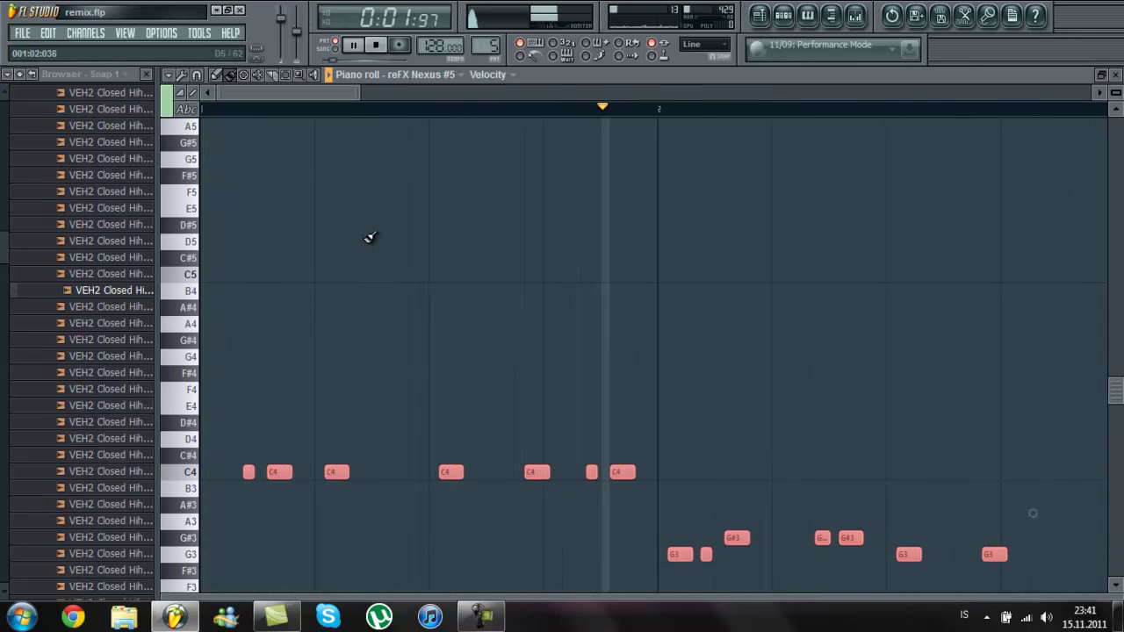
pyautogui.scroll(-2, 544, 346)
pyautogui.moveTo(539, 376); pyautogui.dragTo(530, 376)
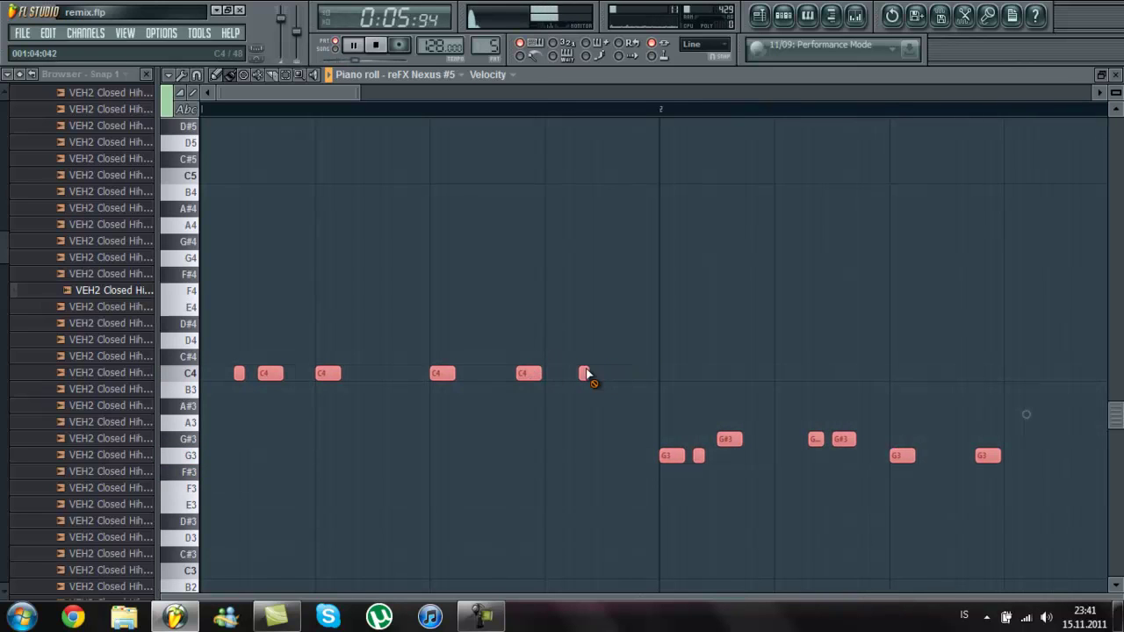
pyautogui.click(215, 376)
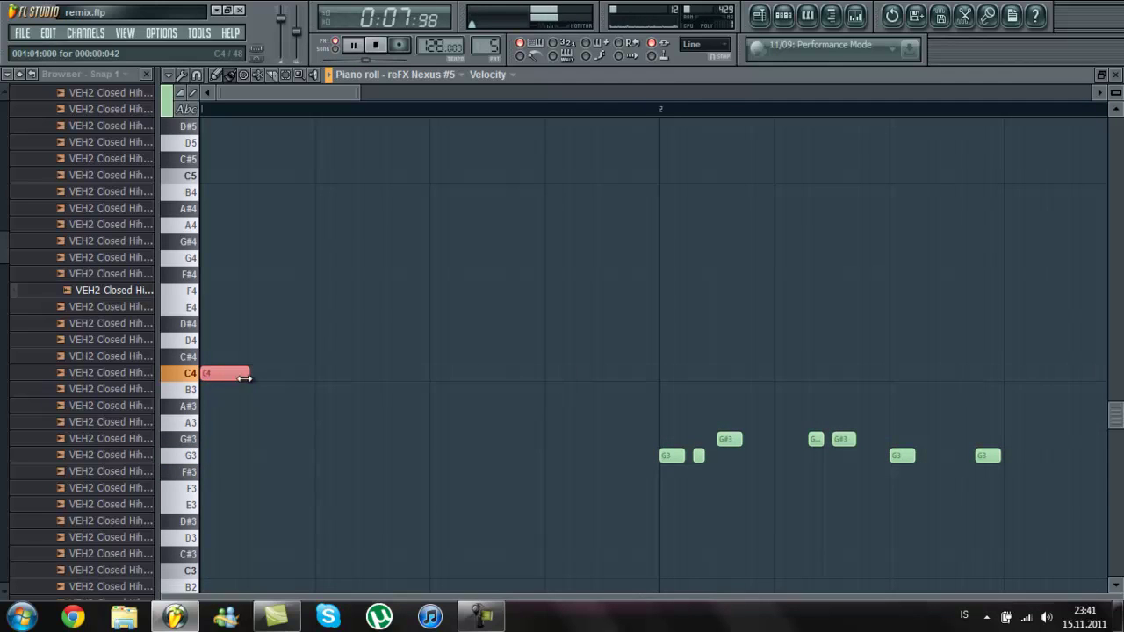
pyautogui.moveTo(259, 377); pyautogui.dragTo(678, 376)
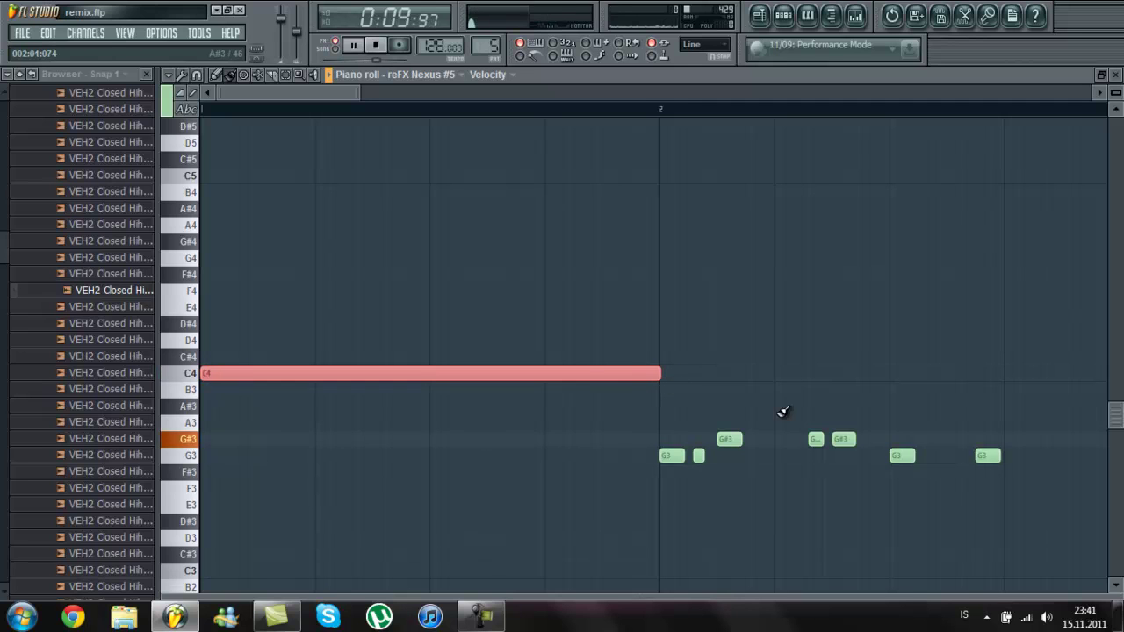
# Step: Replace bar 2's short notes with a half-bar G#3 followed by a half-bar G3
pyautogui.rightClick(695, 457)
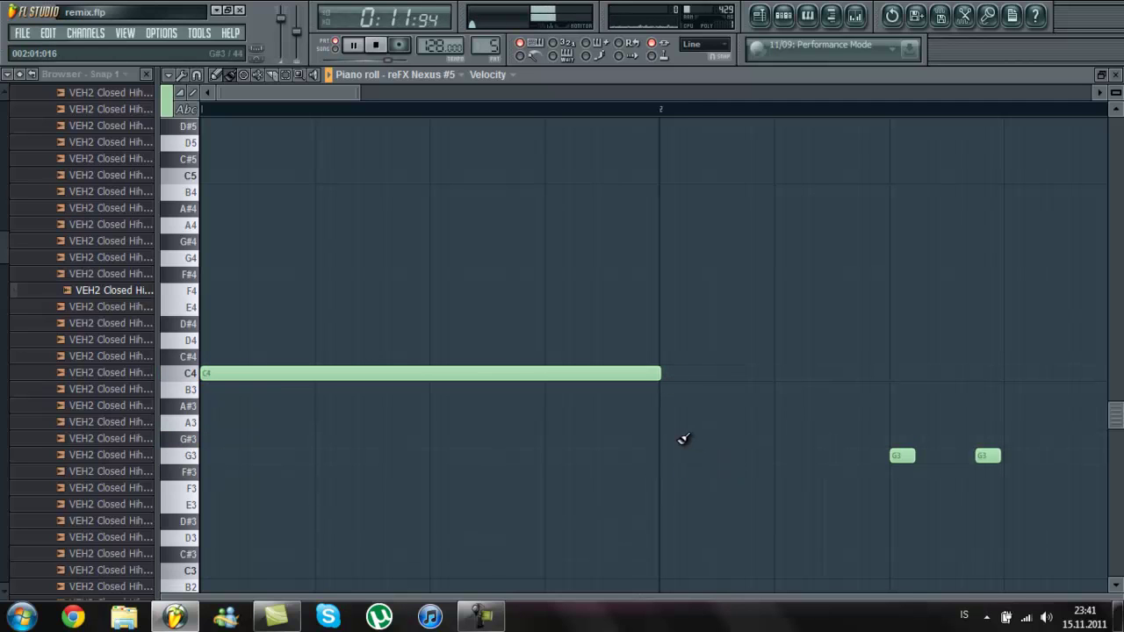
pyautogui.click(667, 438)
pyautogui.moveTo(319, 93); pyautogui.dragTo(351, 97)
pyautogui.moveTo(919, 433); pyautogui.dragTo(742, 463)
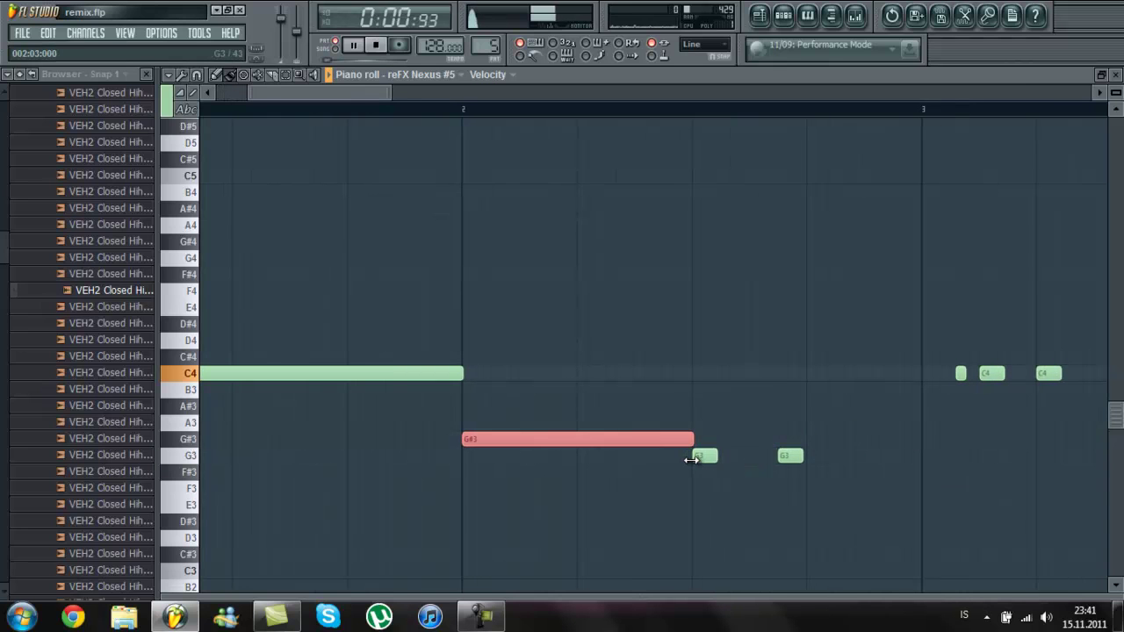
pyautogui.rightClick(704, 455)
pyautogui.rightClick(787, 455)
pyautogui.click(699, 455)
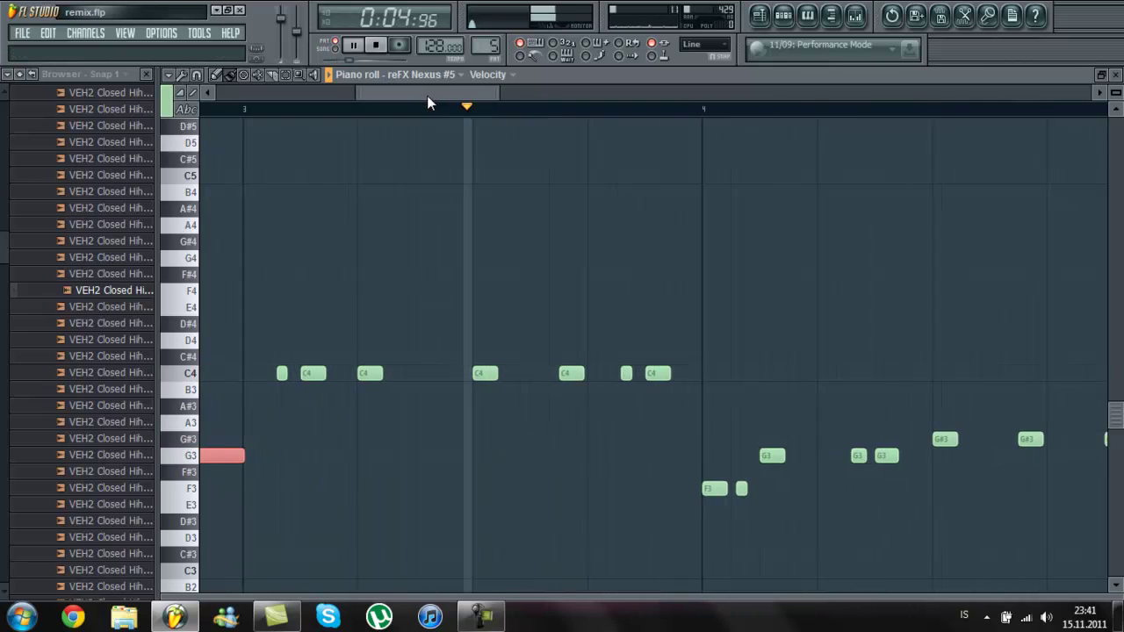
# Step: Replace bar 3's short C4 notes with a single C4 note about one bar long
pyautogui.moveTo(426, 97); pyautogui.dragTo(434, 98)
pyautogui.rightClick(628, 373)
pyautogui.rightClick(595, 373)
pyautogui.rightClick(540, 373)
pyautogui.rightClick(452, 373)
pyautogui.rightClick(338, 373)
pyautogui.rightClick(281, 373)
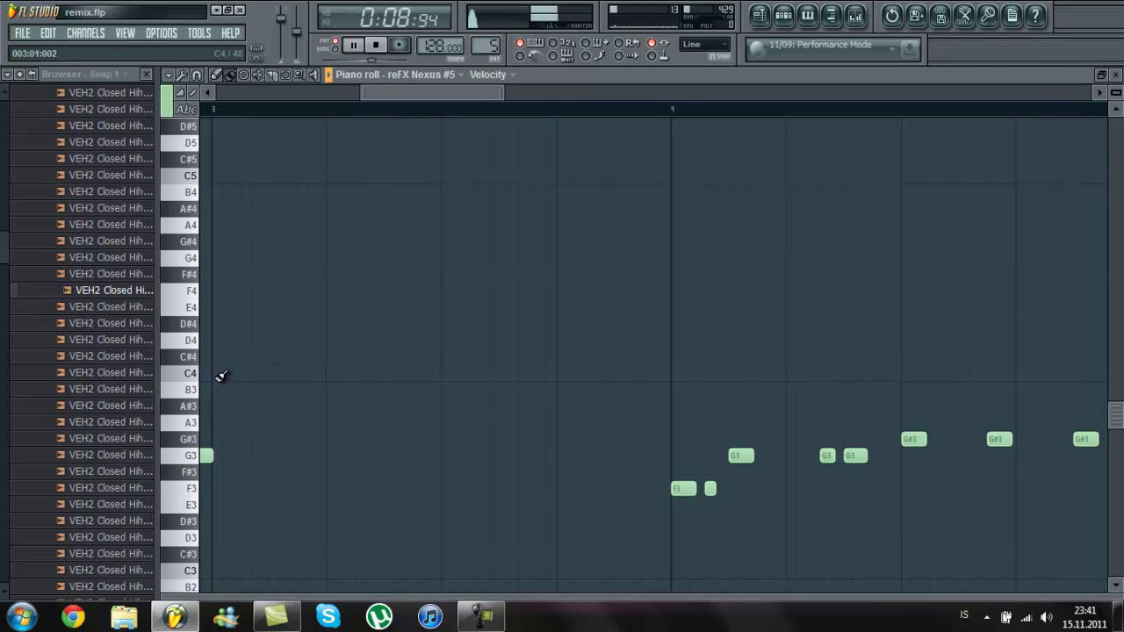
pyautogui.click(219, 377)
pyautogui.moveTo(449, 374); pyautogui.dragTo(602, 372)
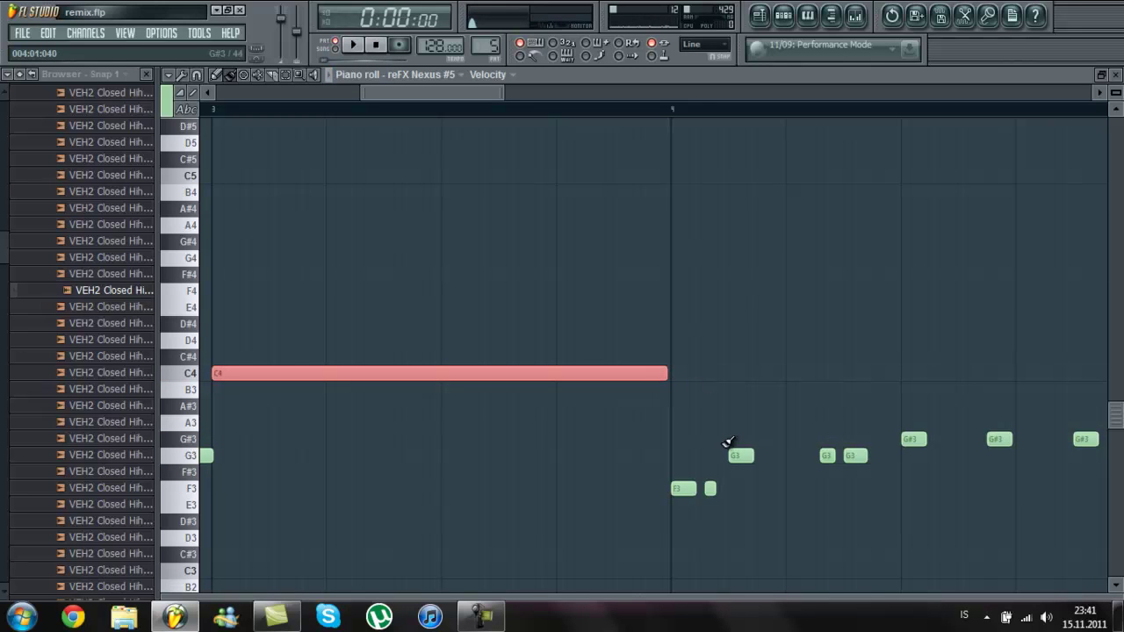
# Step: Replace bar 4's short notes with a half-bar F3 followed by a half-bar G#3
pyautogui.rightClick(711, 489)
pyautogui.moveTo(675, 489); pyautogui.dragTo(1061, 472)
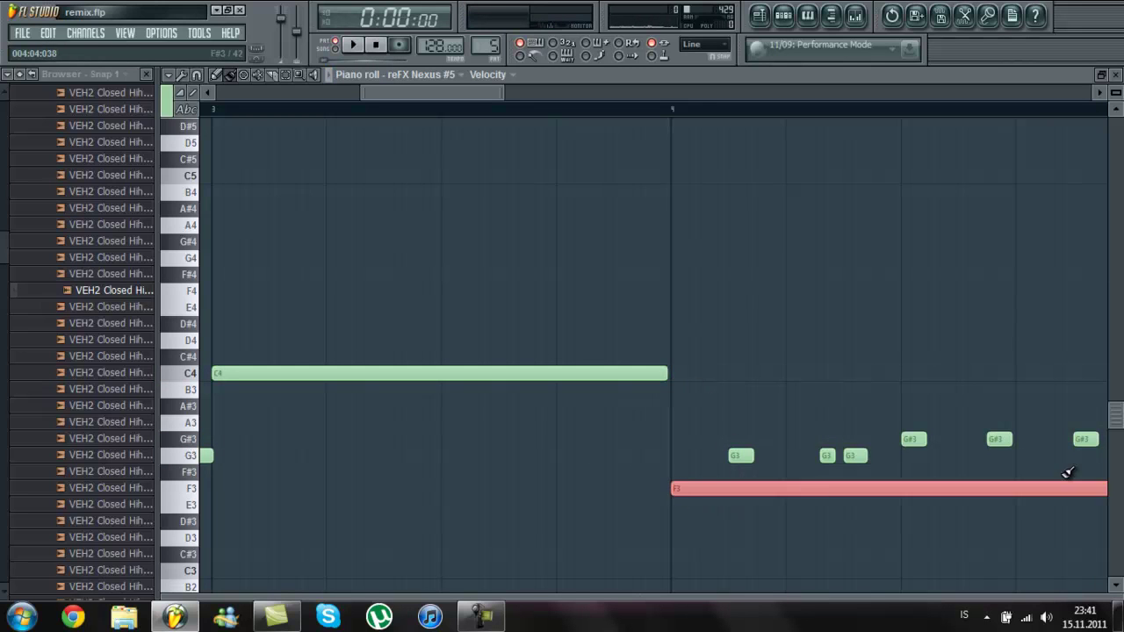
pyautogui.press('space')
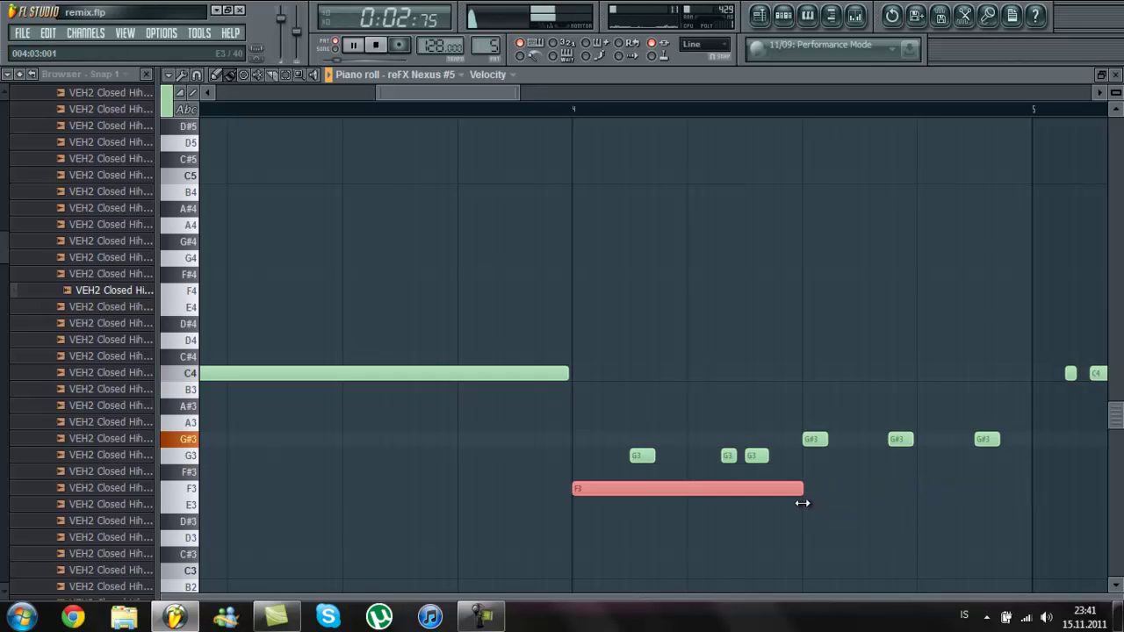
pyautogui.rightClick(644, 456)
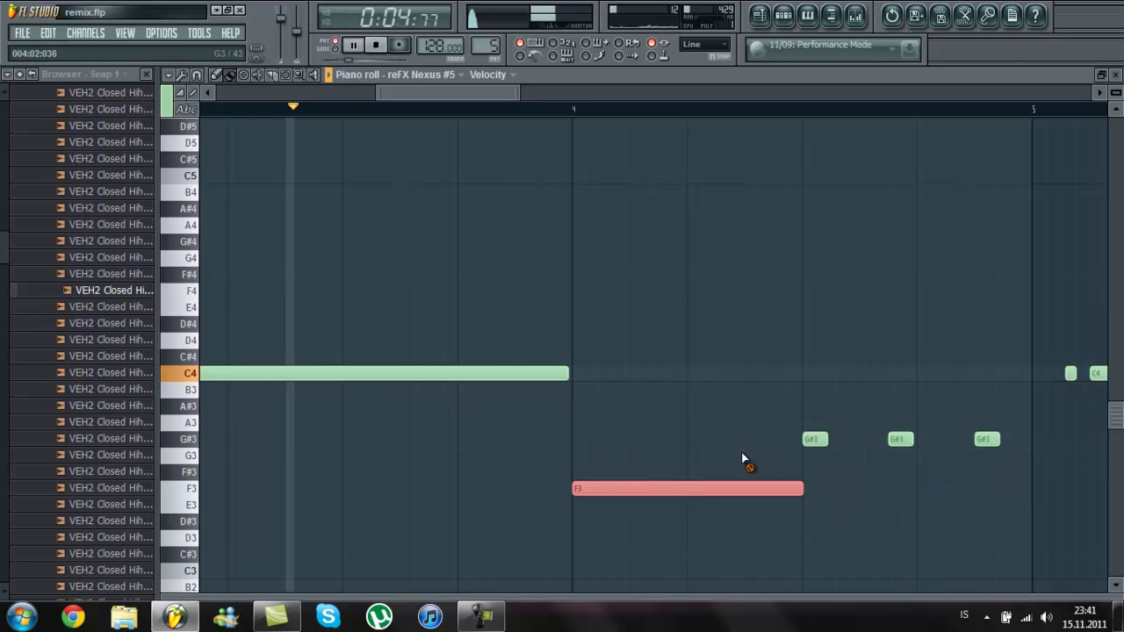
pyautogui.rightClick(814, 439)
pyautogui.rightClick(901, 439)
pyautogui.rightClick(987, 439)
pyautogui.click(807, 439)
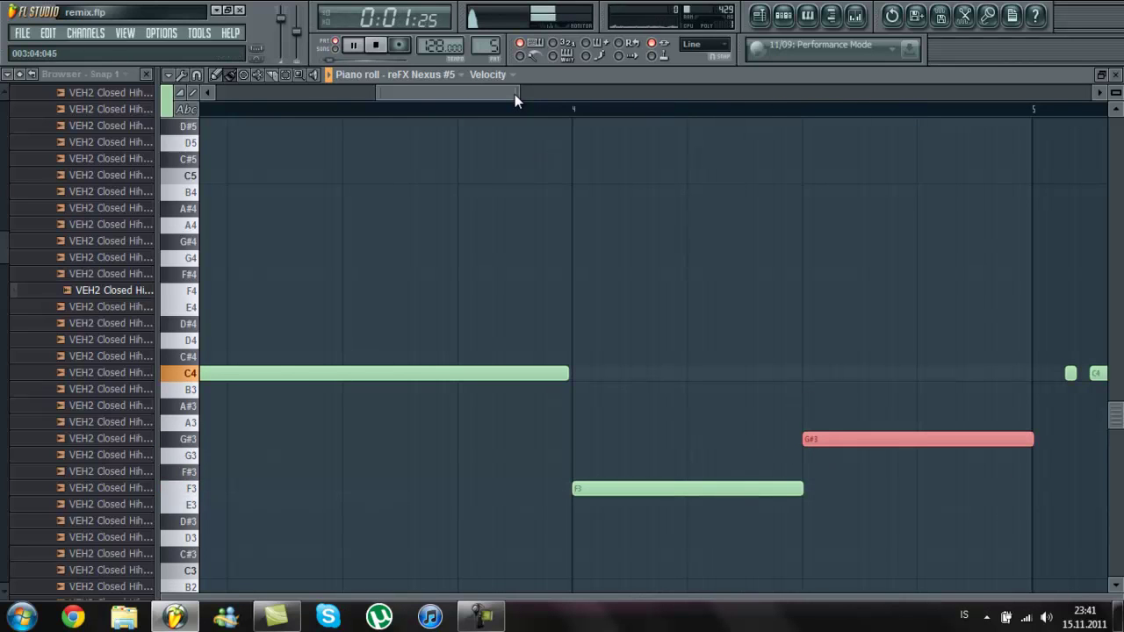
# Step: Delete all the leftover short notes in bars 5 to 8
pyautogui.moveTo(514, 96); pyautogui.dragTo(847, 94)
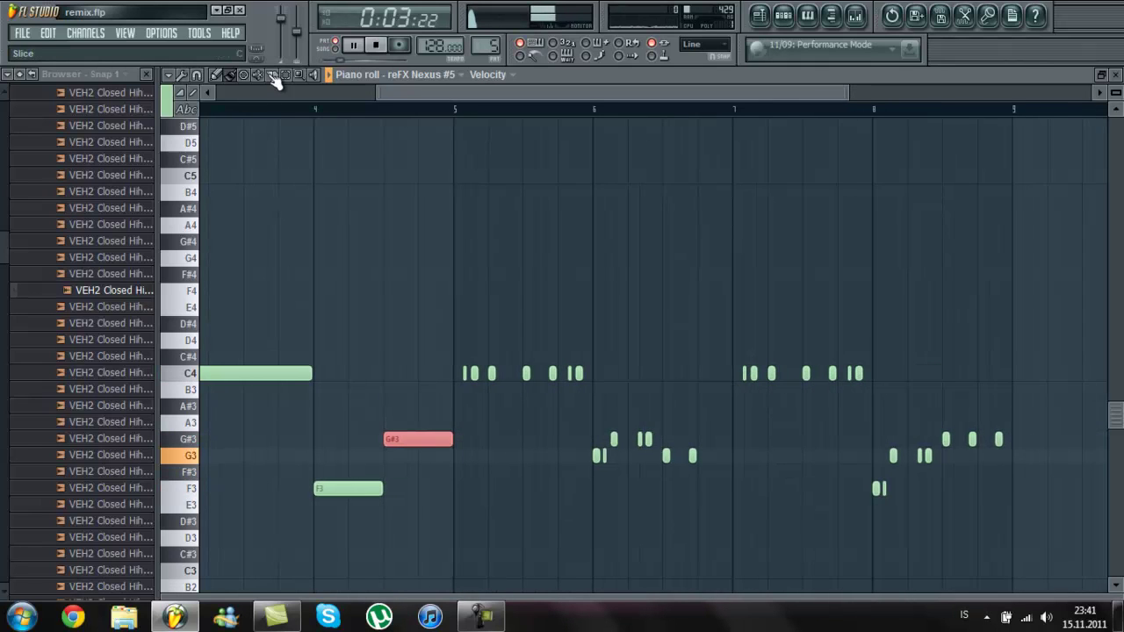
pyautogui.moveTo(459, 138); pyautogui.dragTo(1004, 517)
pyautogui.press('Delete')
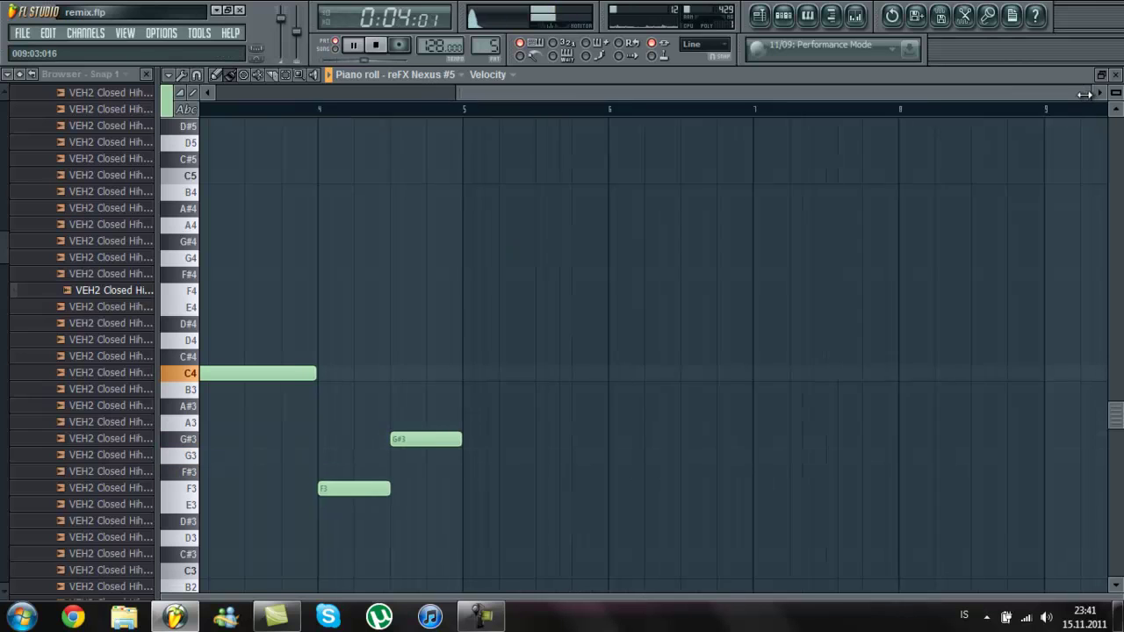
pyautogui.moveTo(1086, 94); pyautogui.dragTo(856, 94)
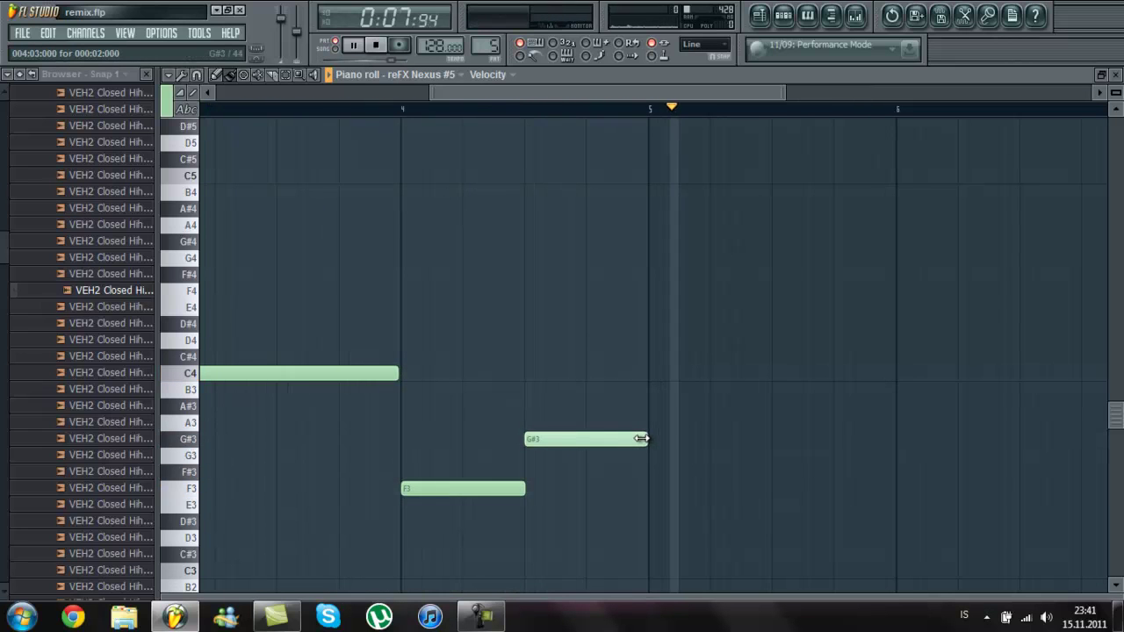
# Step: Place two Pattern 5 clips on Track 2 of the playlist from bar 9 to bar 17 and switch playback to song mode
pyautogui.click(760, 15)
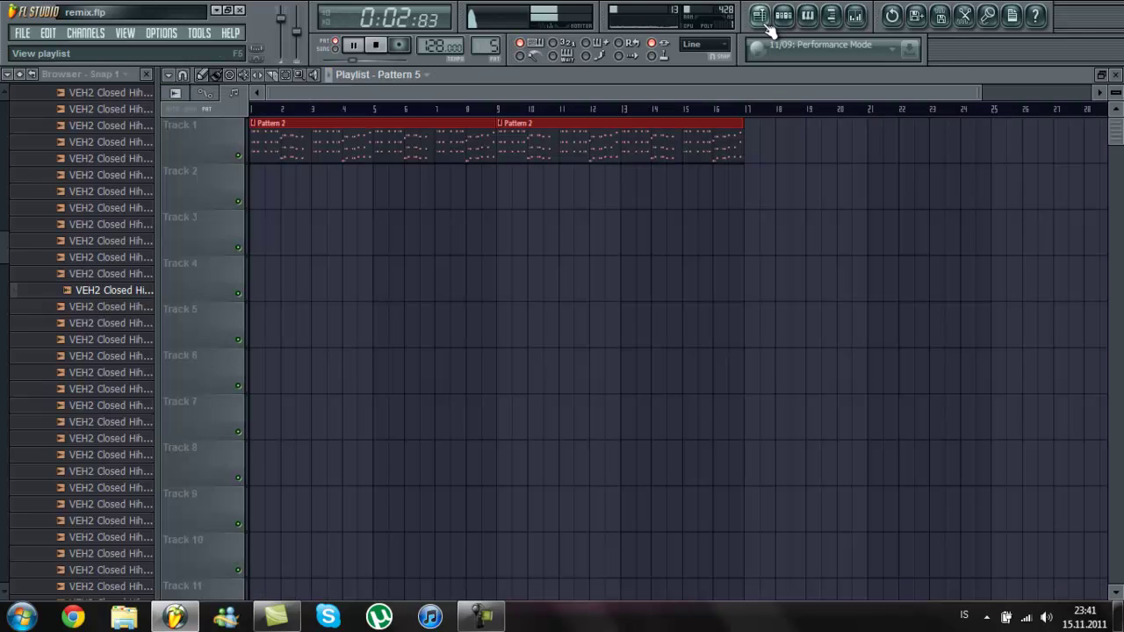
pyautogui.click(508, 180)
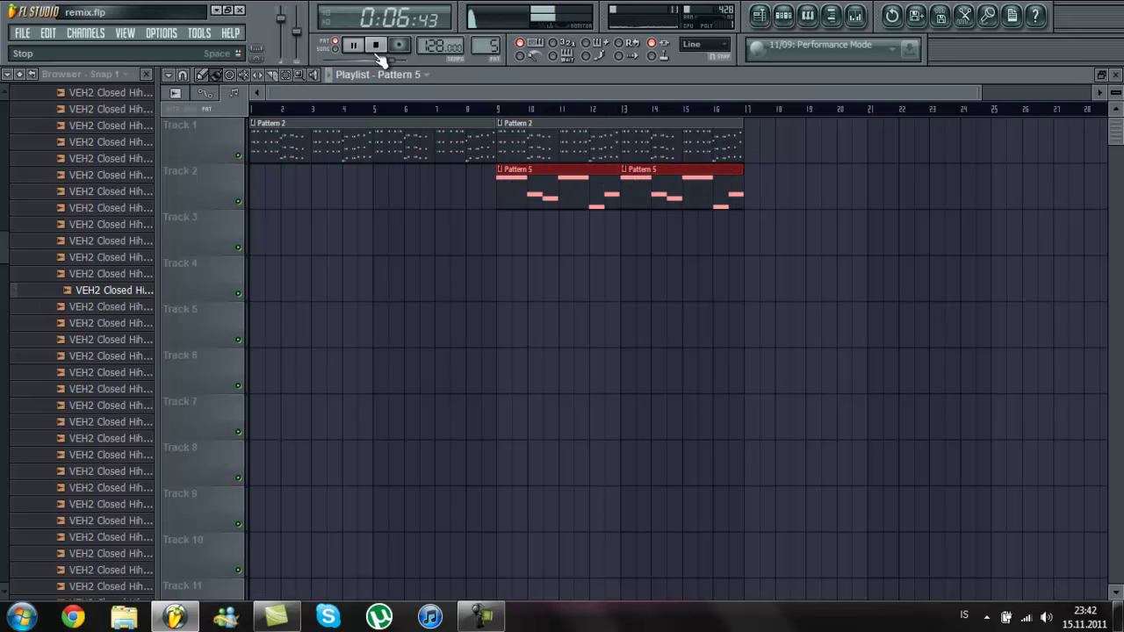
pyautogui.click(335, 48)
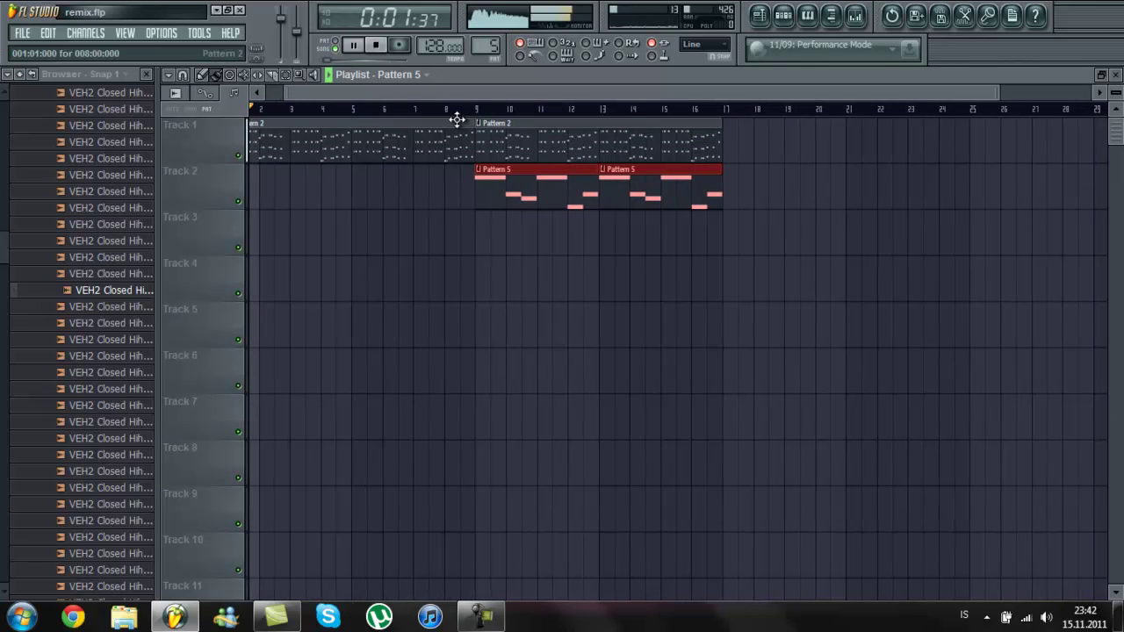
# Step: Route the reFX Nexus #5 channel to mixer insert 8
pyautogui.click(858, 17)
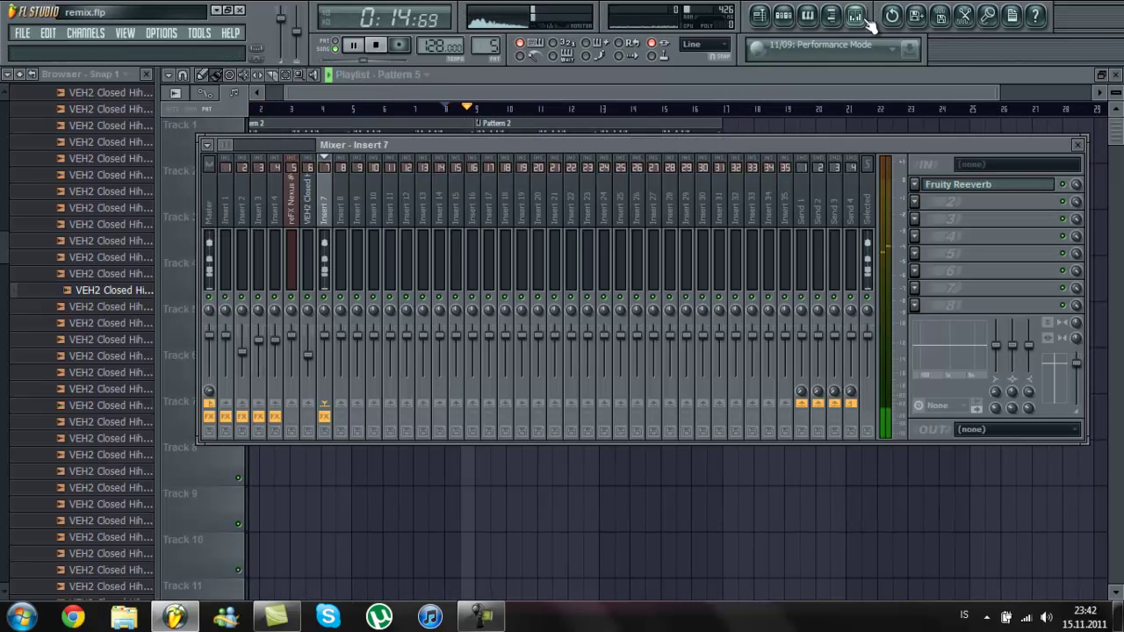
pyautogui.click(783, 16)
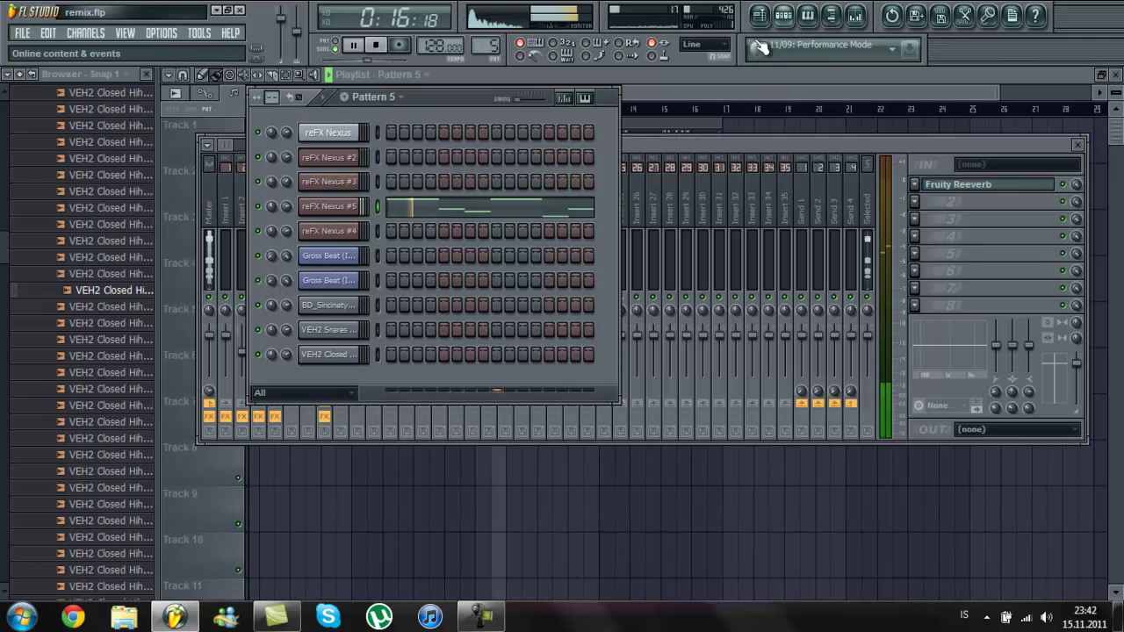
pyautogui.click(330, 209)
pyautogui.click(1010, 143)
pyautogui.moveTo(932, 141); pyautogui.dragTo(933, 86)
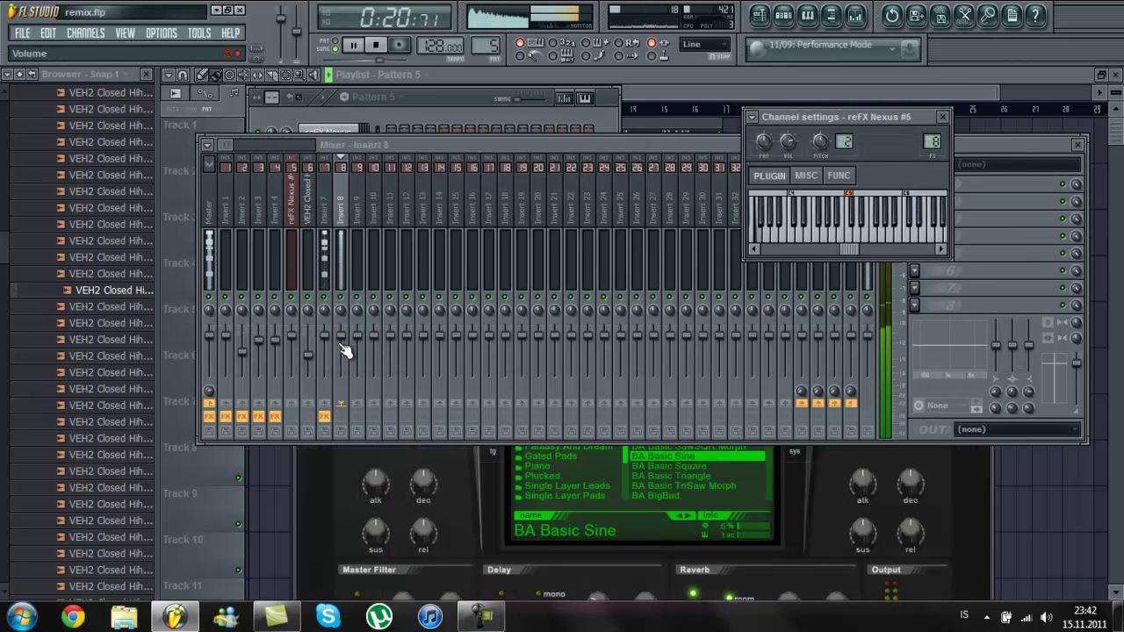
# Step: Link Insert 8's volume to the Peak ctrl (Insert 1) - Peak controller with the mapping formula 0.6-Input and return to the playlist
pyautogui.rightClick(343, 350)
pyautogui.click(381, 456)
pyautogui.click(524, 318)
pyautogui.click(538, 379)
pyautogui.click(488, 363)
pyautogui.click(518, 408)
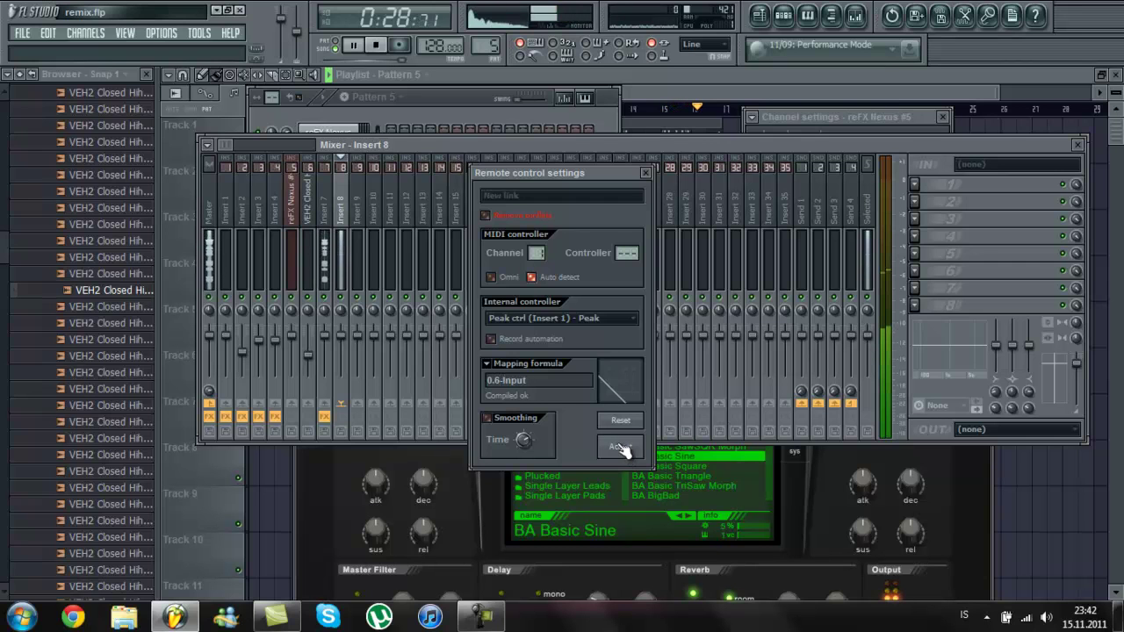
pyautogui.click(618, 447)
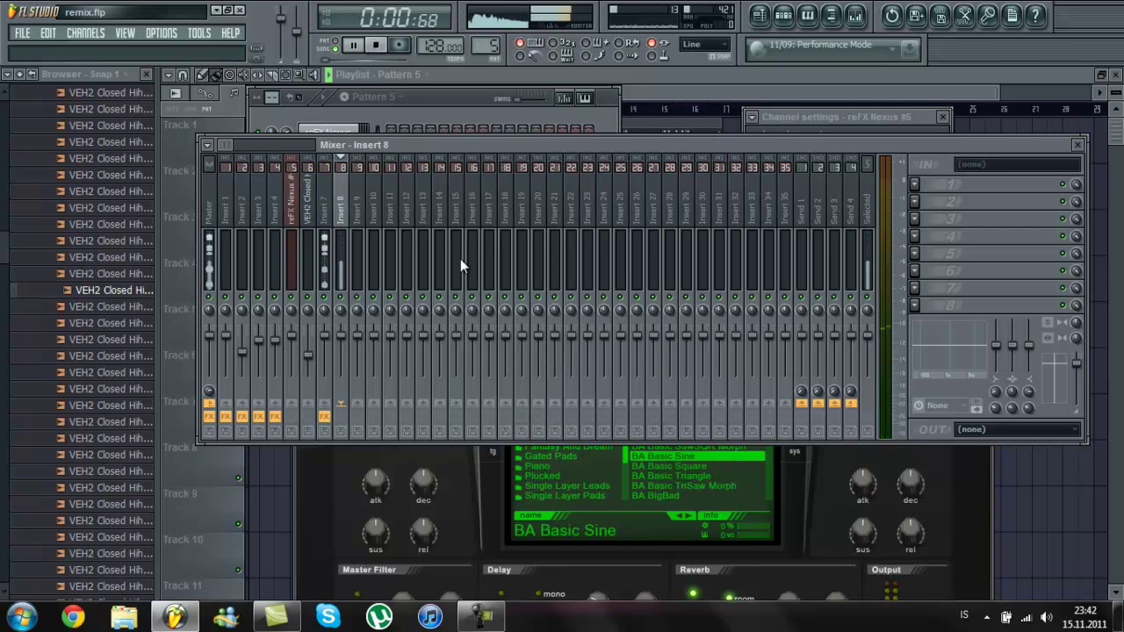
pyautogui.click(644, 86)
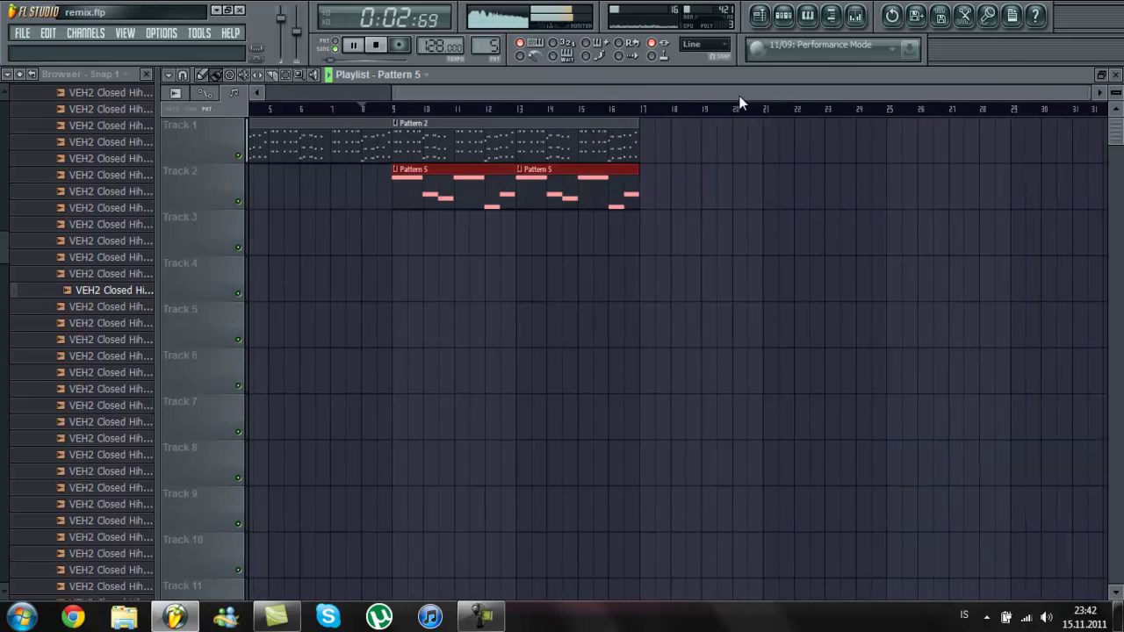
# Step: Place Pattern 2 on Track 1 at bar 17, shorten it to one bar and repeat that clip up to bar 33
pyautogui.click(540, 141)
pyautogui.click(533, 138)
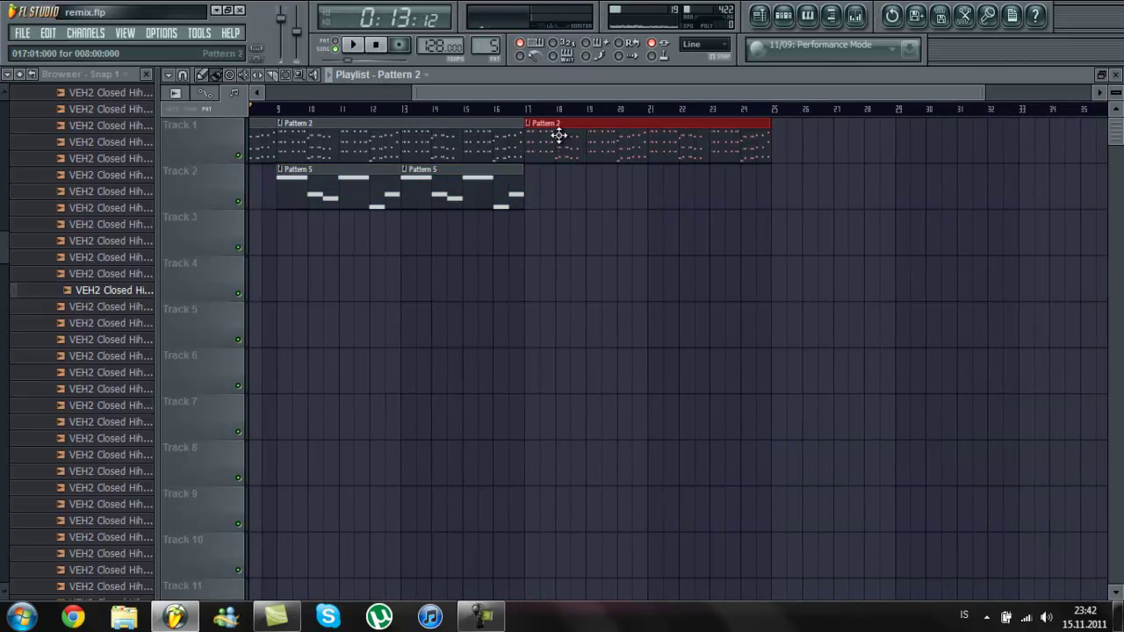
pyautogui.moveTo(709, 140); pyautogui.dragTo(533, 152)
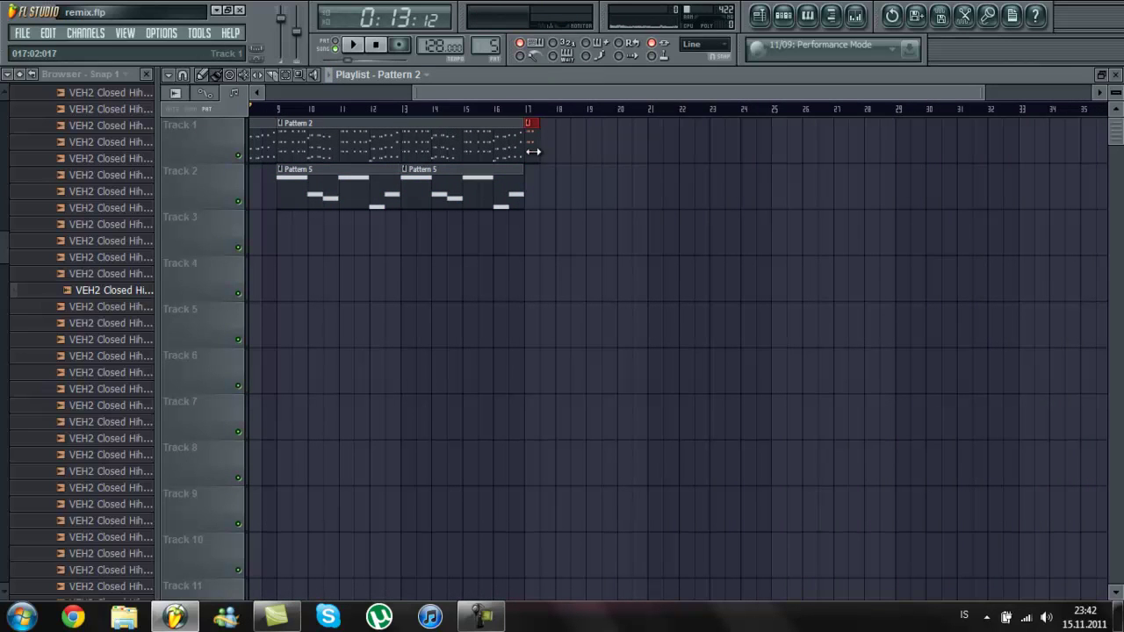
pyautogui.press('space')
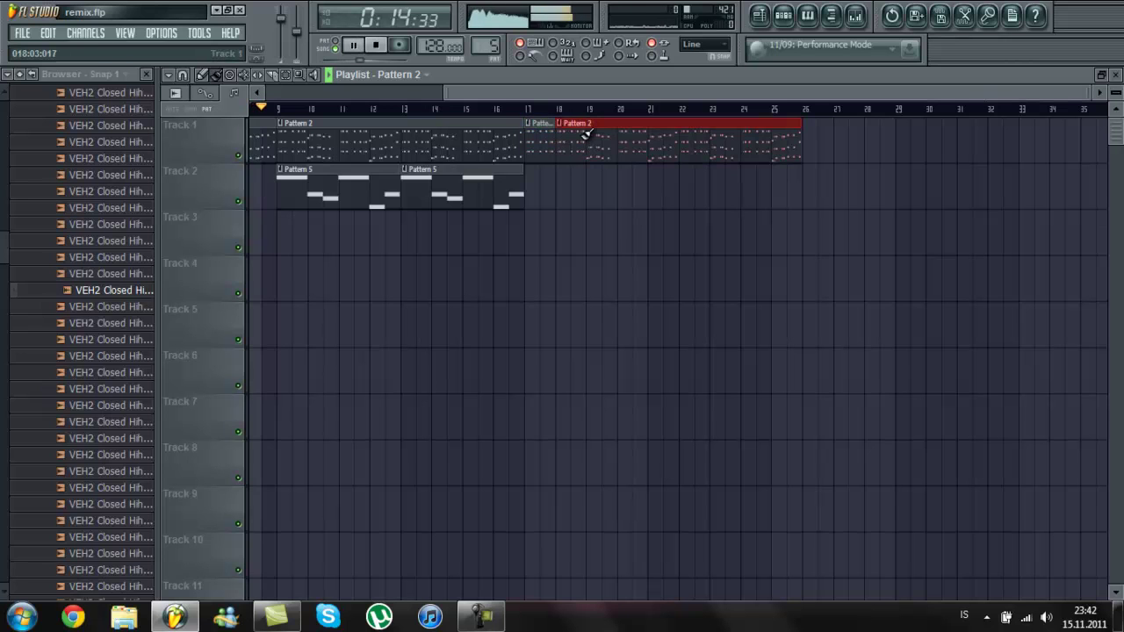
pyautogui.moveTo(566, 134); pyautogui.dragTo(735, 146)
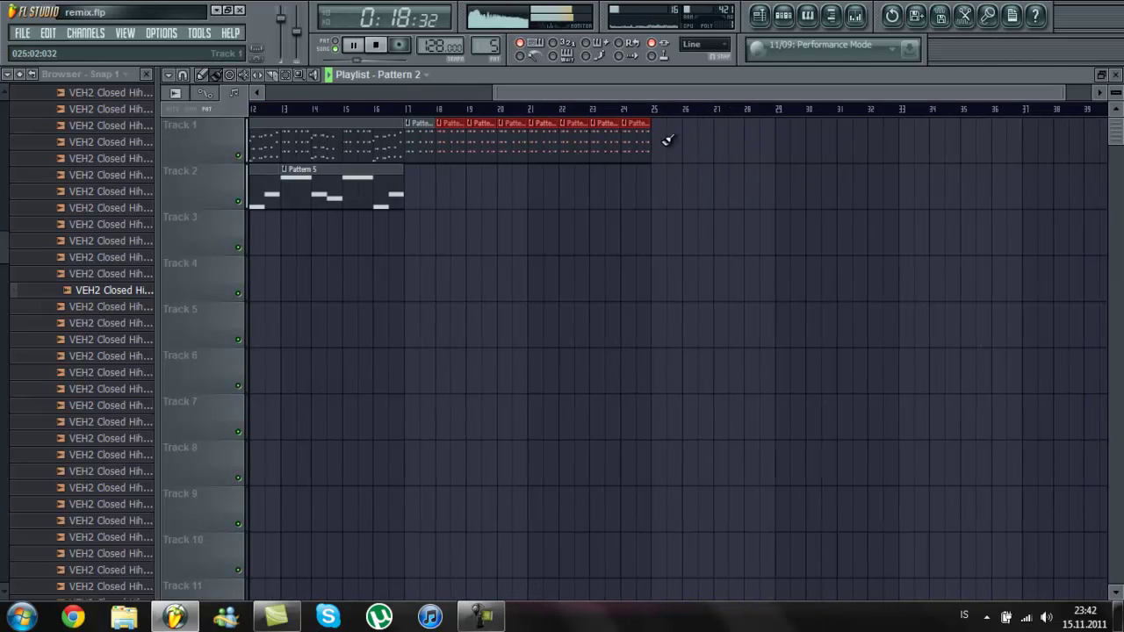
pyautogui.moveTo(665, 134); pyautogui.dragTo(775, 132)
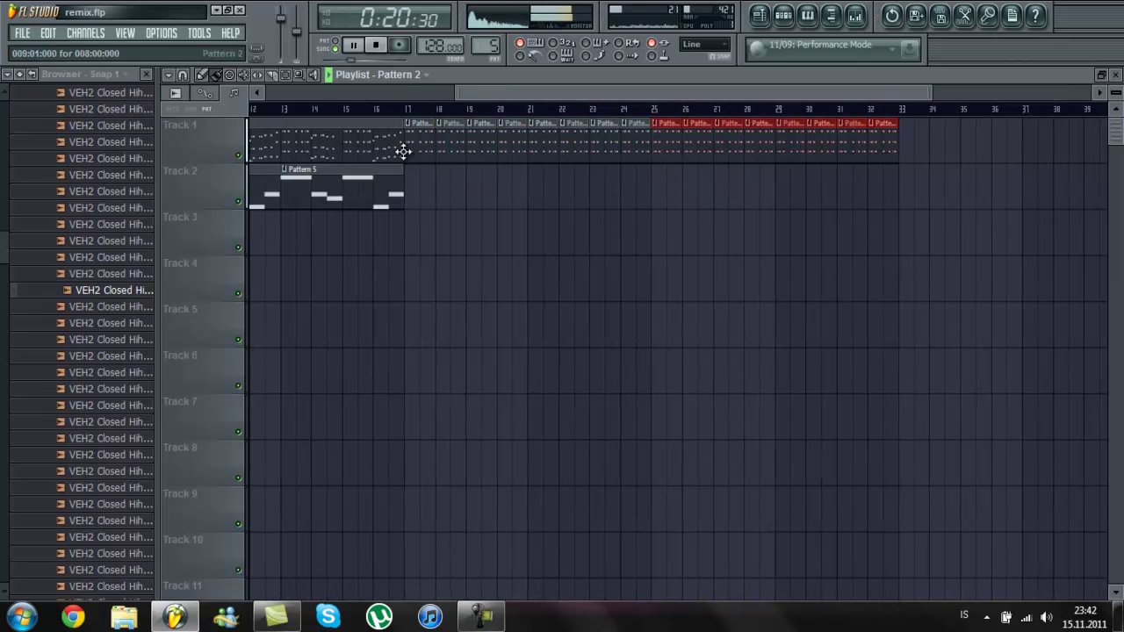
# Step: Fill Track 3 of the playlist with Pattern 3 clips from bar 17 to bar 33
pyautogui.click(783, 15)
pyautogui.scroll(-2, 492, 49)
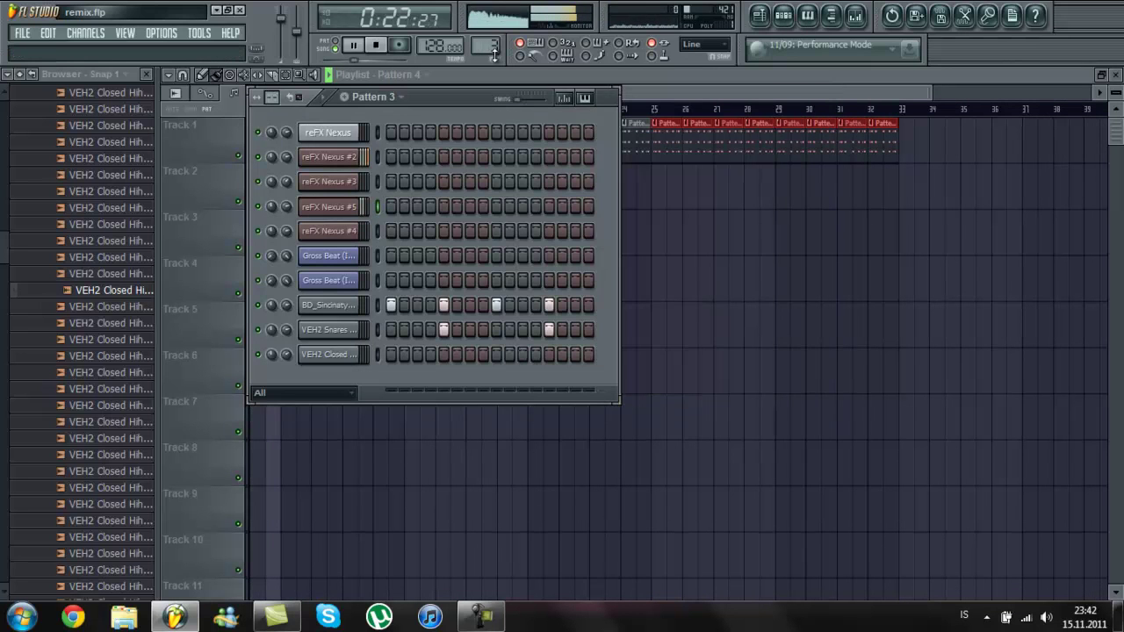
pyautogui.click(551, 72)
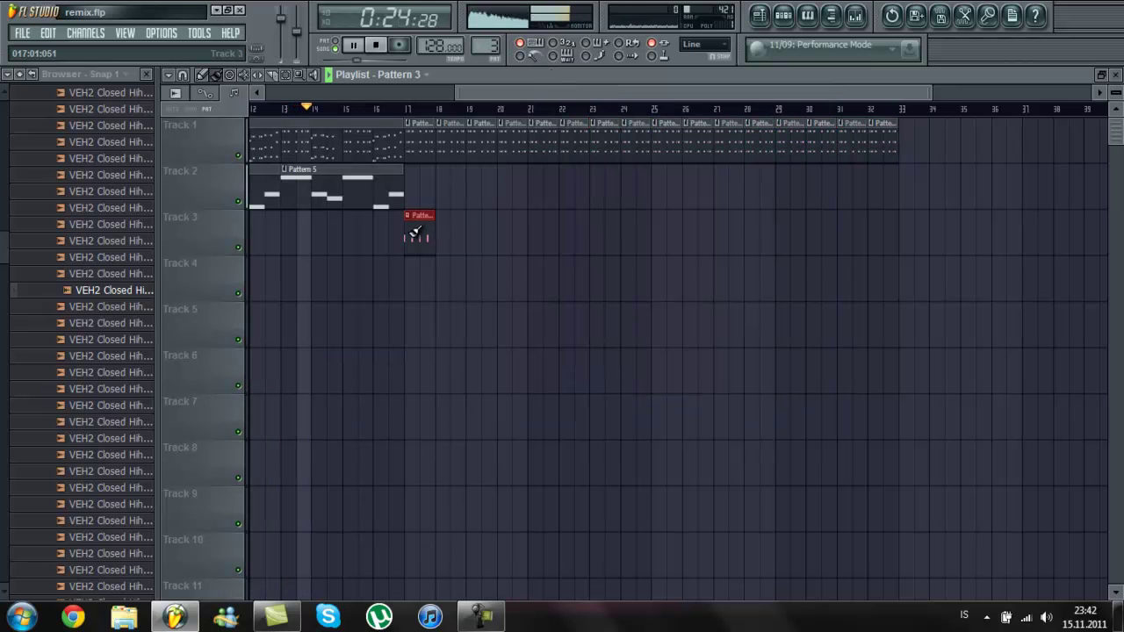
pyautogui.moveTo(414, 234); pyautogui.dragTo(789, 233)
pyautogui.moveTo(856, 245); pyautogui.dragTo(895, 243)
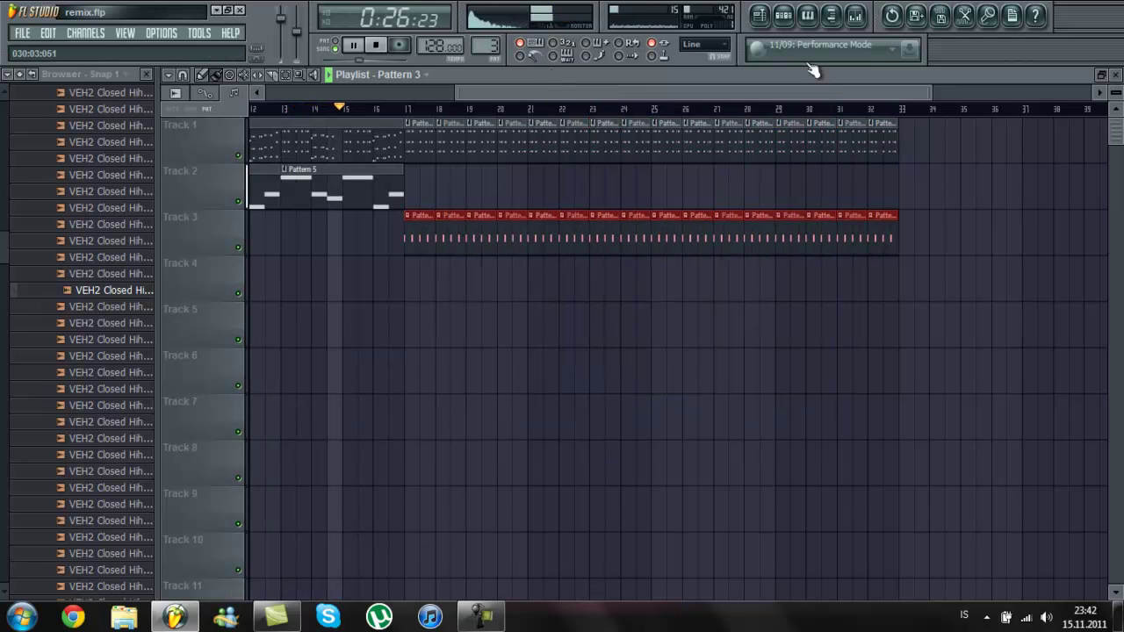
pyautogui.click(783, 15)
pyautogui.click(444, 329)
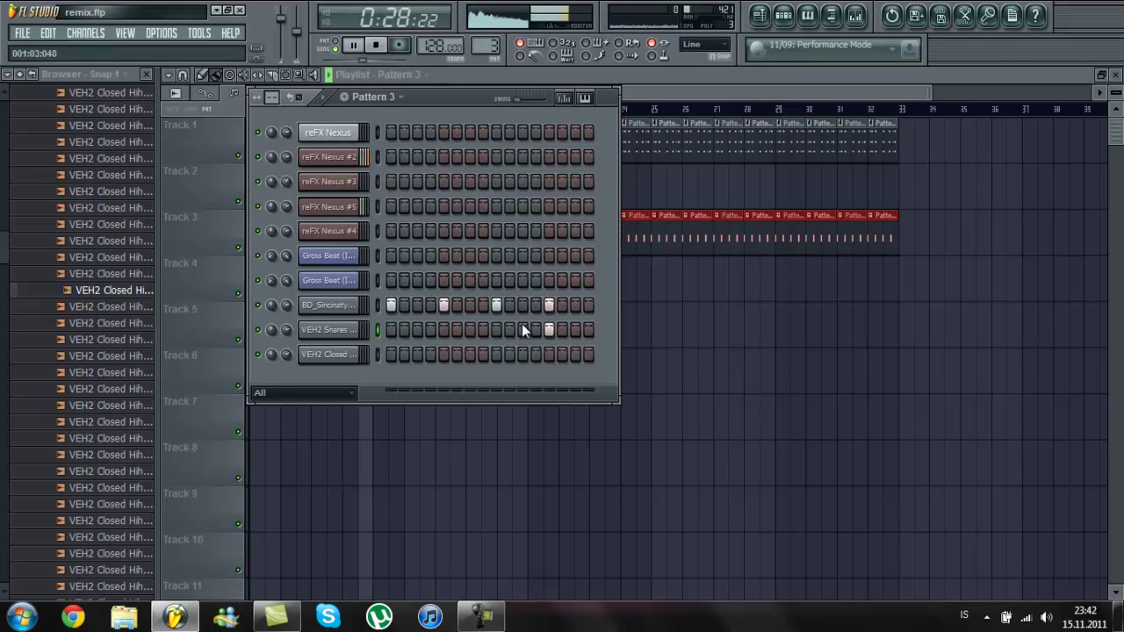
pyautogui.click(443, 329)
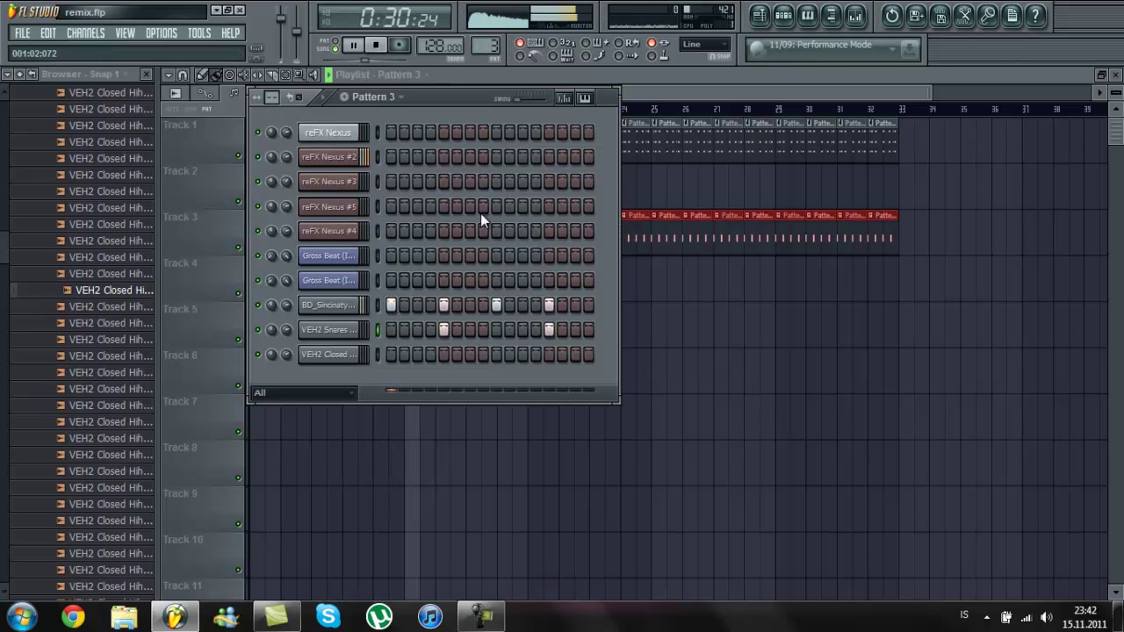
pyautogui.click(783, 14)
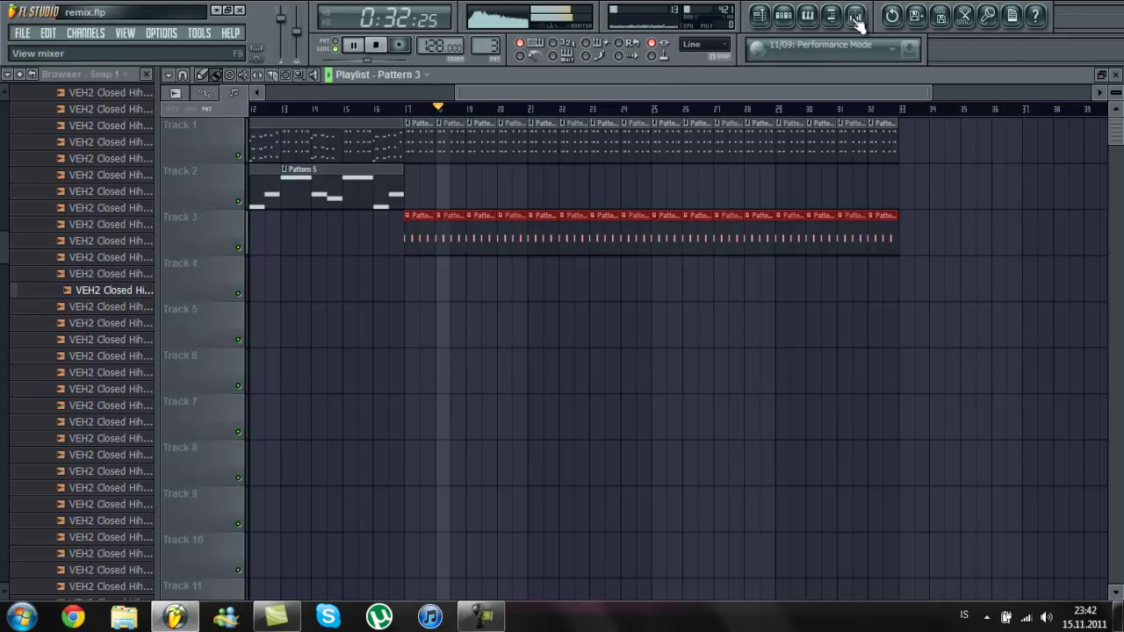
# Step: Link Insert 7's volume to the Peak ctrl (Insert 1) - Peak controller with the Inverted mapping formula
pyautogui.click(854, 15)
pyautogui.click(326, 215)
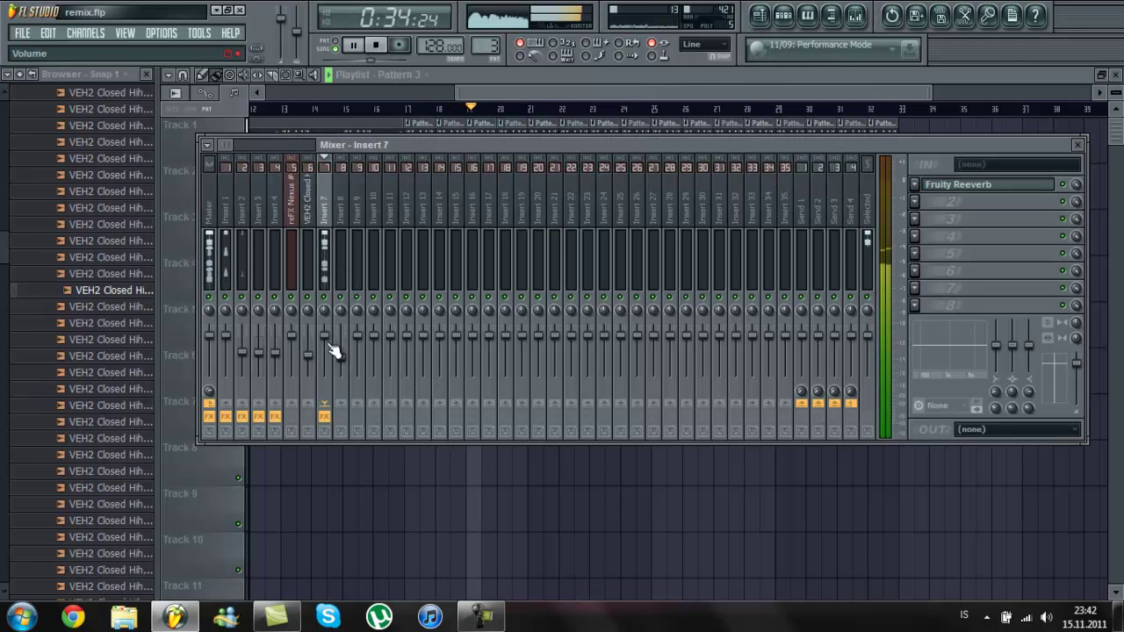
pyautogui.rightClick(328, 346)
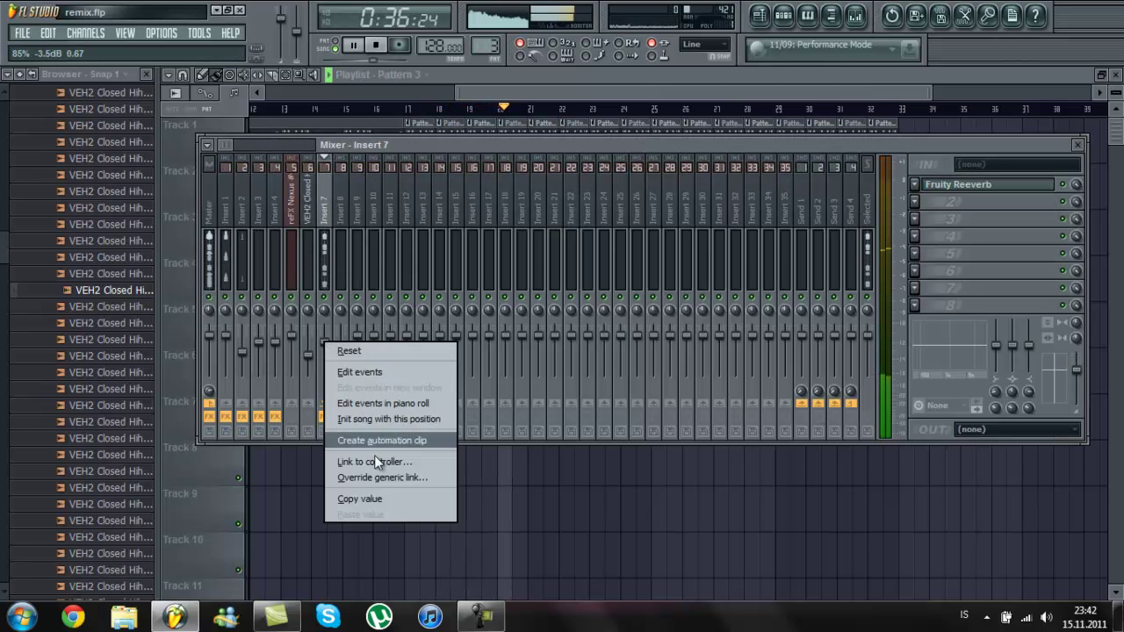
pyautogui.click(422, 461)
pyautogui.click(534, 321)
pyautogui.click(531, 379)
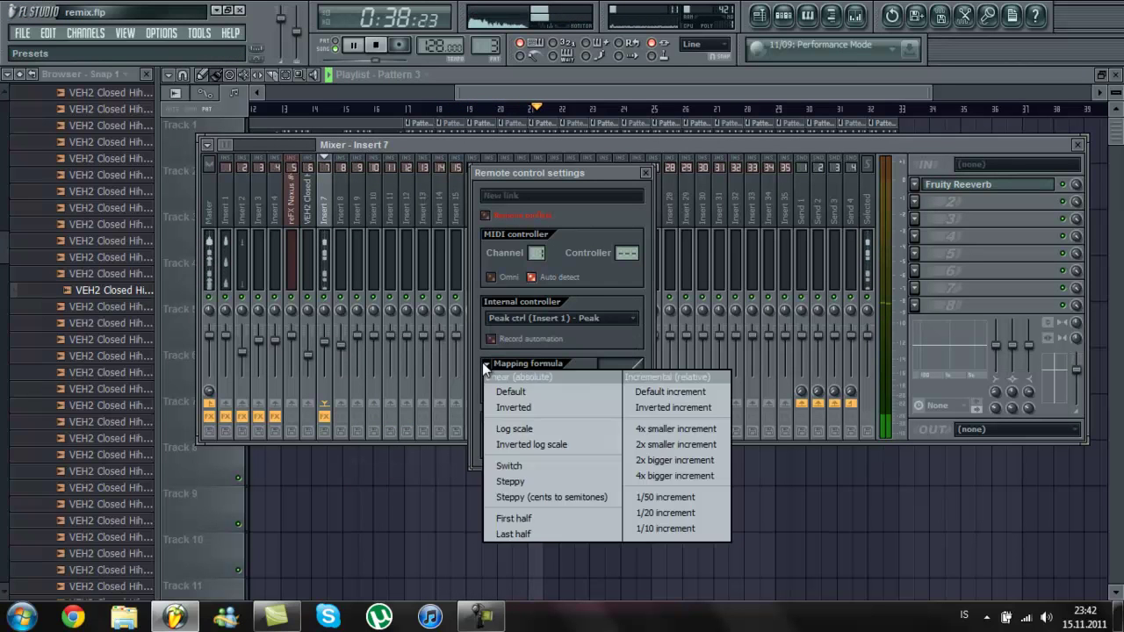
pyautogui.click(484, 363)
pyautogui.click(496, 401)
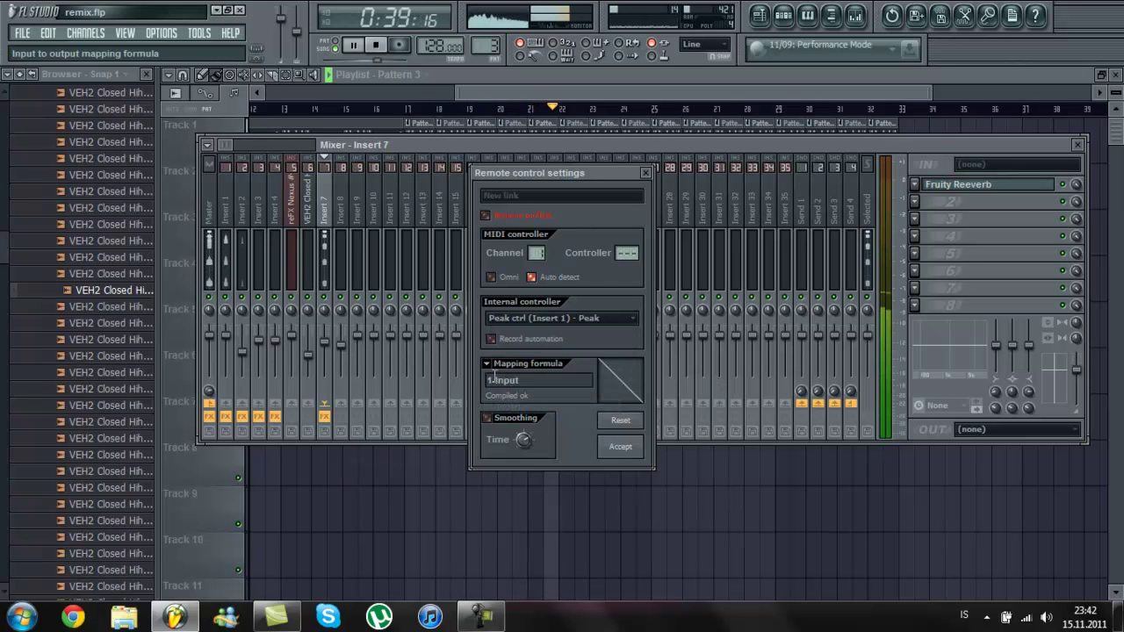
pyautogui.click(648, 434)
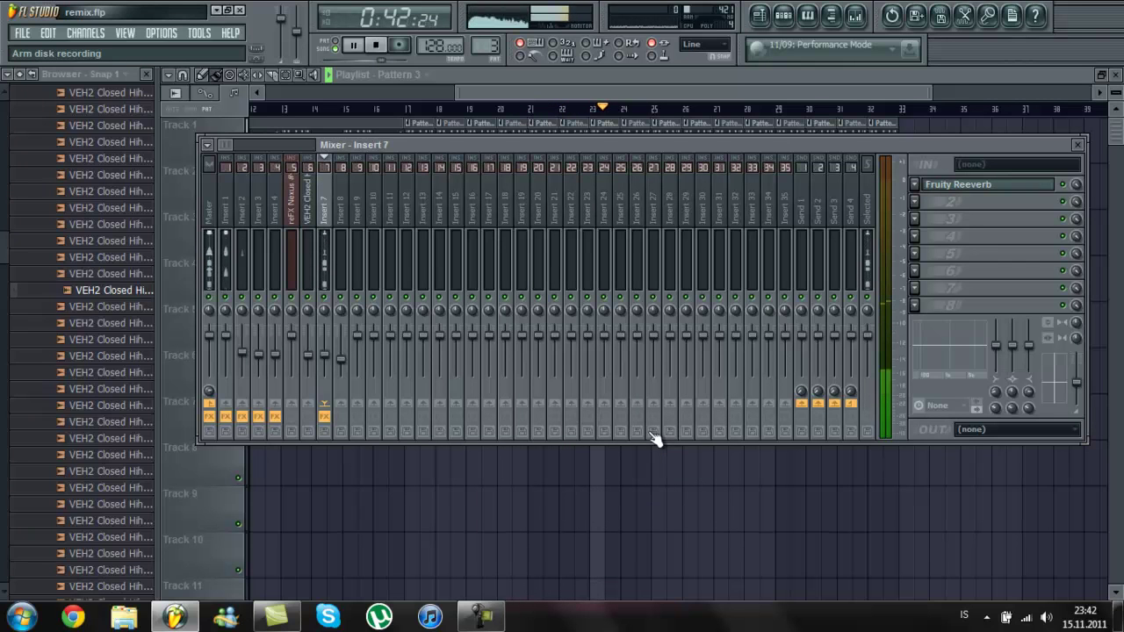
# Step: Add Fruity Parametric EQ 2 to Insert 7's second effect slot and choose the band-pass preset with its hump at band 5
pyautogui.click(914, 201)
pyautogui.click(918, 150)
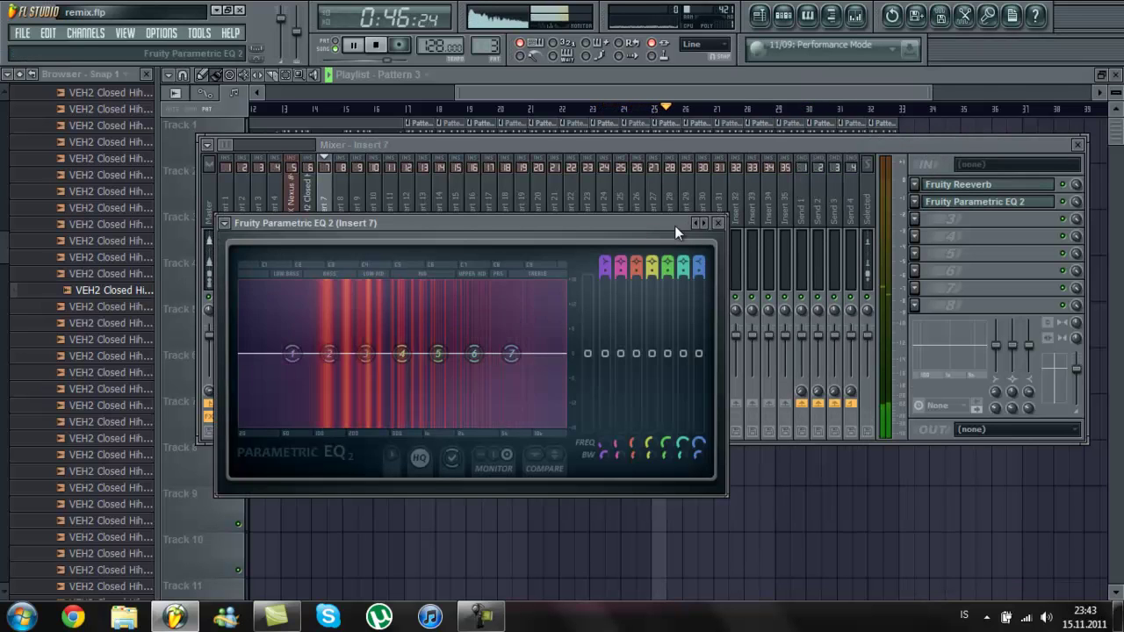
pyautogui.click(703, 223)
pyautogui.click(703, 223)
pyautogui.click(703, 223)
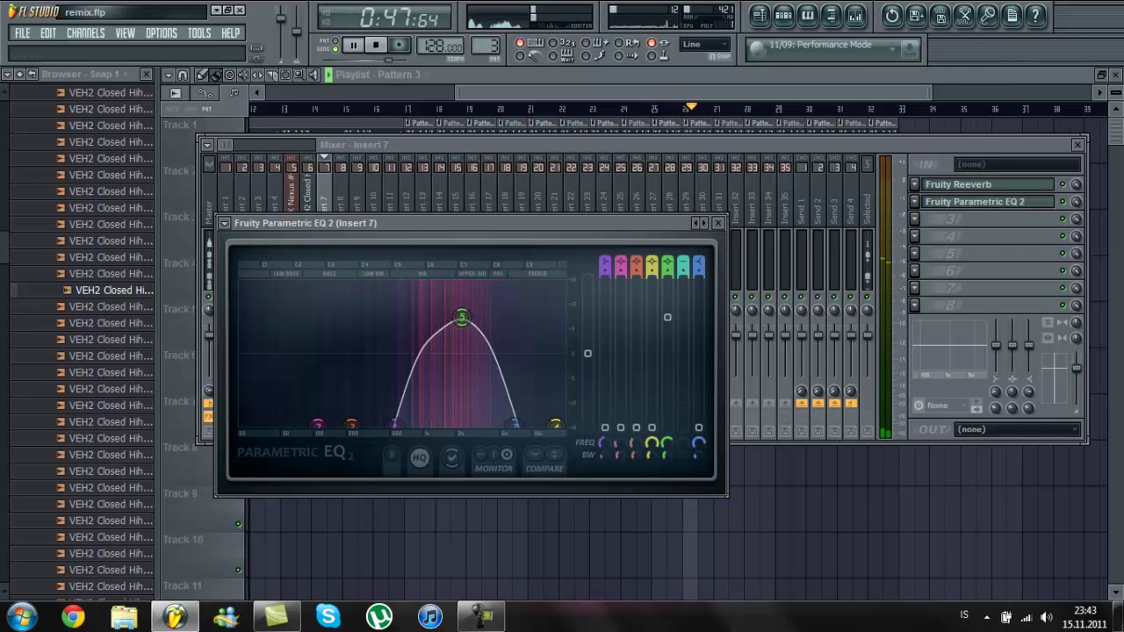
# Step: Create an automation clip for the EQ's mix level, lower its bar 17 point to the minimum and play from just before bar 17
pyautogui.click(1078, 203)
pyautogui.rightClick(1077, 203)
pyautogui.click(1059, 301)
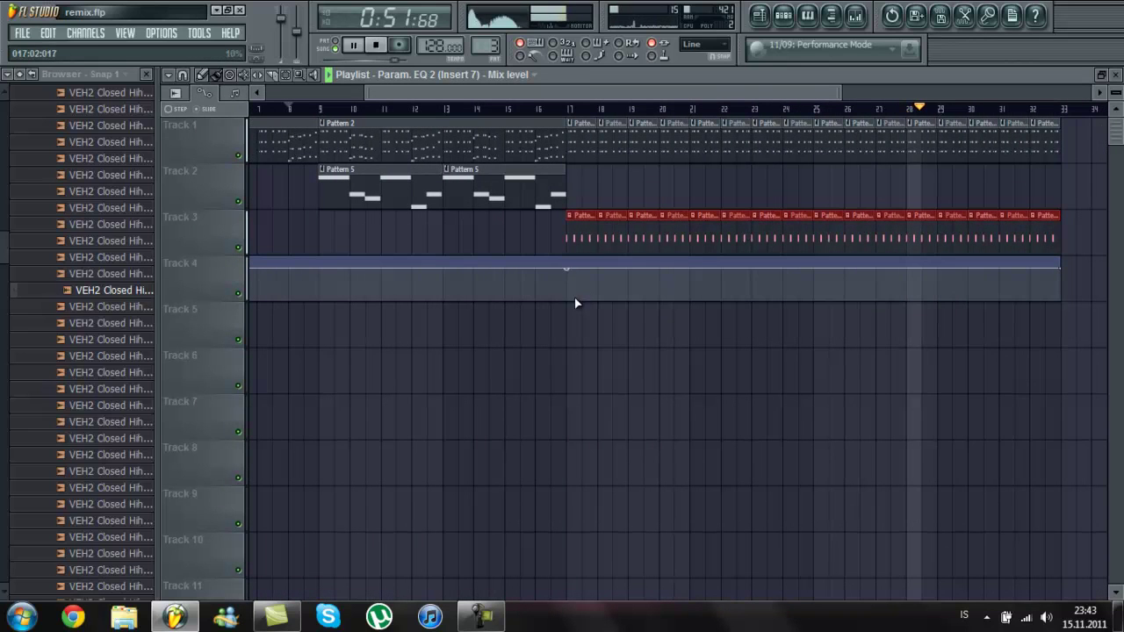
pyautogui.moveTo(566, 267); pyautogui.dragTo(569, 300)
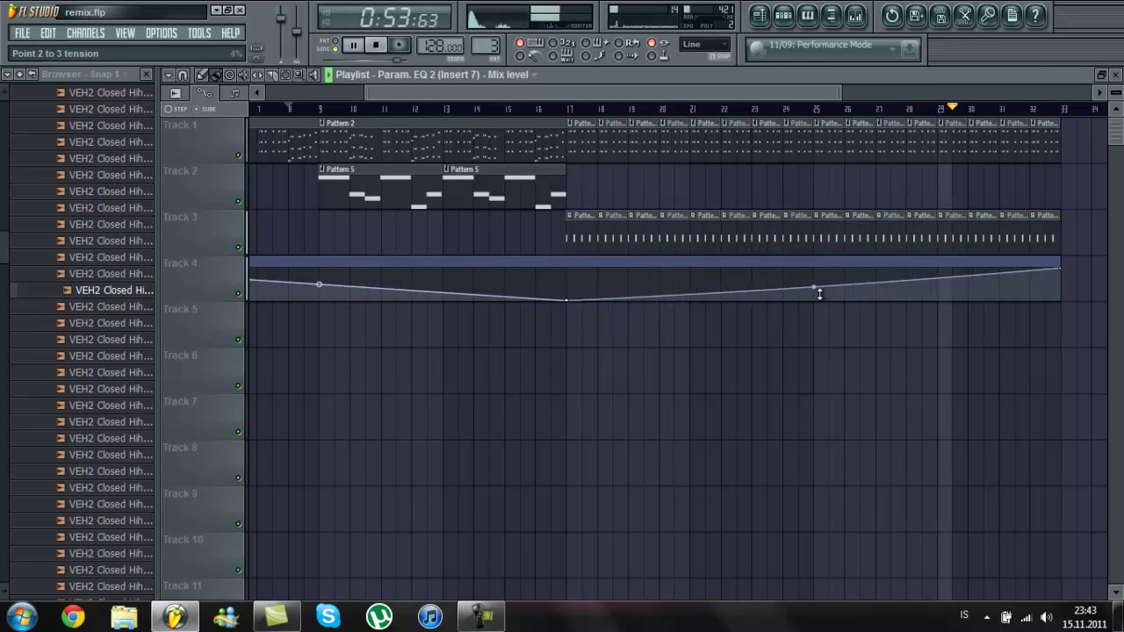
pyautogui.press('space')
pyautogui.click(553, 111)
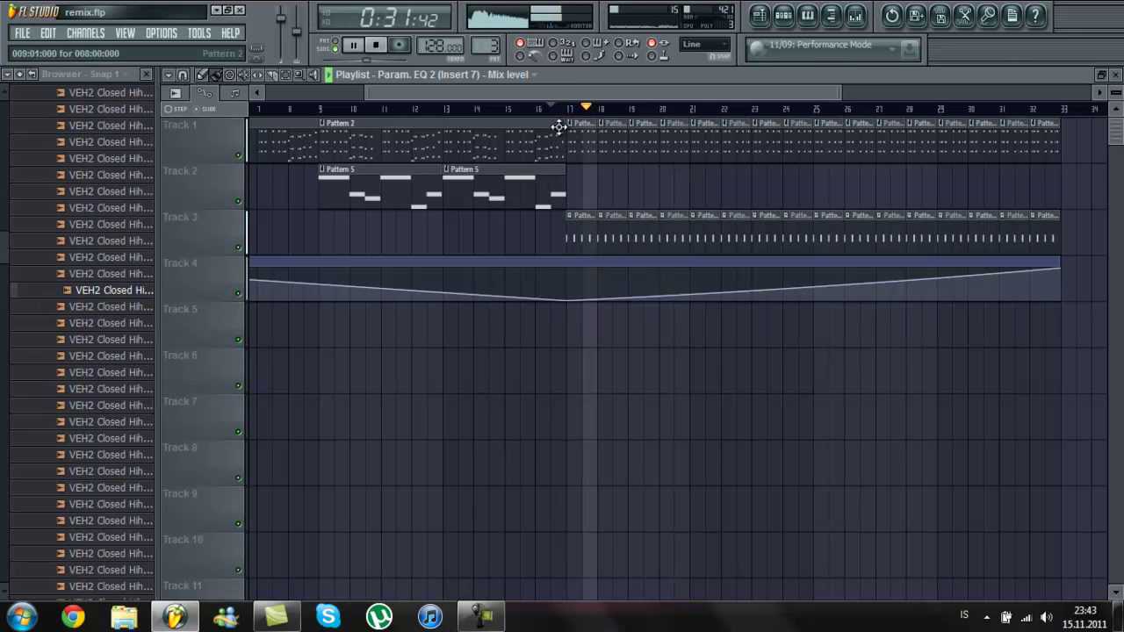
# Step: Fill Track 2 from bar 17 to bar 33 with one-bar Pattern 5 clips and replay the section
pyautogui.click(574, 176)
pyautogui.moveTo(686, 185); pyautogui.dragTo(1053, 183)
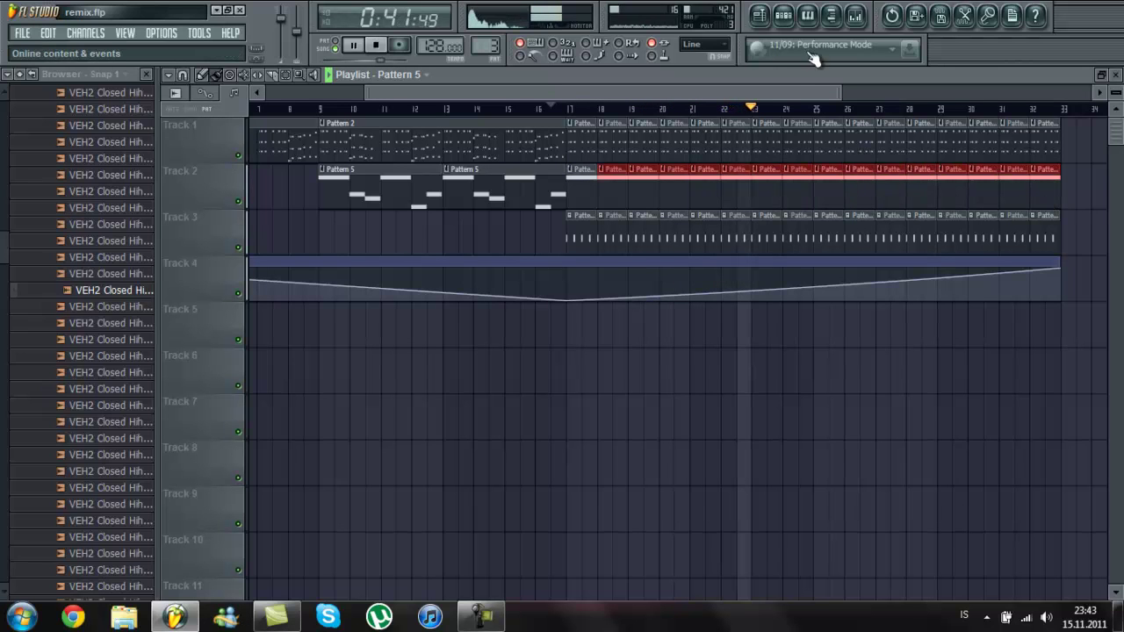
pyautogui.click(855, 15)
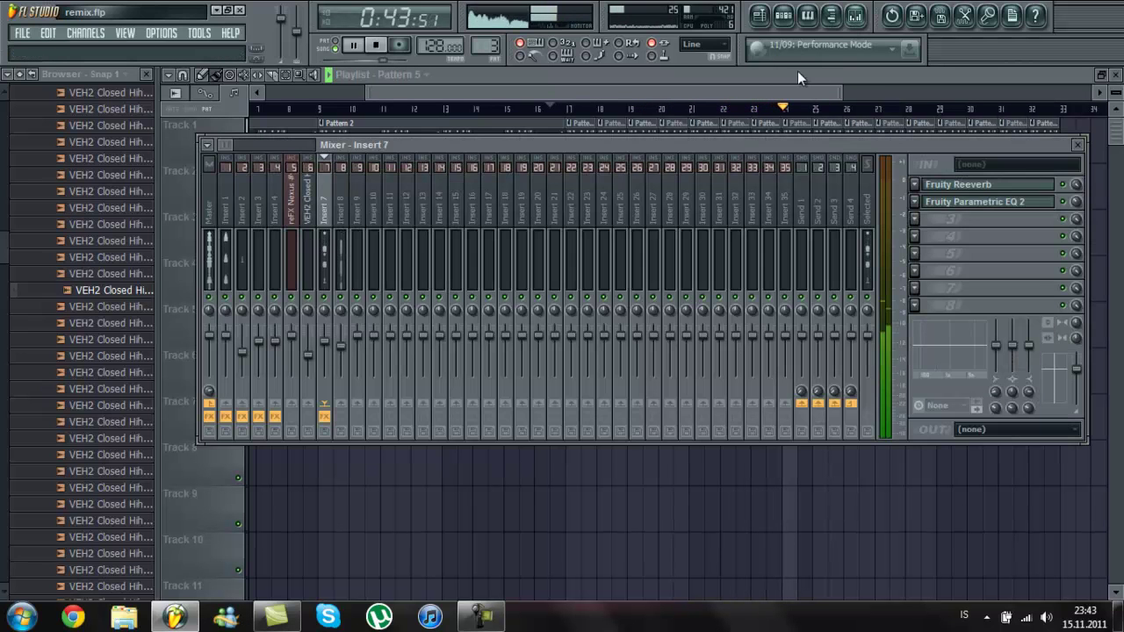
pyautogui.click(783, 15)
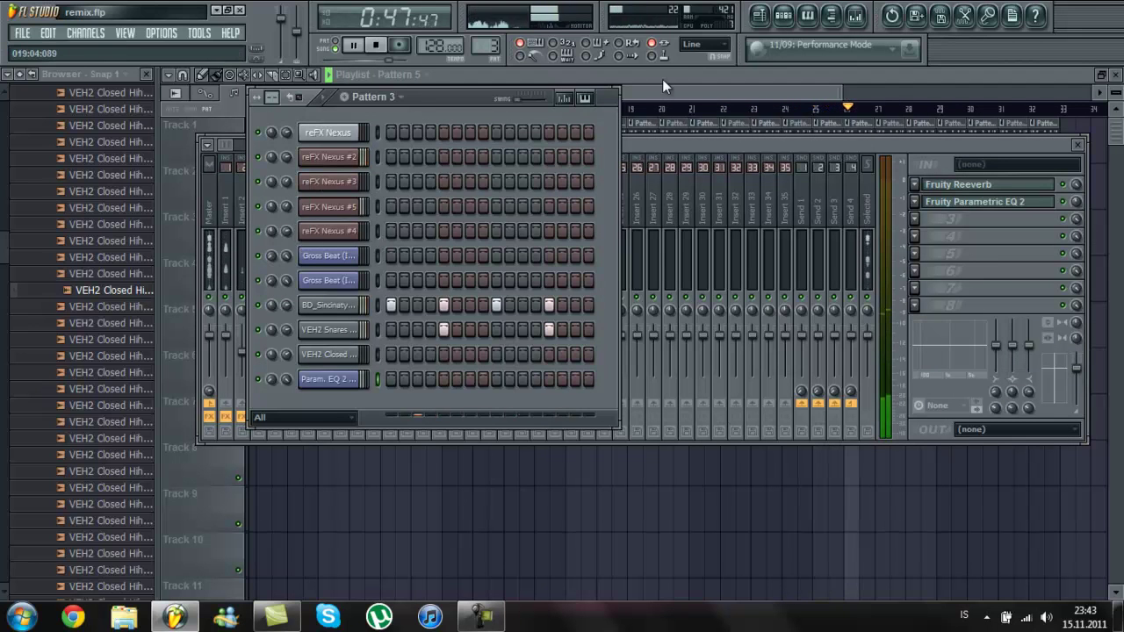
pyautogui.press('F12')
pyautogui.press('space')
pyautogui.click(676, 377)
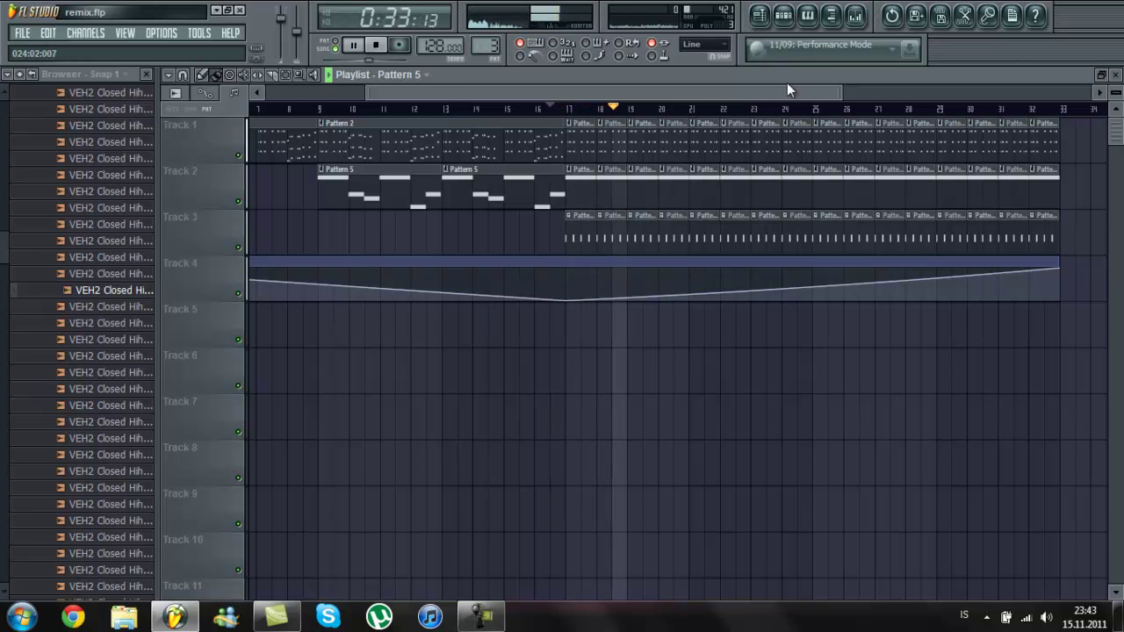
# Step: Shorten the first C4 note of reFX Nexus #5 in Pattern 5 to end just before bar 2, and return to the playlist
pyautogui.click(789, 24)
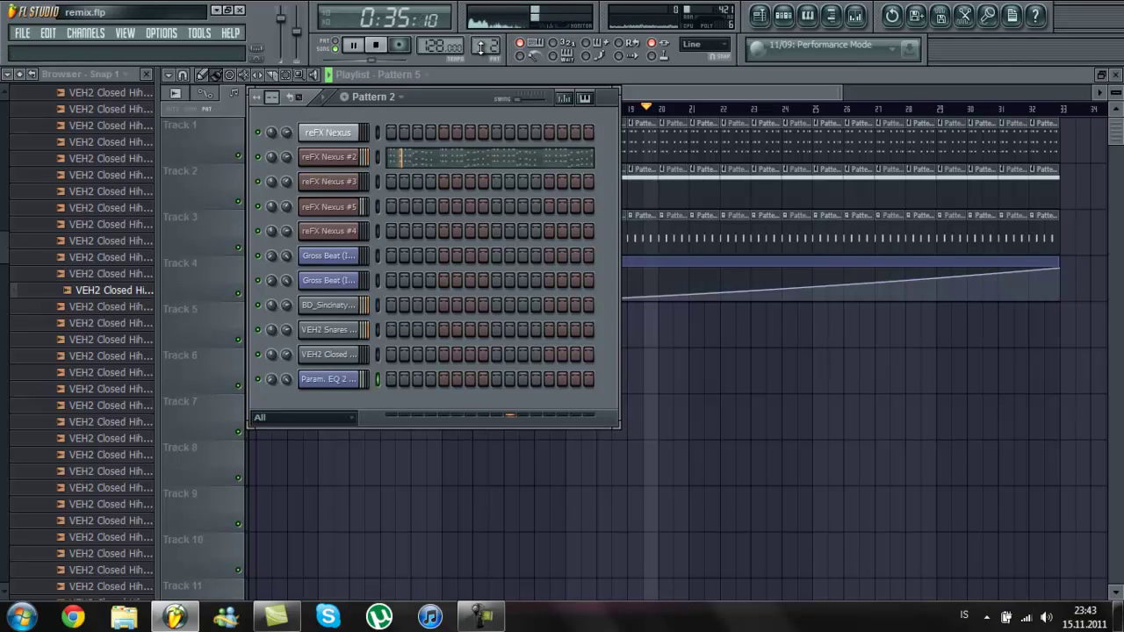
pyautogui.scroll(1, 478, 35)
pyautogui.scroll(1, 481, 34)
pyautogui.press('space')
pyautogui.click(394, 218)
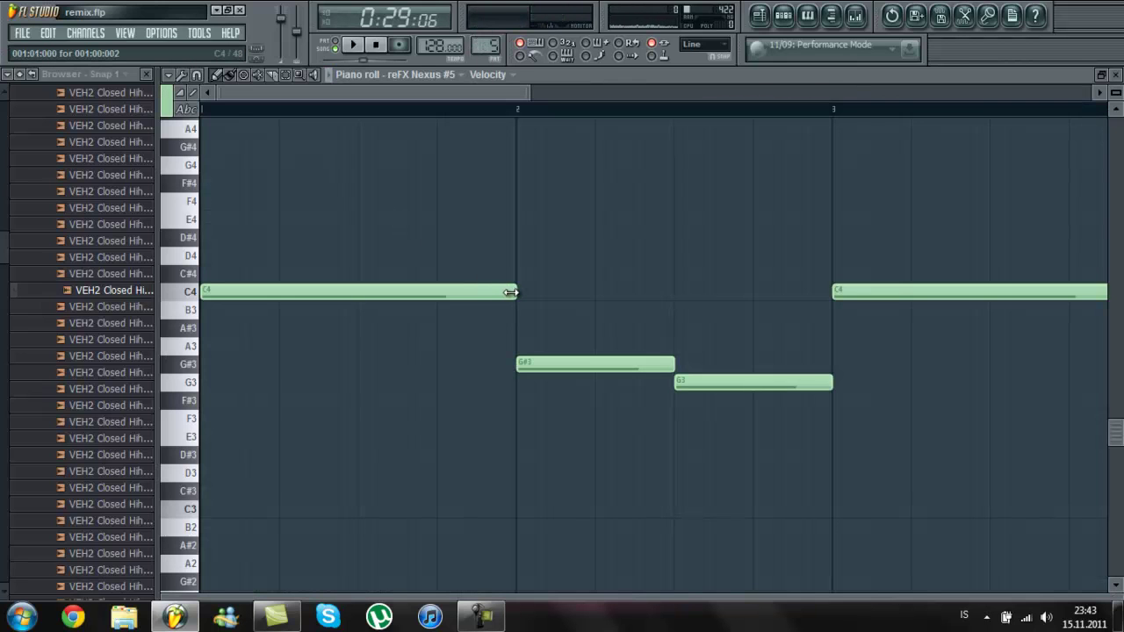
pyautogui.click(510, 292)
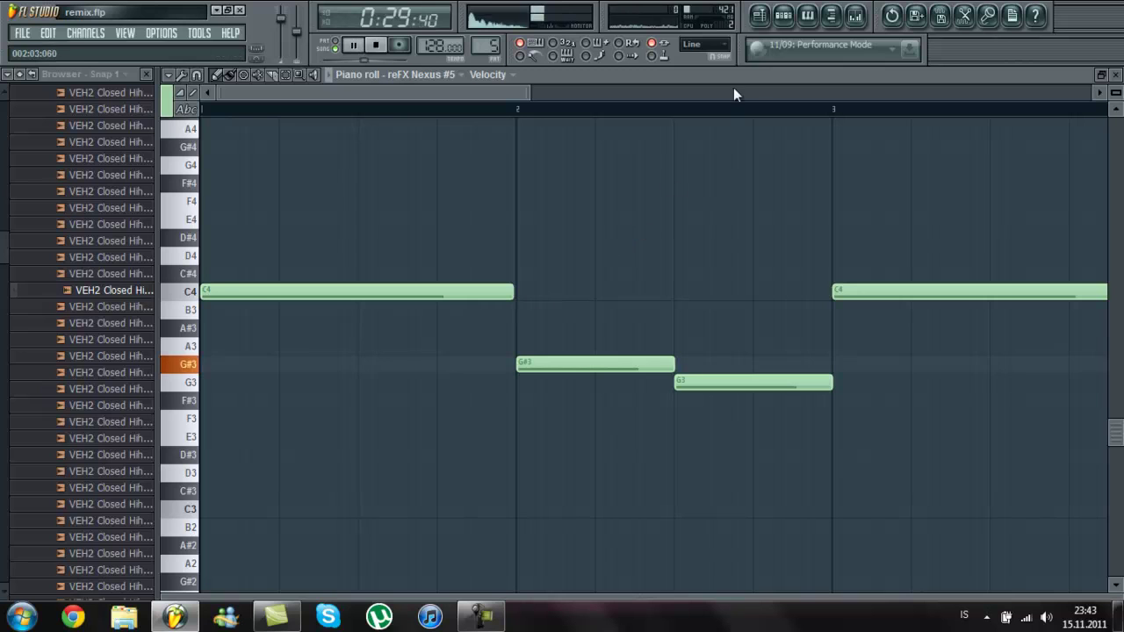
pyautogui.press('space')
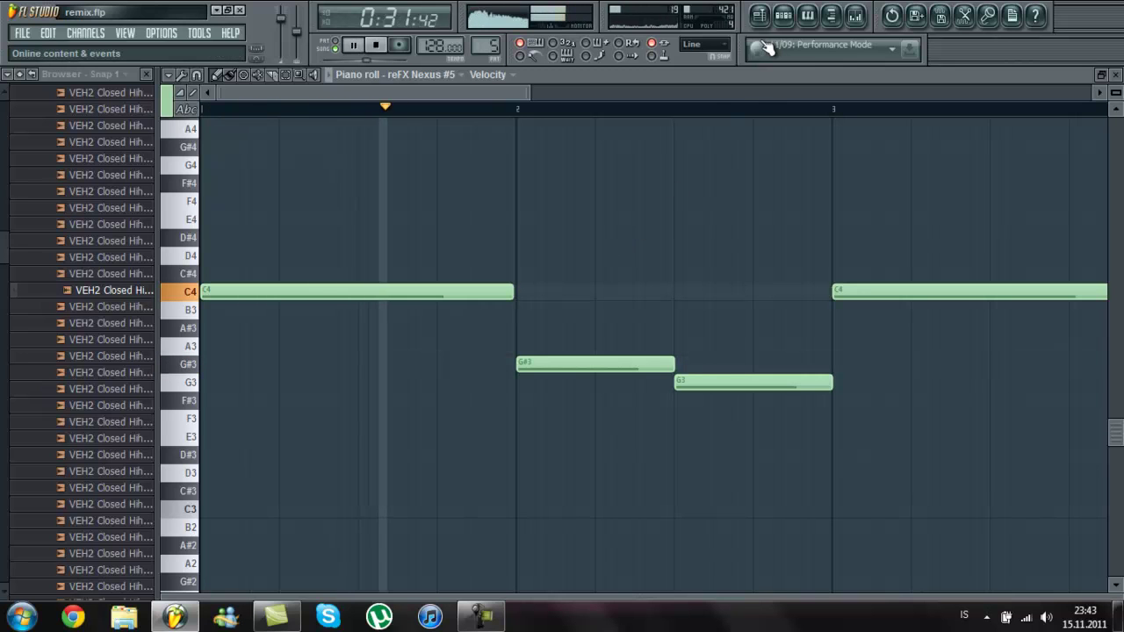
pyautogui.click(760, 17)
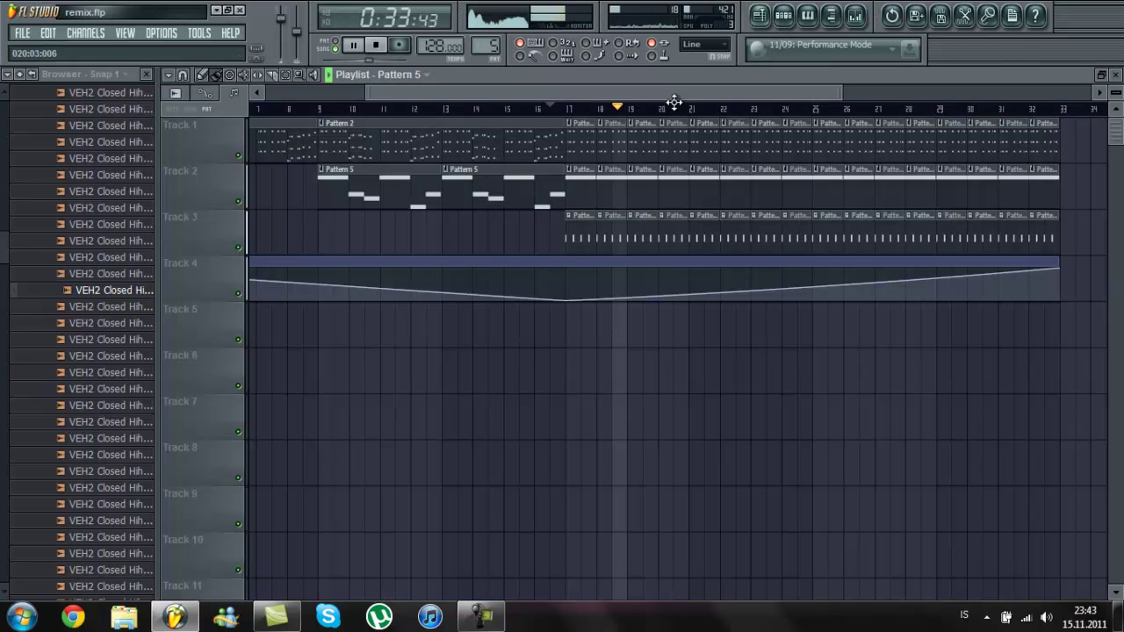
# Step: Add Fruity Parametric EQ 2 to Insert 8's first effect slot and switch it to the Radio preset
pyautogui.moveTo(530, 98); pyautogui.dragTo(598, 95)
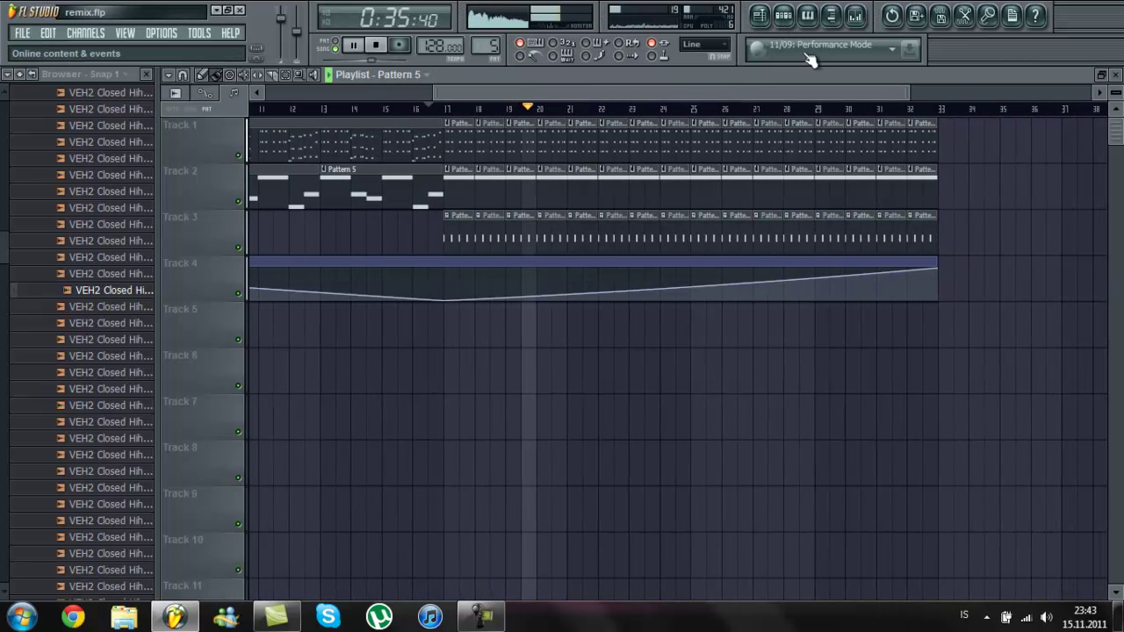
pyautogui.click(856, 18)
pyautogui.click(344, 209)
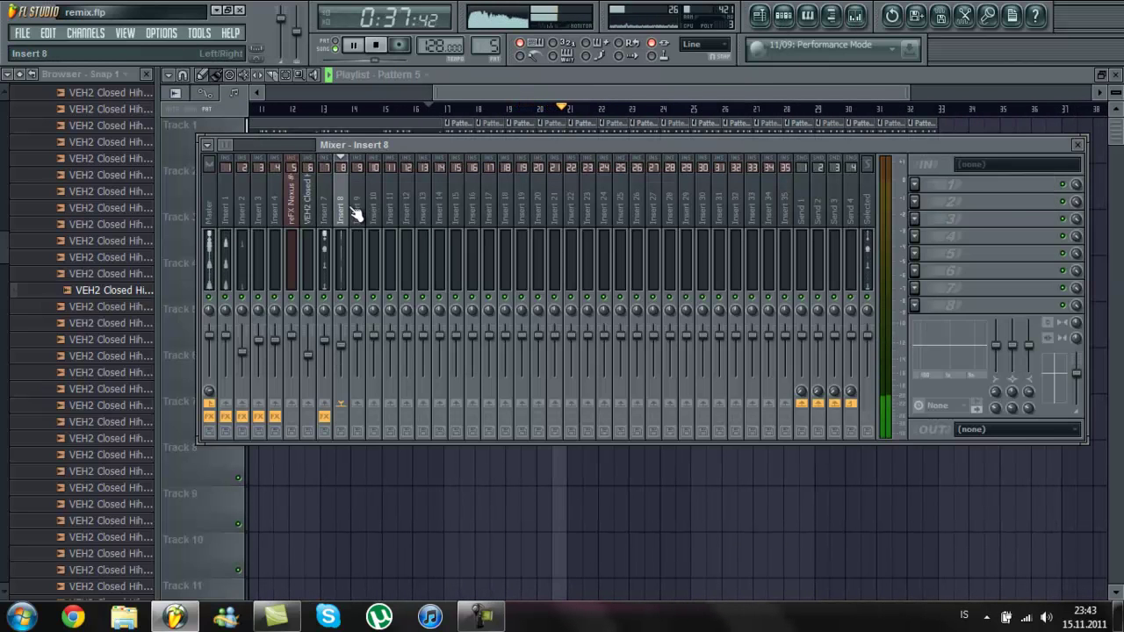
pyautogui.click(914, 183)
pyautogui.click(930, 137)
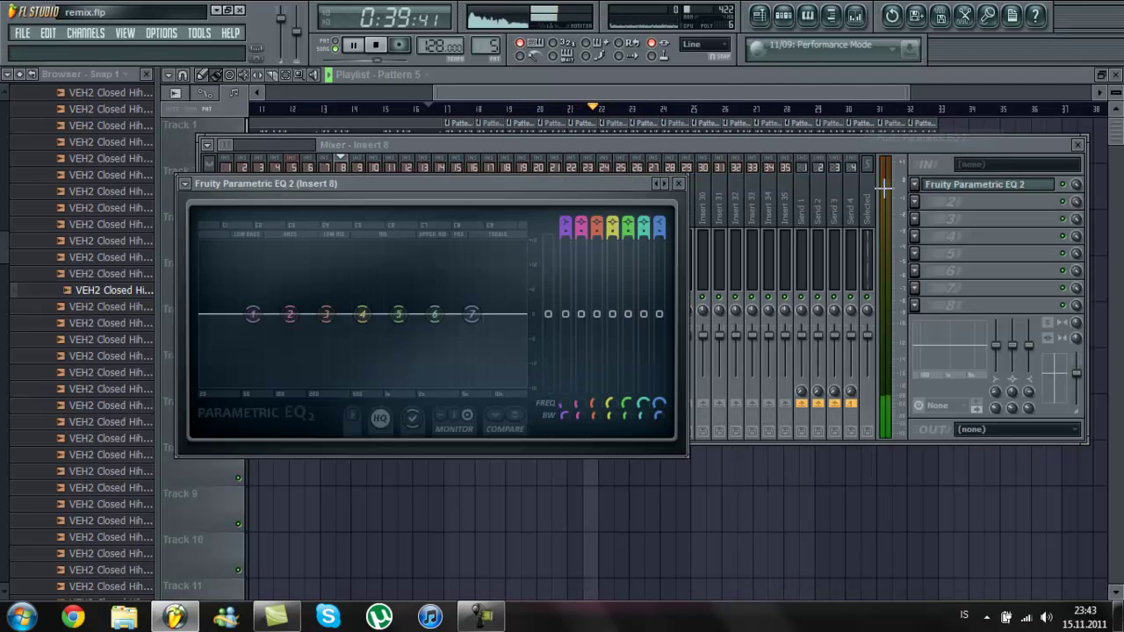
pyautogui.click(656, 184)
pyautogui.click(656, 184)
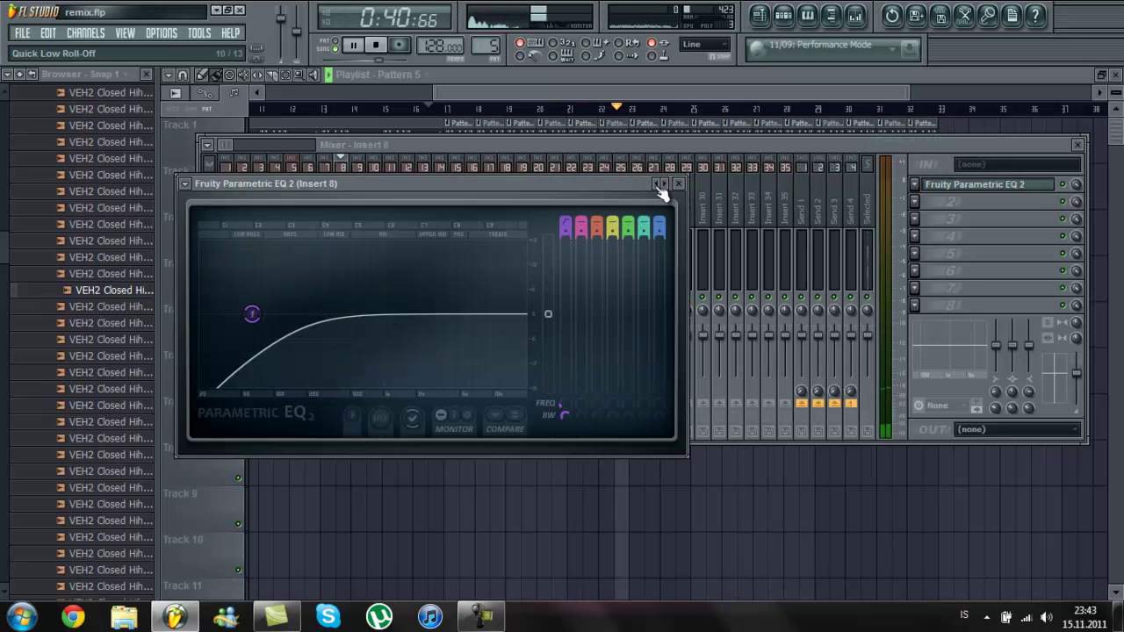
pyautogui.click(665, 183)
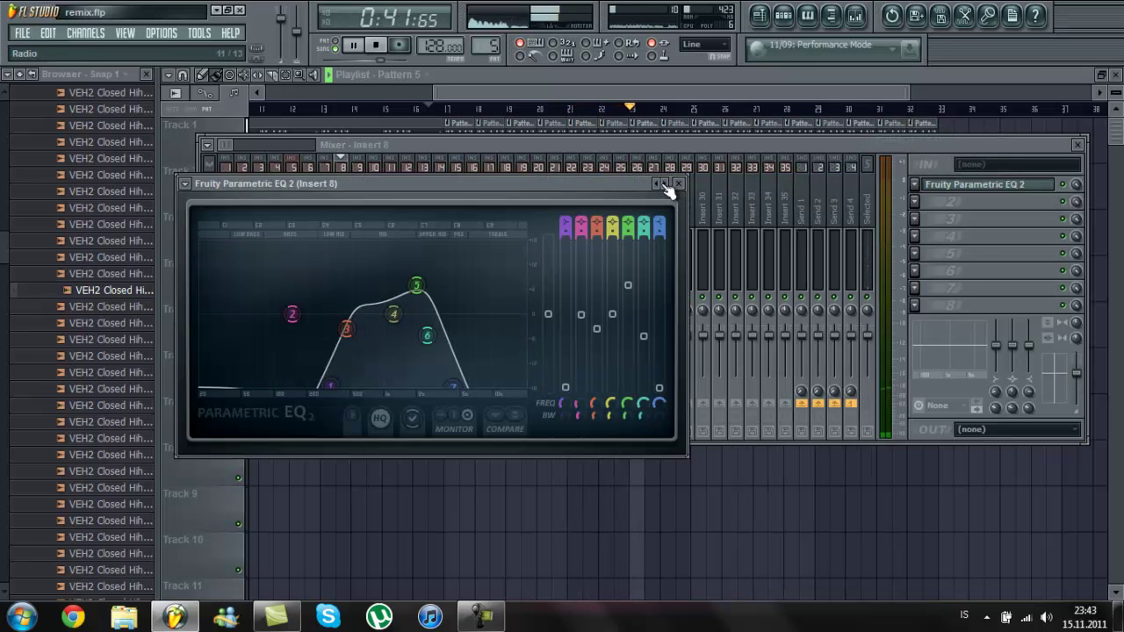
# Step: Create an automation clip for the Insert 8 EQ's mix level and lower its bar 17 point to the minimum
pyautogui.rightClick(1076, 184)
pyautogui.click(1053, 281)
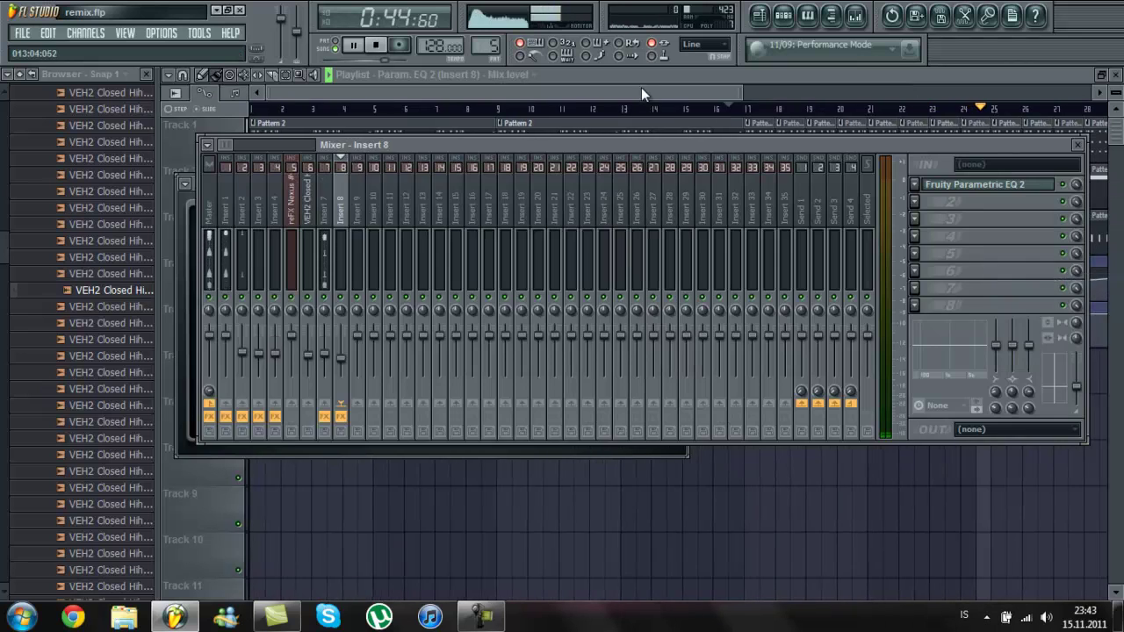
pyautogui.click(641, 89)
pyautogui.moveTo(575, 316); pyautogui.dragTo(569, 345)
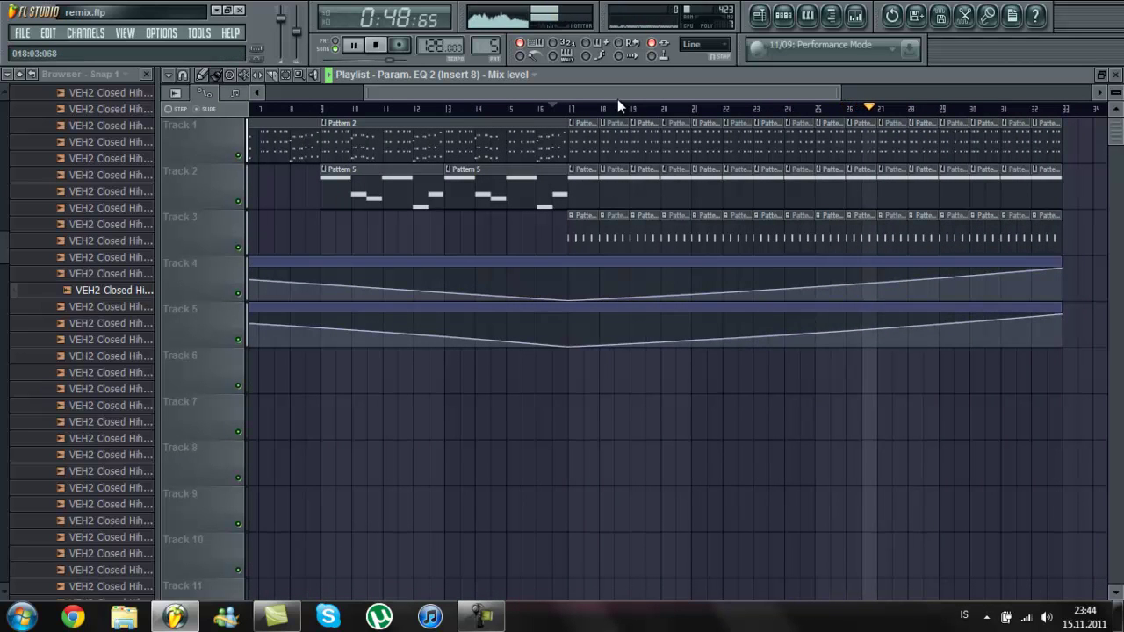
# Step: Lower the start points of both EQ mix-level clips to the minimum and move the clips to Tracks 6 and 7
pyautogui.moveTo(617, 96); pyautogui.dragTo(308, 234)
pyautogui.moveTo(259, 273); pyautogui.dragTo(240, 363)
pyautogui.rightClick(251, 312)
pyautogui.click(247, 318)
pyautogui.moveTo(311, 266); pyautogui.dragTo(281, 446)
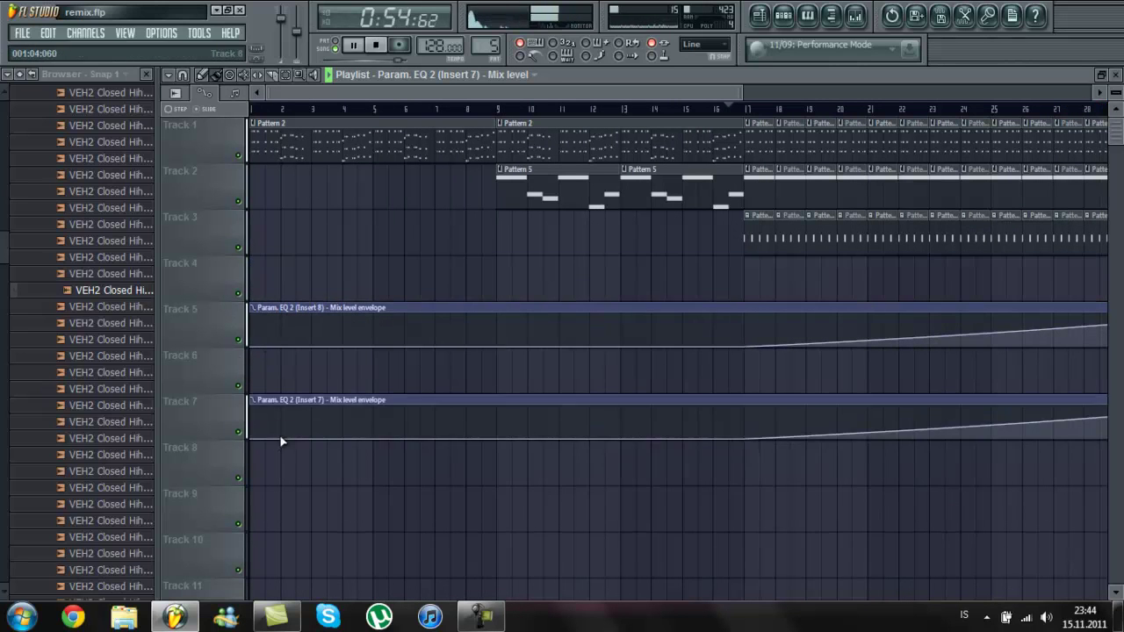
pyautogui.moveTo(293, 306); pyautogui.dragTo(281, 377)
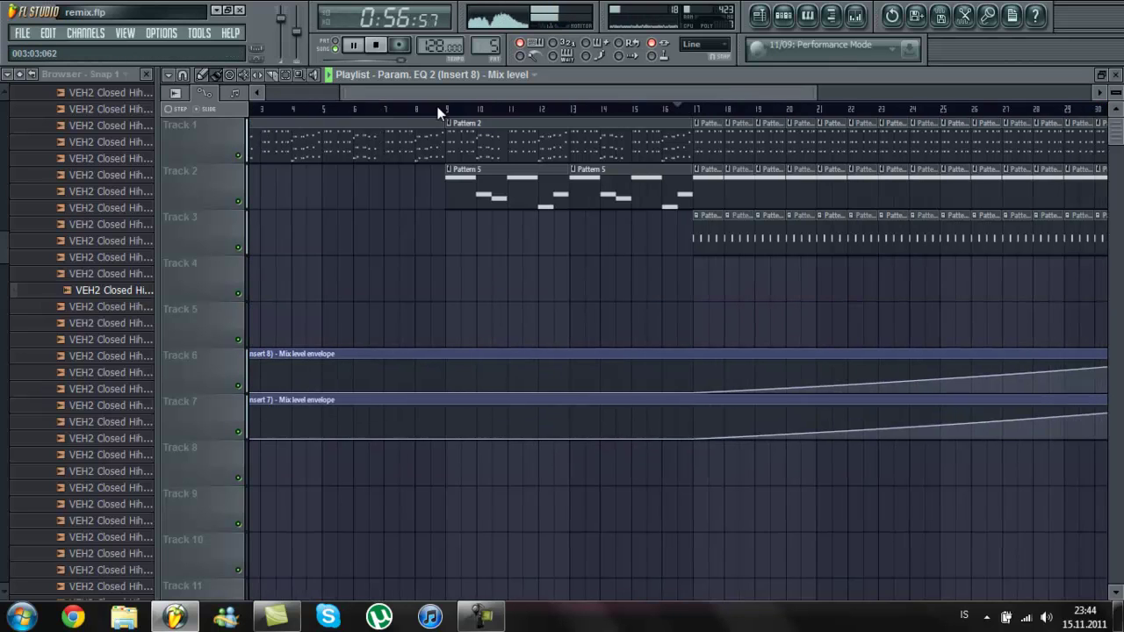
# Step: Clear the bar 32 clips from Tracks 1 to 3 and fill Track 3 from bar 33 to bar 49 with Pattern 3 clips
pyautogui.rightClick(698, 169)
pyautogui.rightClick(697, 216)
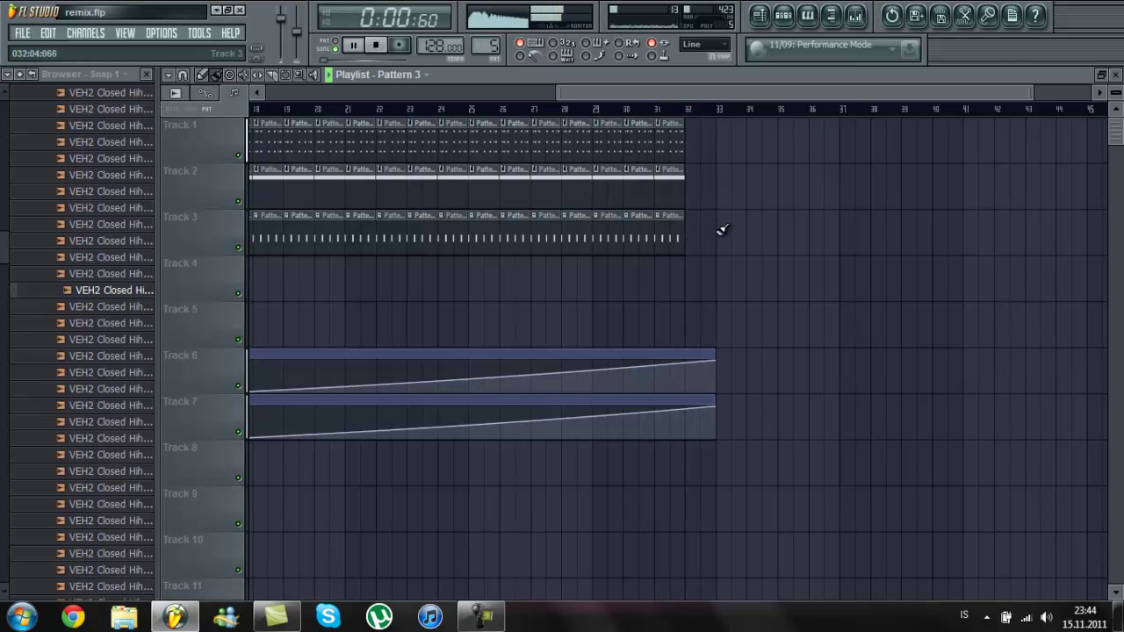
pyautogui.moveTo(736, 230); pyautogui.dragTo(1101, 239)
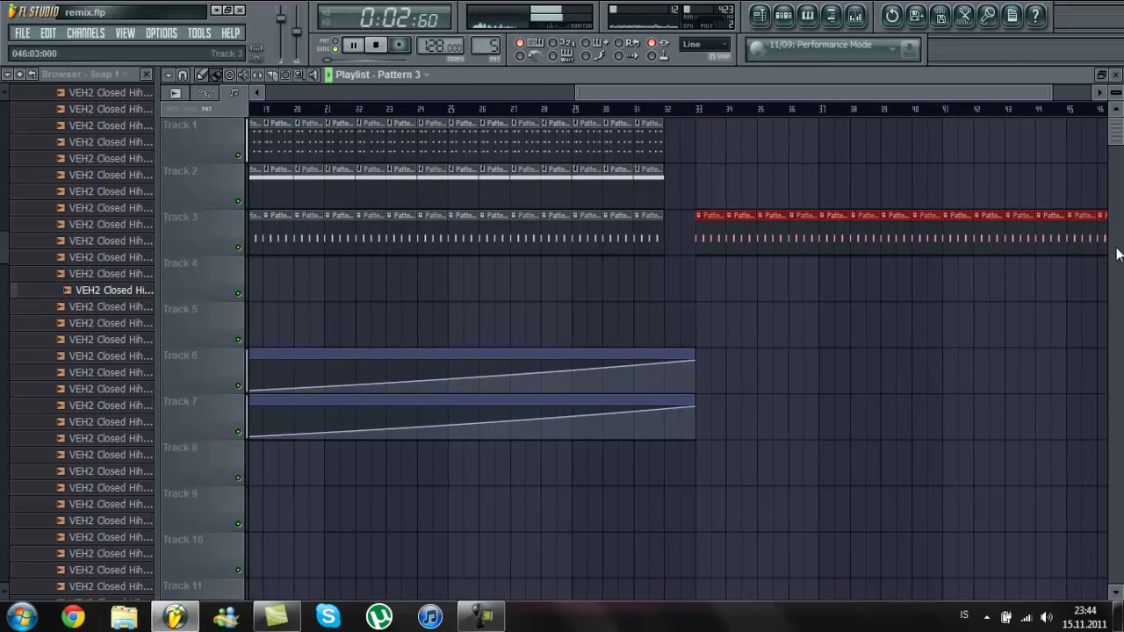
pyautogui.moveTo(800, 90); pyautogui.dragTo(882, 92)
pyautogui.moveTo(890, 226); pyautogui.dragTo(916, 228)
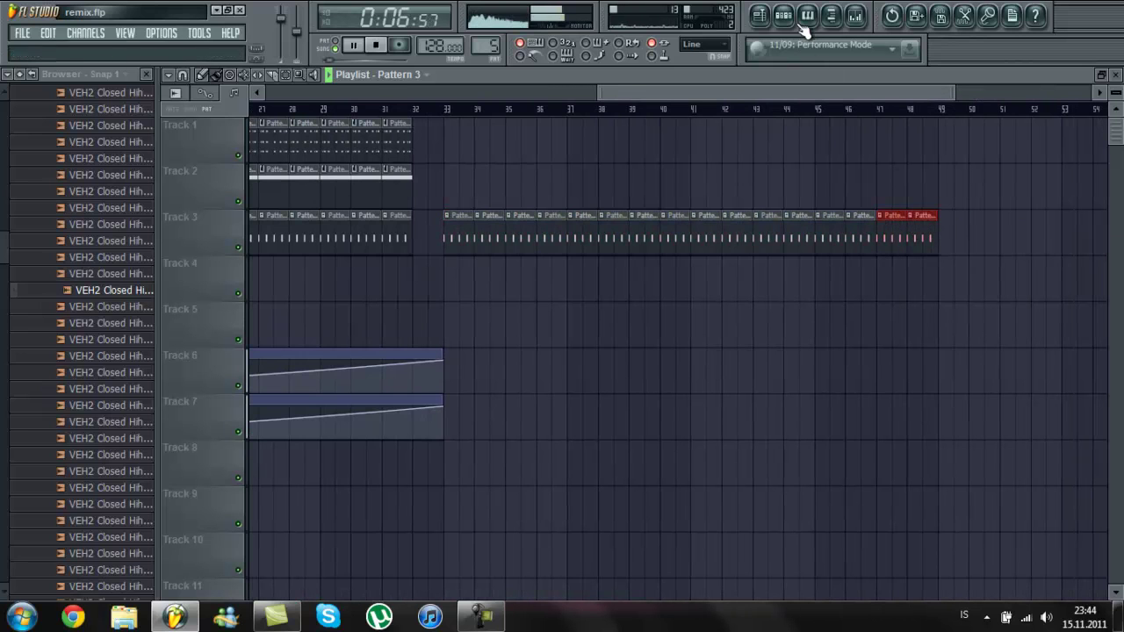
# Step: Fill Track 1 from bar 33 to bar 49 with Pattern 1 clips
pyautogui.press('F6')
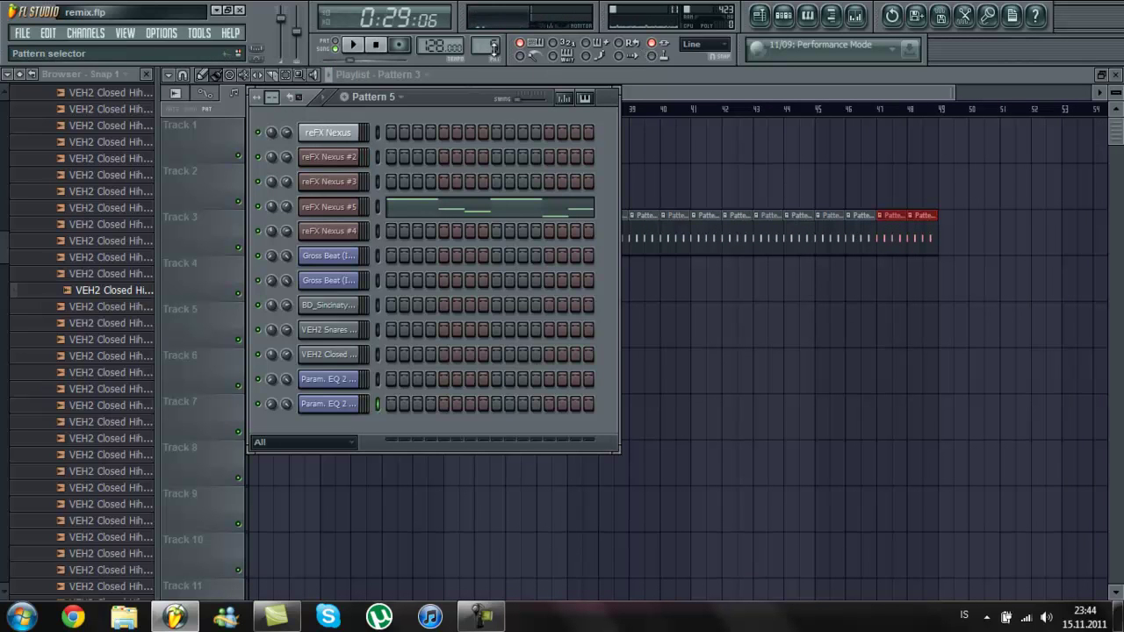
pyautogui.press('1')
pyautogui.click(545, 74)
pyautogui.moveTo(452, 150); pyautogui.dragTo(751, 158)
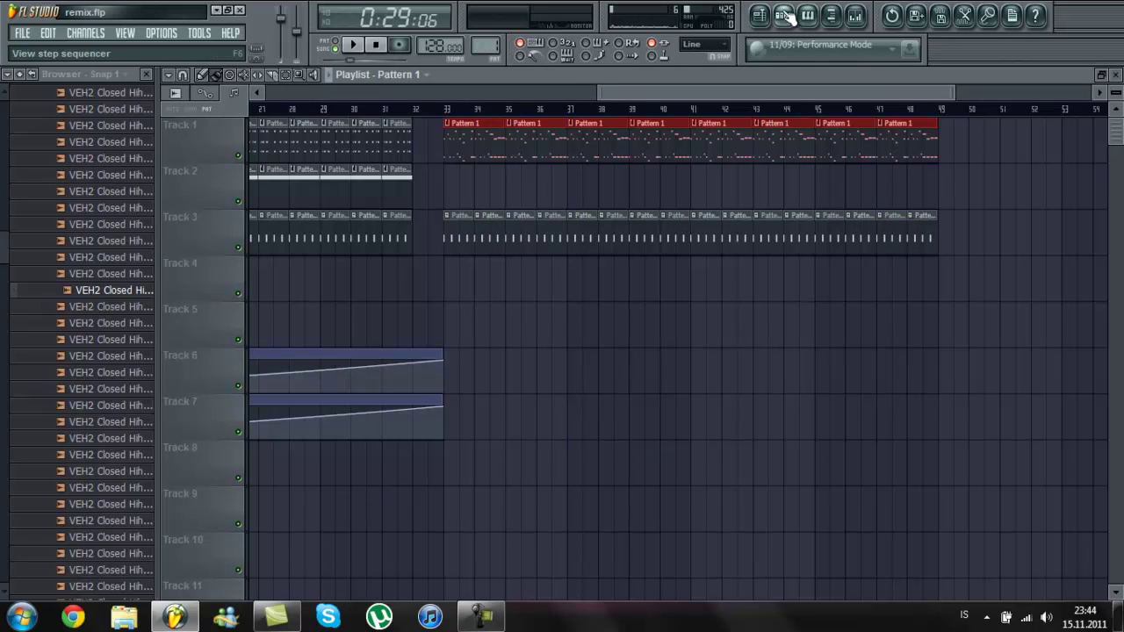
# Step: Copy the reFX Nexus #4 notes in Pattern 1 and paste them into reFX Nexus #5
pyautogui.click(786, 16)
pyautogui.rightClick(359, 232)
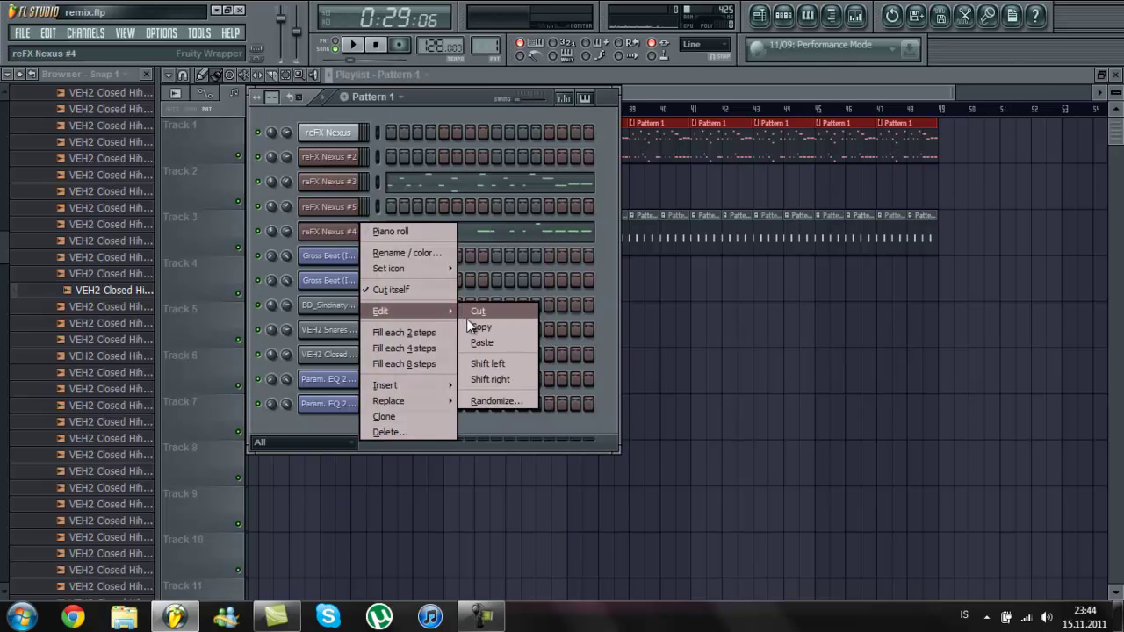
pyautogui.press('Escape')
pyautogui.rightClick(344, 209)
pyautogui.moveTo(428, 289)
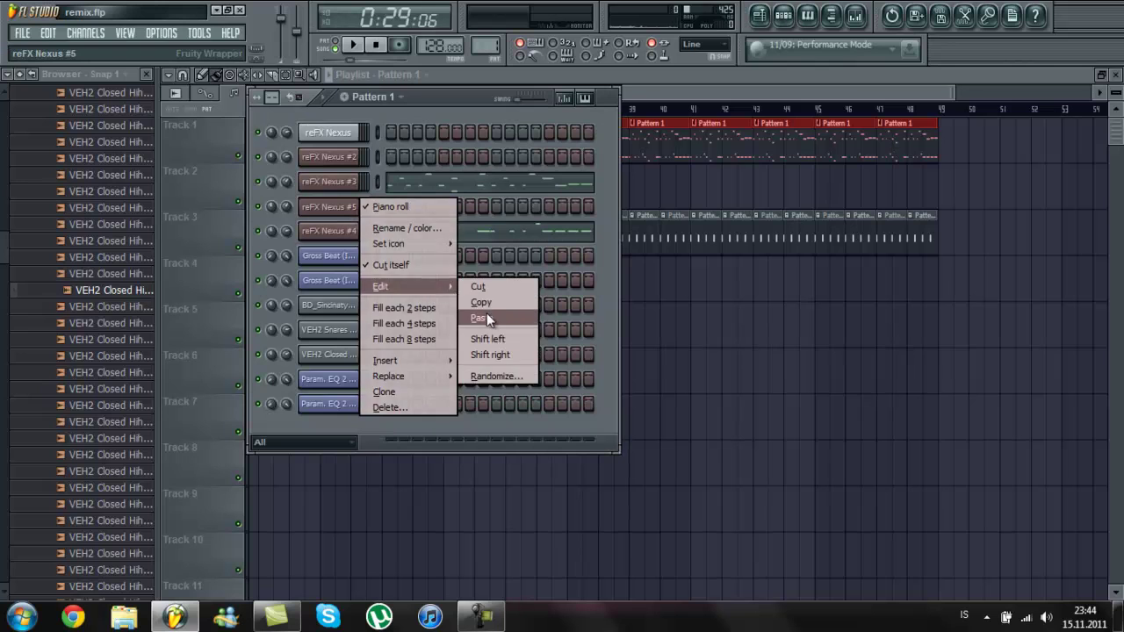
pyautogui.click(485, 313)
pyautogui.rightClick(350, 205)
pyautogui.press('Escape')
# Step: Transpose all reFX Nexus #5 notes in Pattern 1 down one octave while playing the pattern
pyautogui.rightClick(328, 210)
pyautogui.click(351, 216)
pyautogui.press('space')
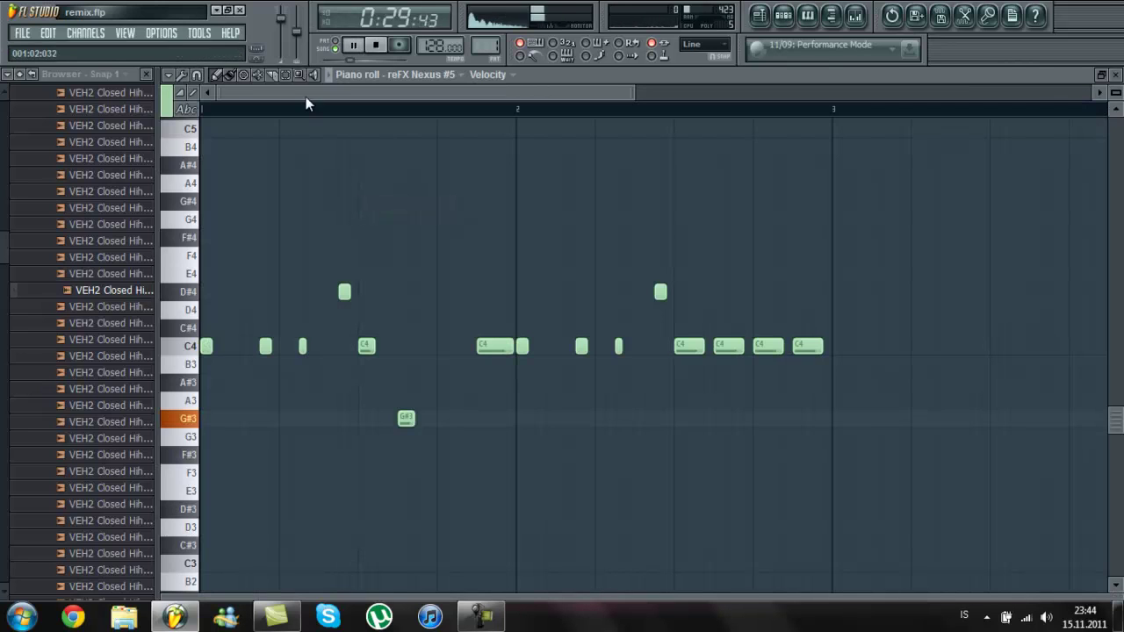
pyautogui.click(332, 49)
pyautogui.moveTo(191, 167); pyautogui.dragTo(246, 441)
pyautogui.scroll(-3, 216, 180)
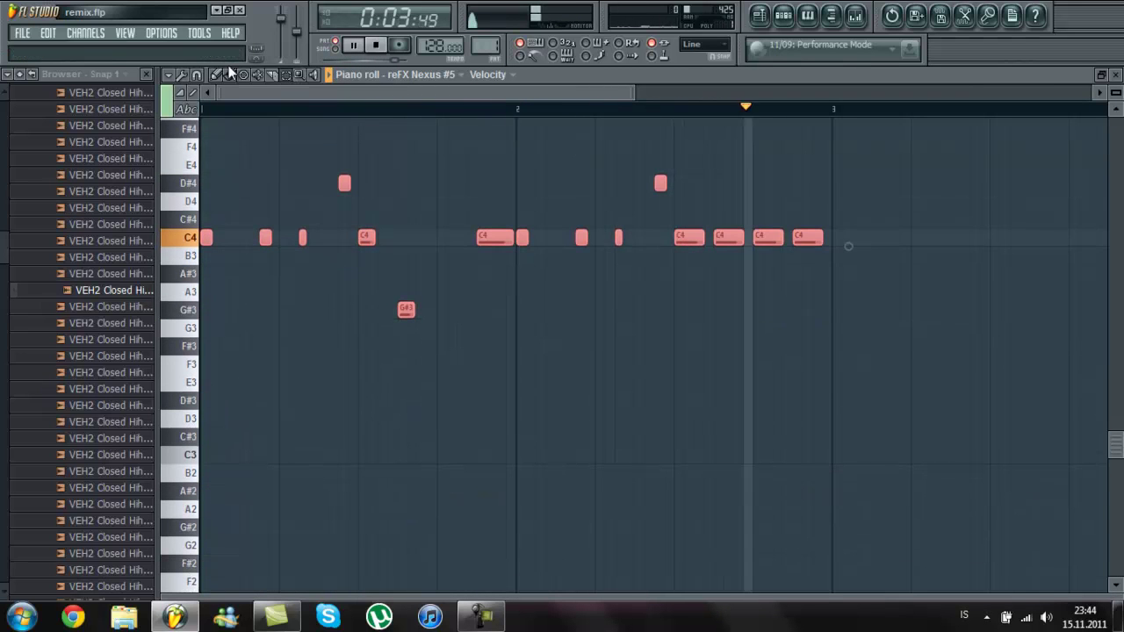
pyautogui.moveTo(206, 237); pyautogui.dragTo(192, 462)
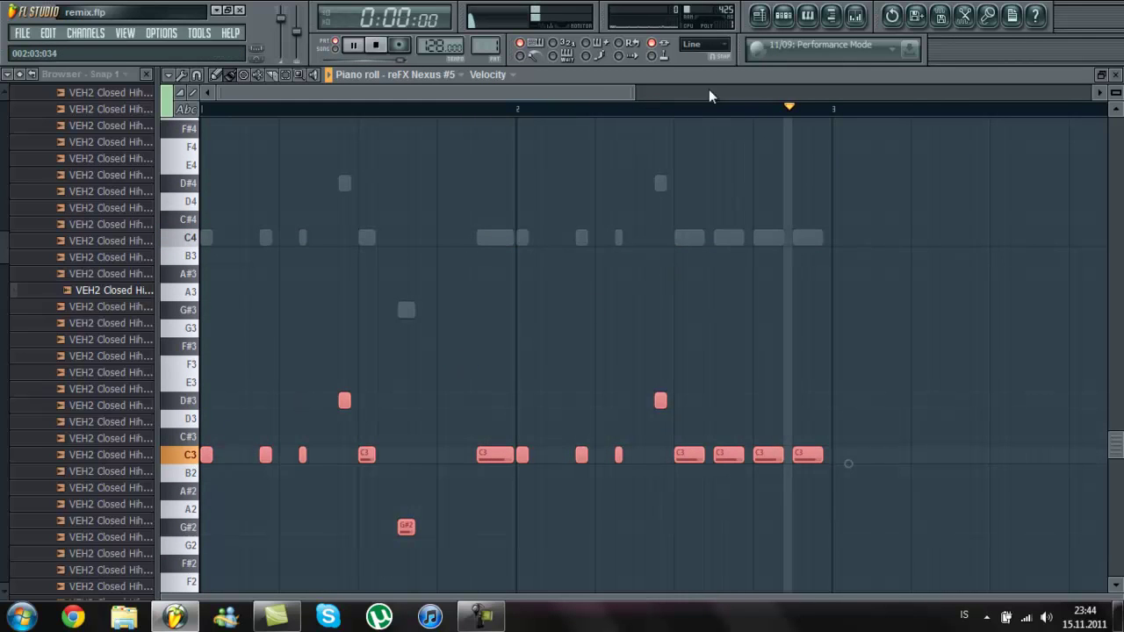
pyautogui.click(759, 14)
pyautogui.click(783, 15)
pyautogui.press('space')
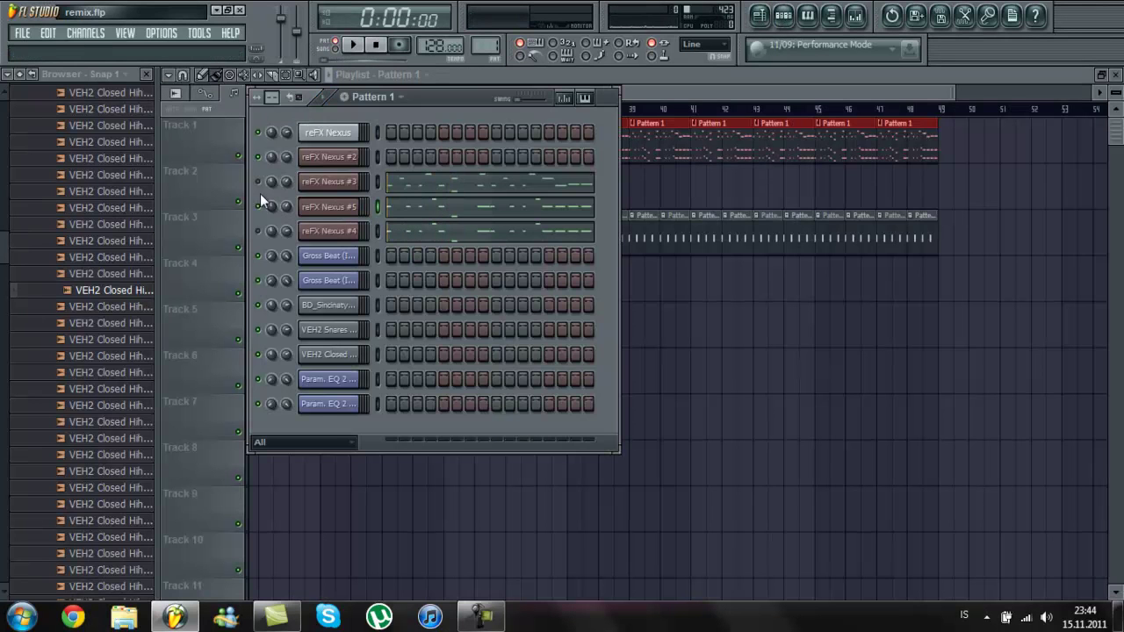
# Step: Place a half-bar Pattern 1 clip on Track 4 ending at bar 33 and set the song position in bar 31
pyautogui.click(536, 70)
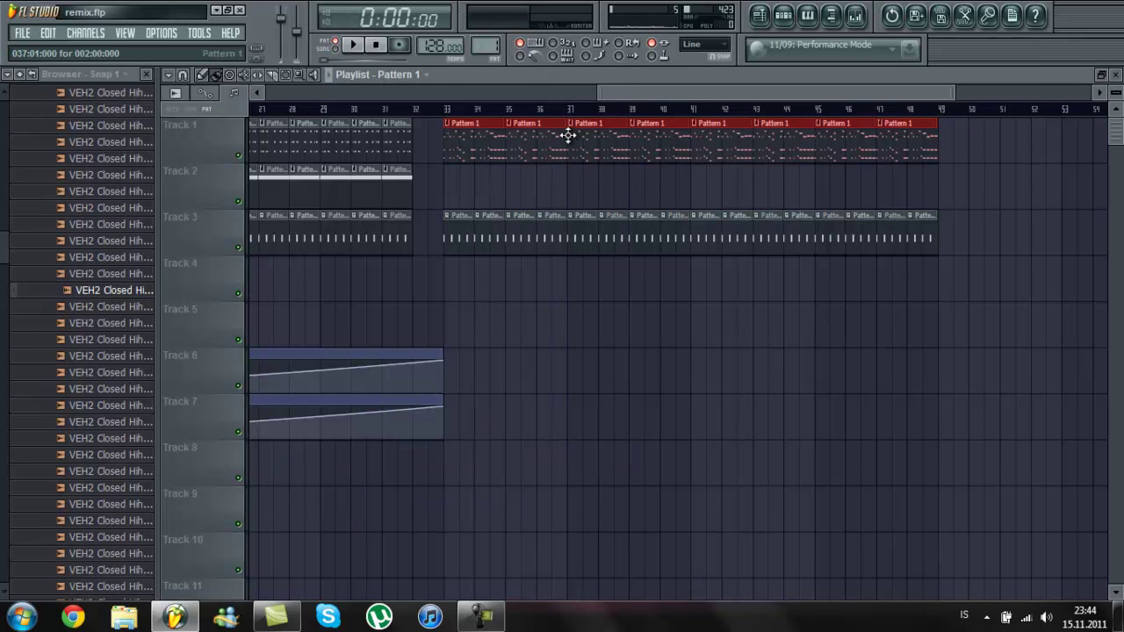
pyautogui.click(396, 279)
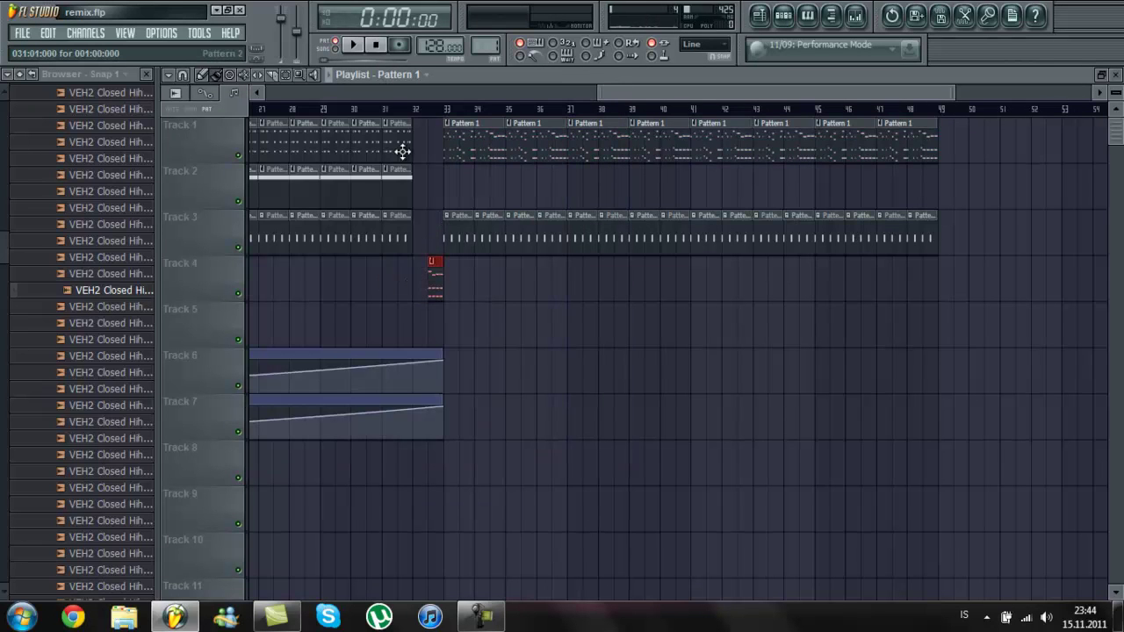
pyautogui.click(397, 110)
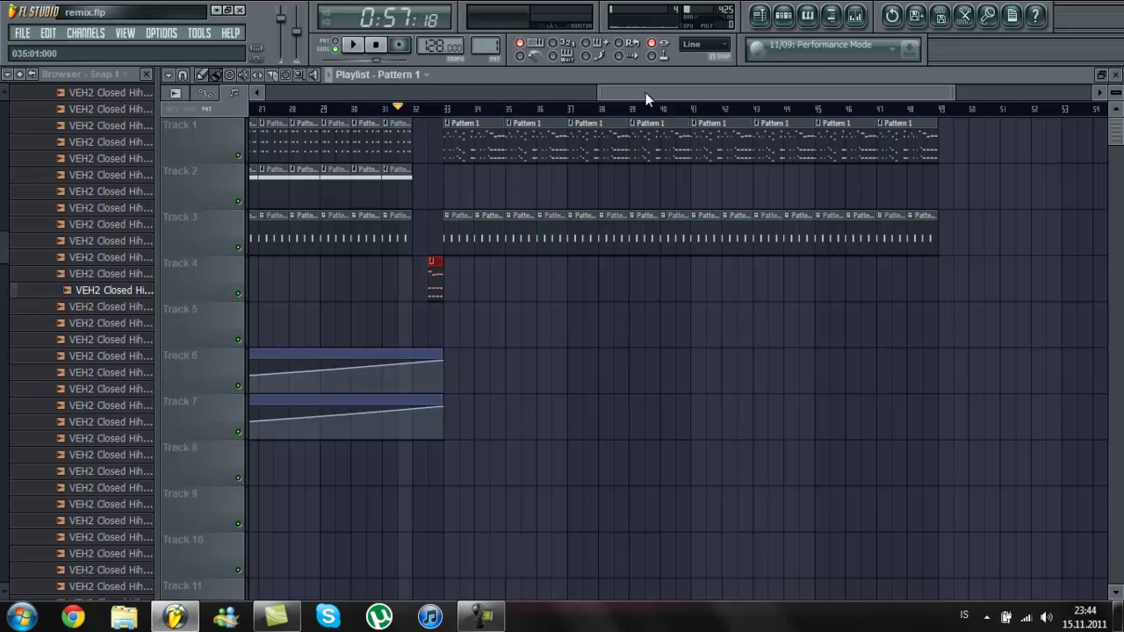
# Step: Extend the Insert 7 EQ mix-level clip on Track 7 to bar 49, with its level dropping to the minimum from bar 33
pyautogui.moveTo(645, 92); pyautogui.dragTo(596, 94)
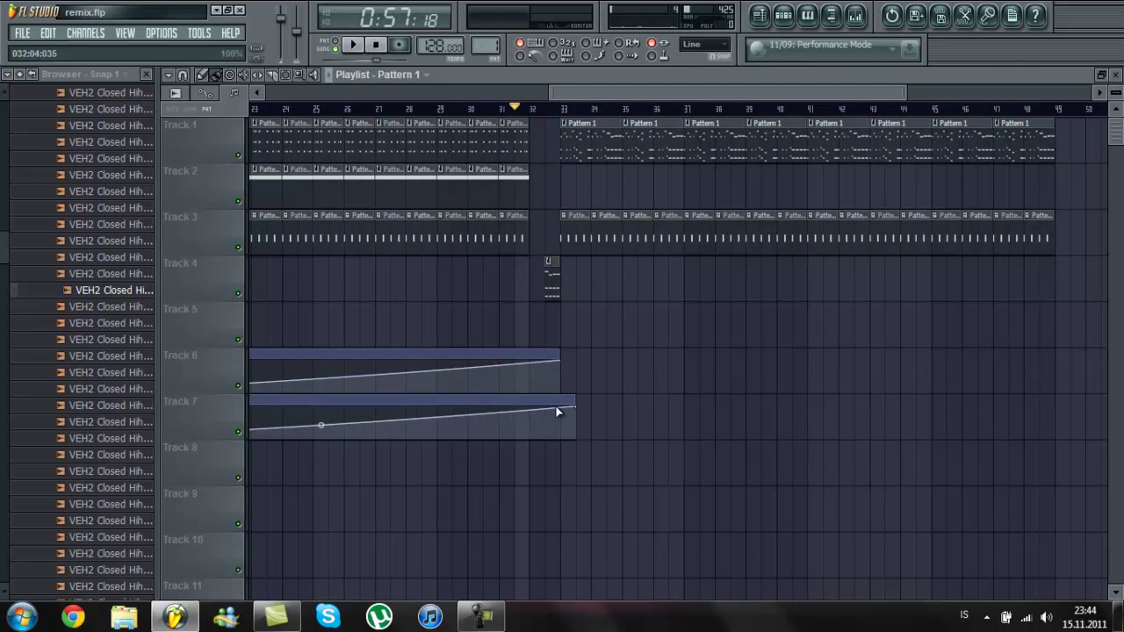
pyautogui.moveTo(571, 417); pyautogui.dragTo(1016, 471)
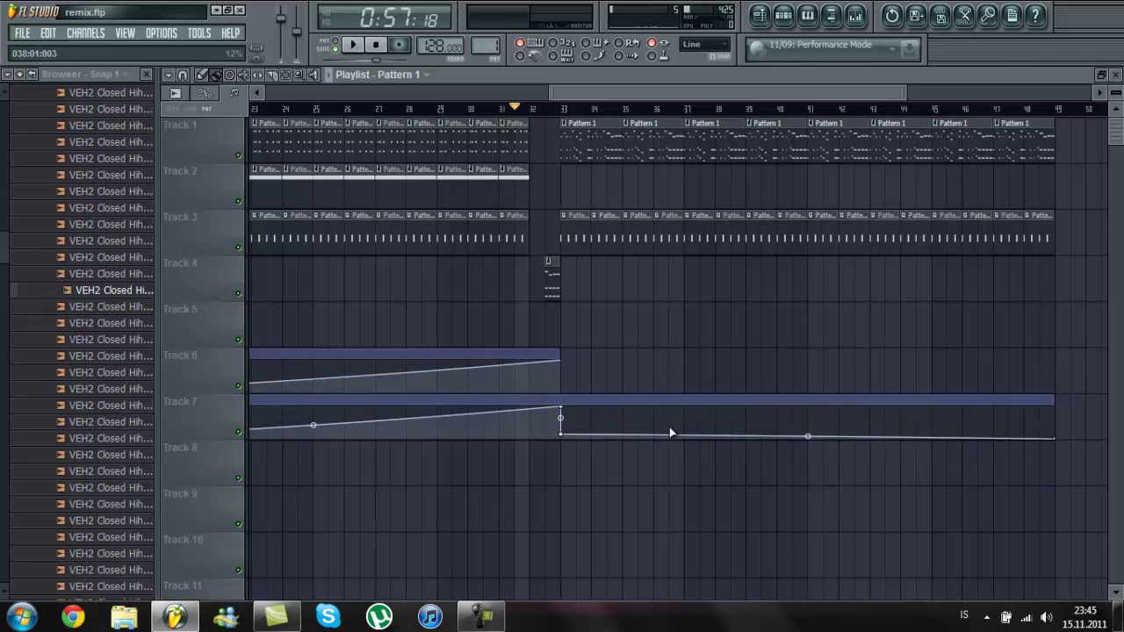
pyautogui.moveTo(565, 437); pyautogui.dragTo(566, 439)
pyautogui.press('space')
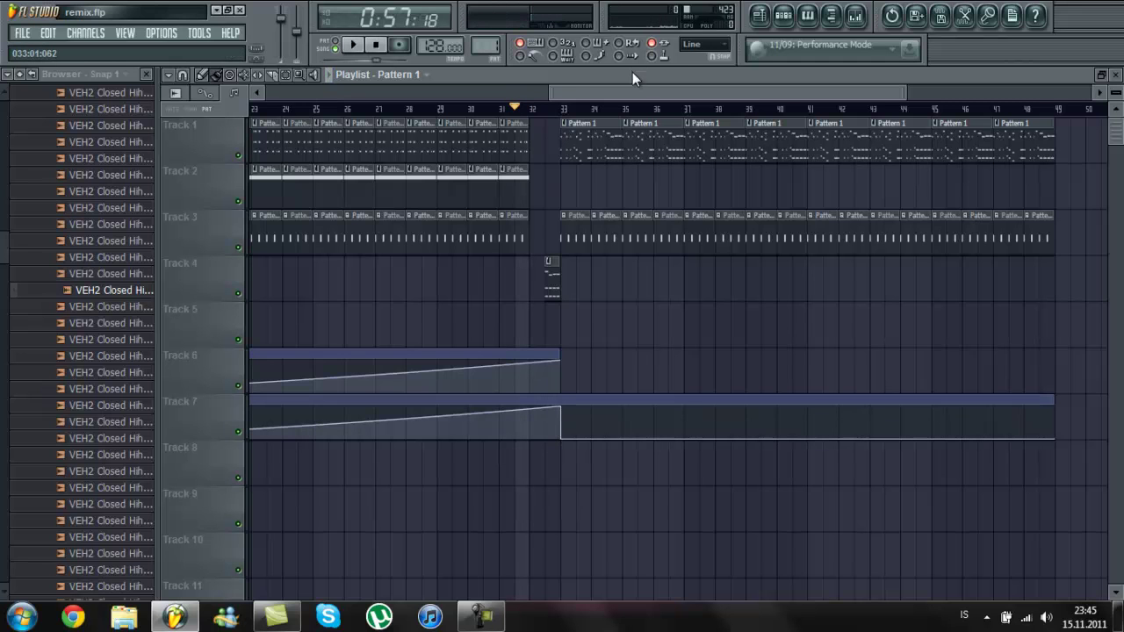
# Step: Play from bar 21, add Fruity Parametric EQ 2 to Insert 1's second effect slot and switch it to the Old Telephone preset
pyautogui.hscroll(-4, 628, 90)
pyautogui.click(451, 111)
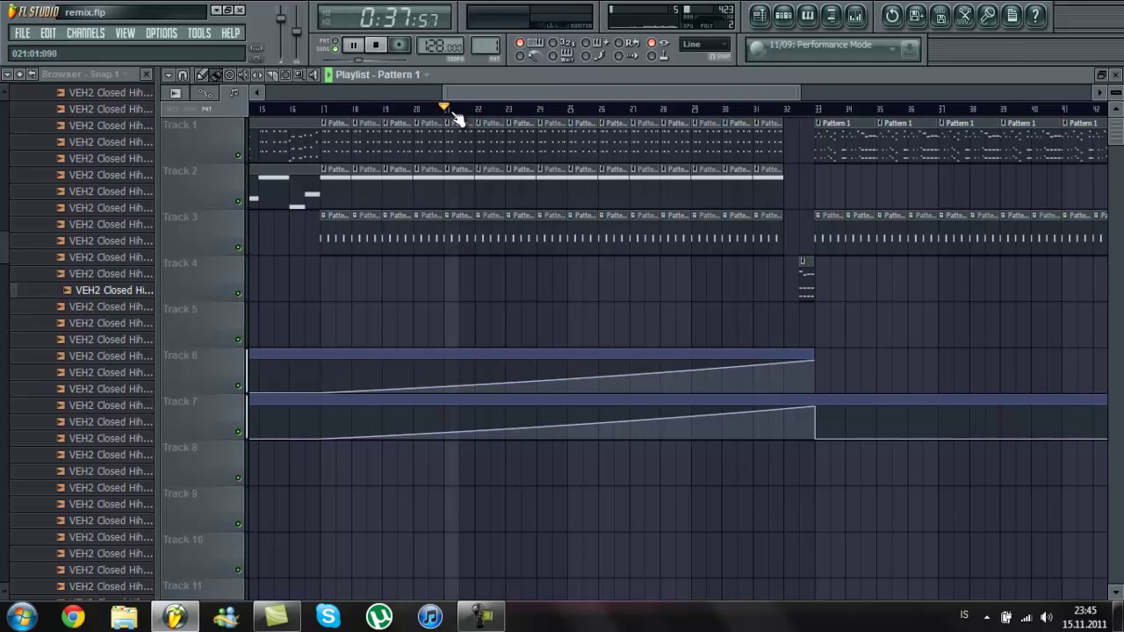
pyautogui.click(855, 18)
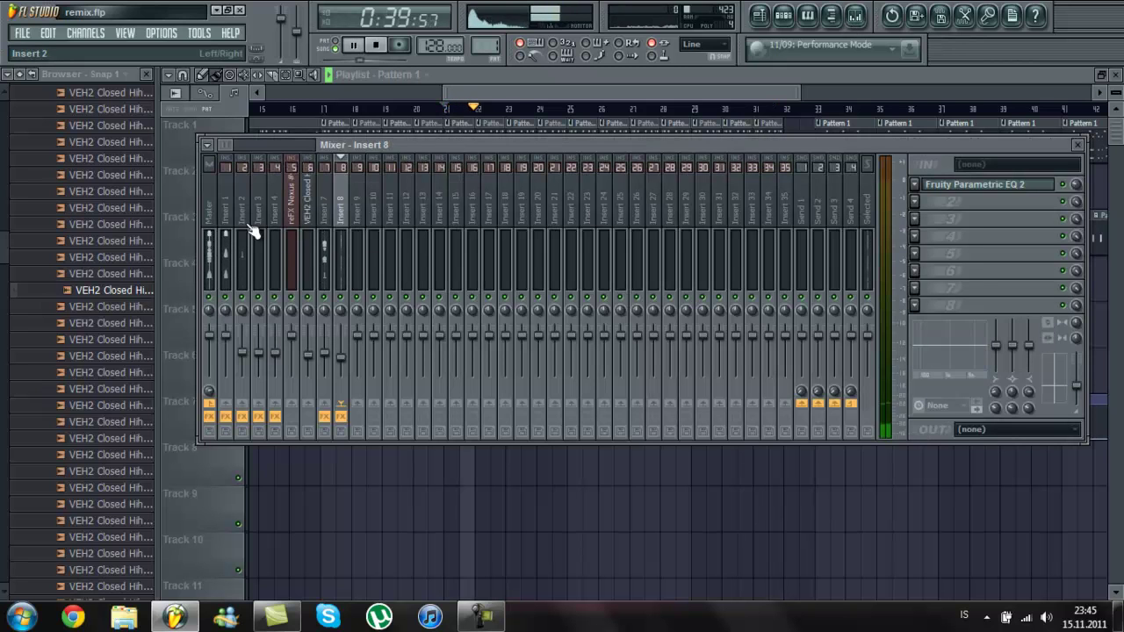
pyautogui.click(230, 210)
pyautogui.click(913, 201)
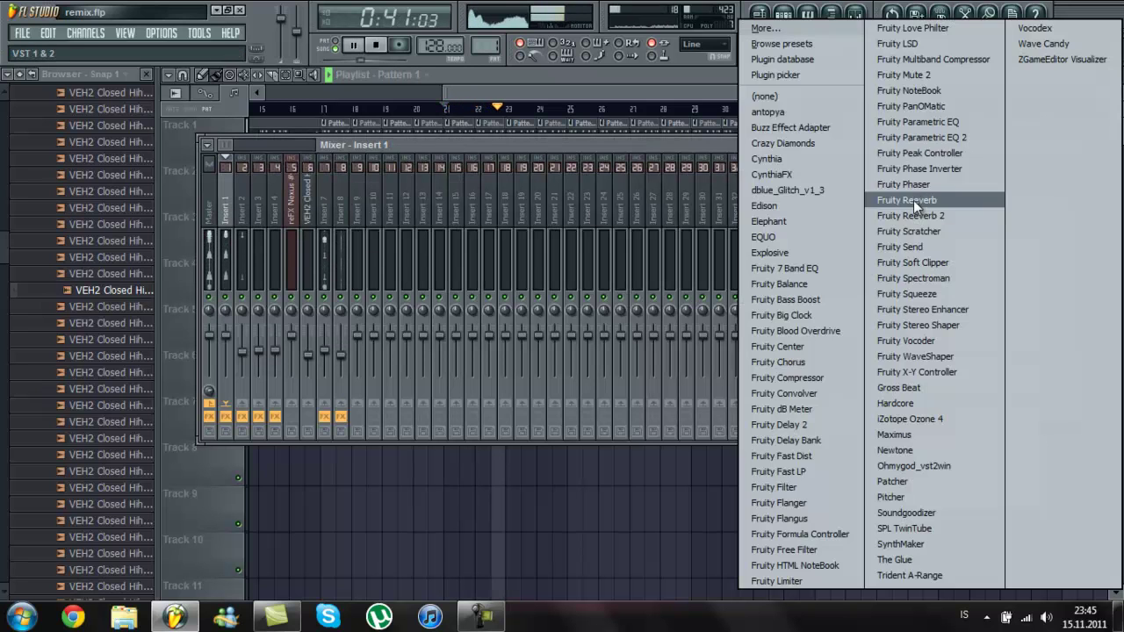
pyautogui.click(938, 140)
pyautogui.click(703, 224)
pyautogui.click(702, 224)
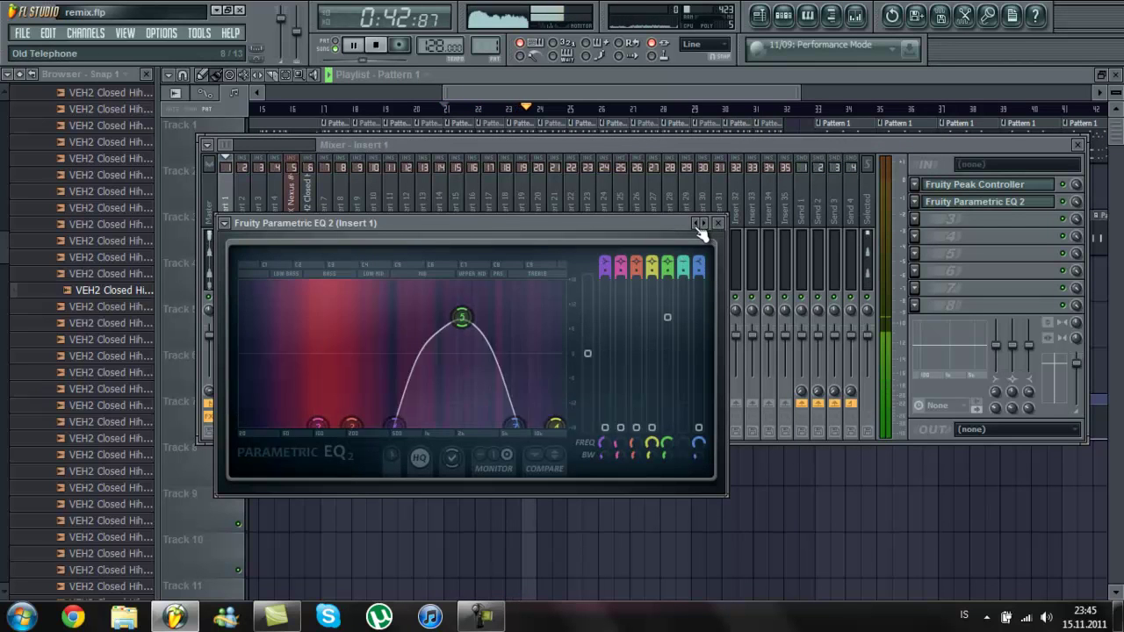
# Step: Create an automation clip for the Insert 1 EQ's mix level and move it to Track 9
pyautogui.rightClick(1076, 201)
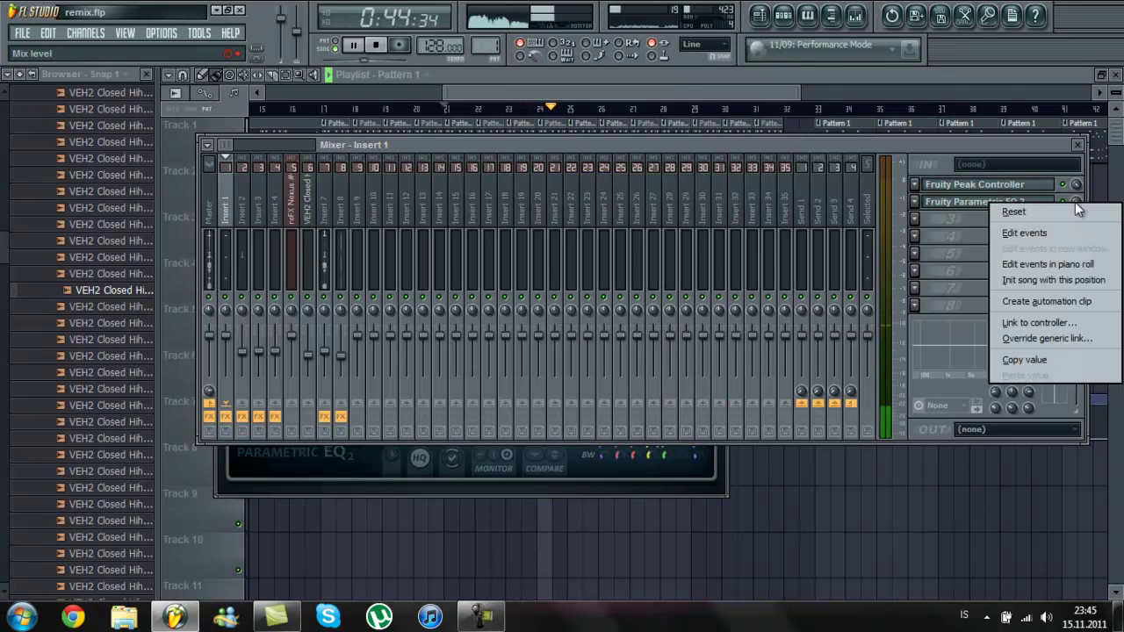
pyautogui.click(1059, 297)
pyautogui.moveTo(496, 95); pyautogui.dragTo(645, 98)
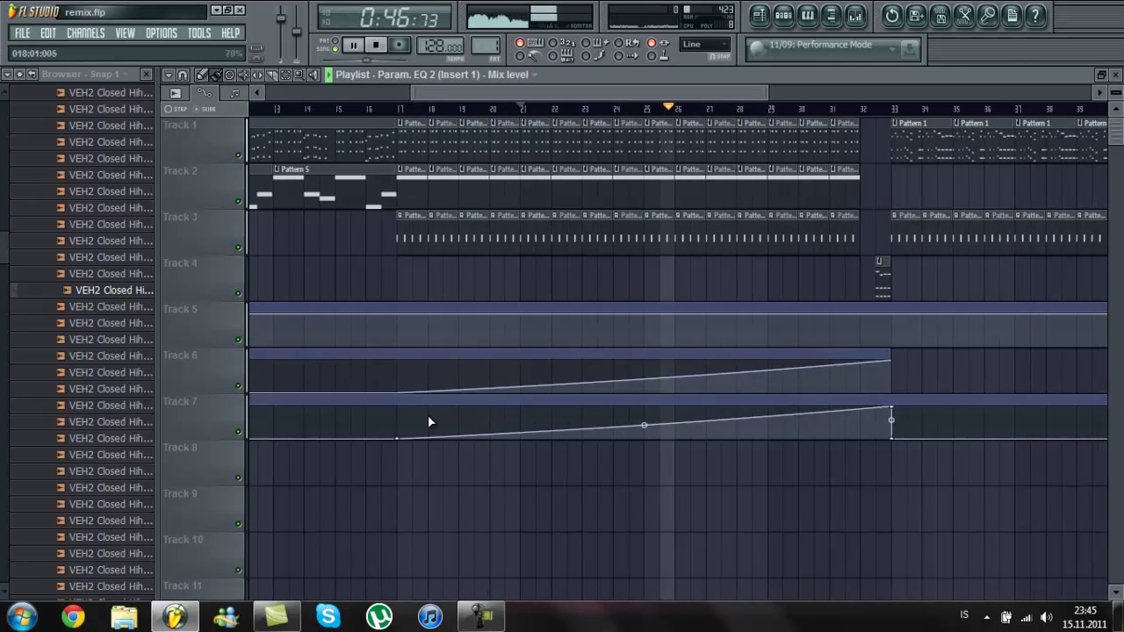
pyautogui.moveTo(407, 310); pyautogui.dragTo(707, 489)
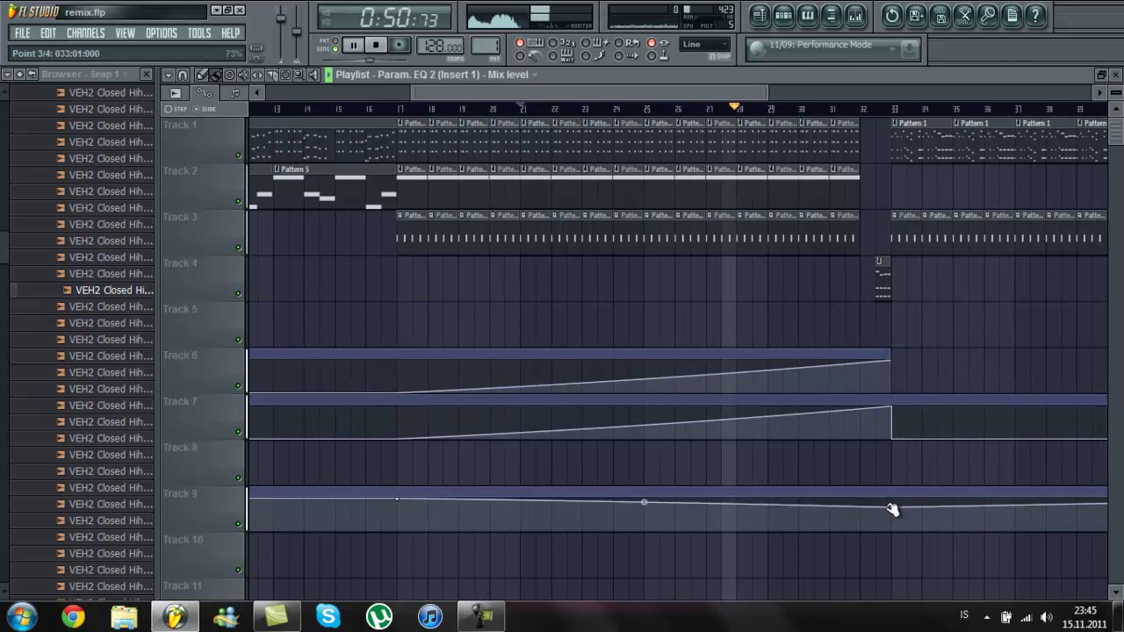
# Step: Drop the Track 9 automation to the minimum at bar 33 and lower its end point to the minimum
pyautogui.moveTo(898, 514); pyautogui.dragTo(892, 529)
pyautogui.press('space')
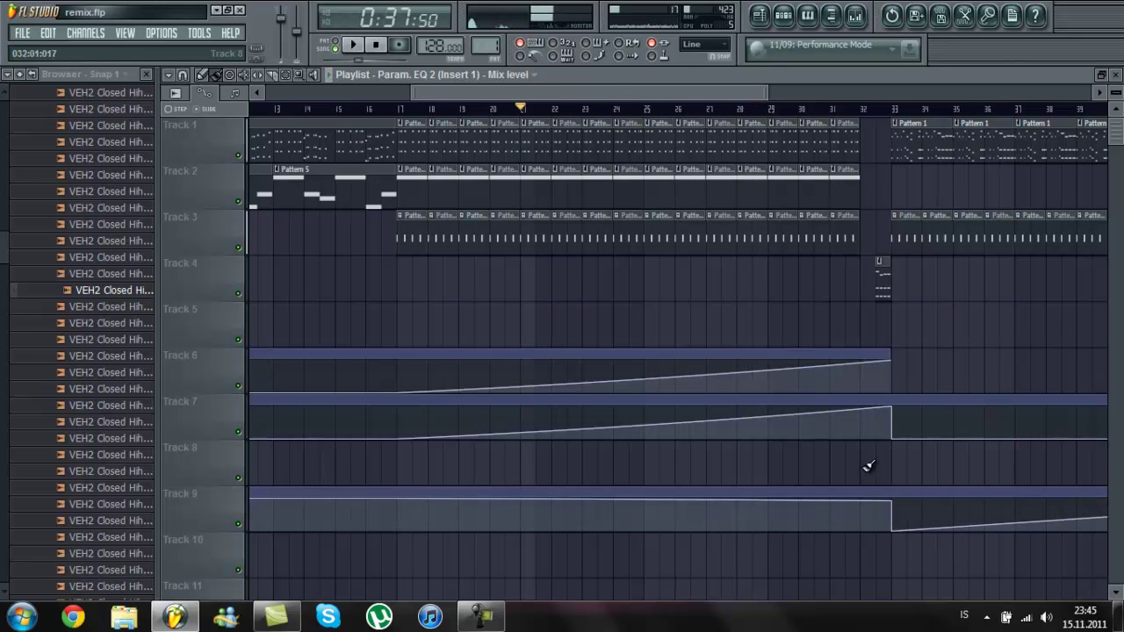
pyautogui.moveTo(612, 96); pyautogui.dragTo(795, 115)
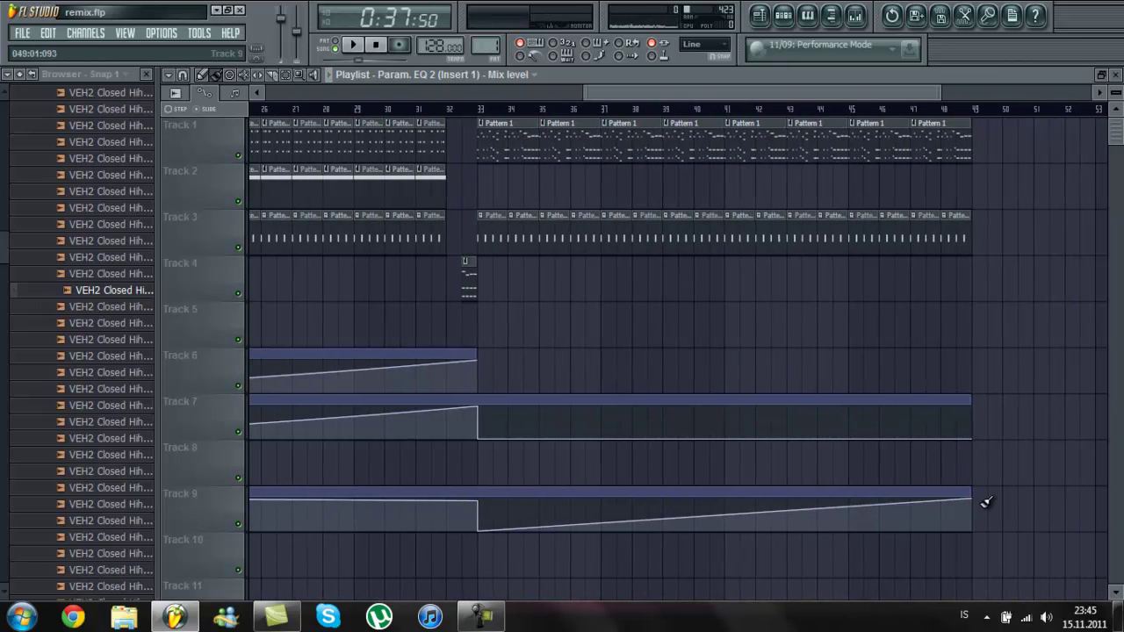
pyautogui.moveTo(976, 501); pyautogui.dragTo(982, 551)
pyautogui.press('space')
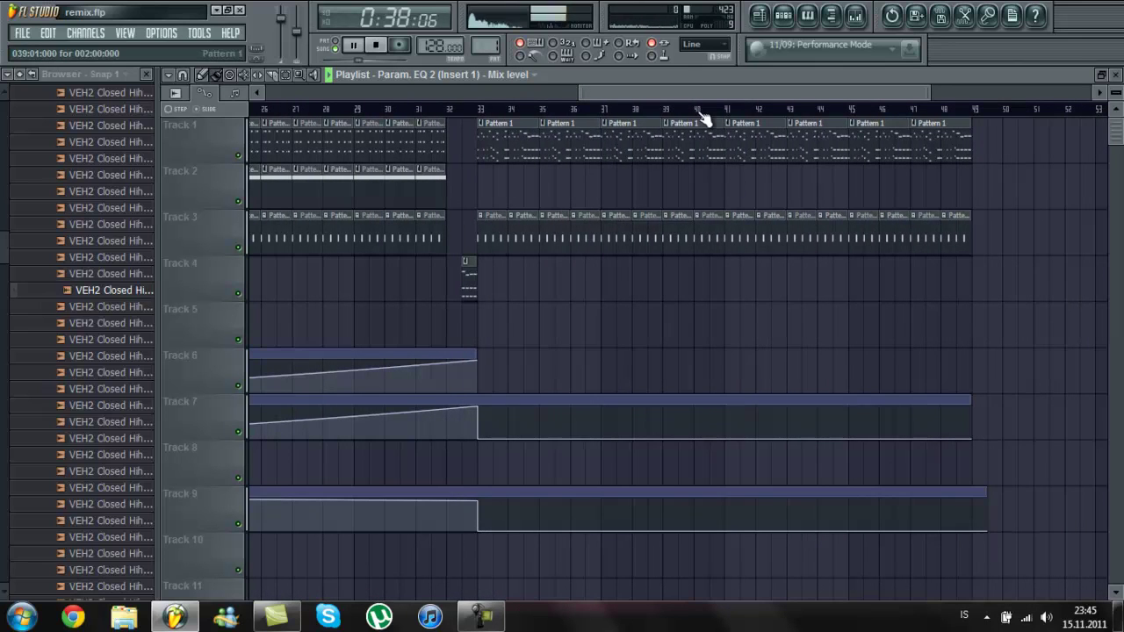
# Step: Play from just before bar 17 and add Fruity Parametric EQ 2 to Insert 2's second effect slot
pyautogui.moveTo(688, 93); pyautogui.dragTo(434, 98)
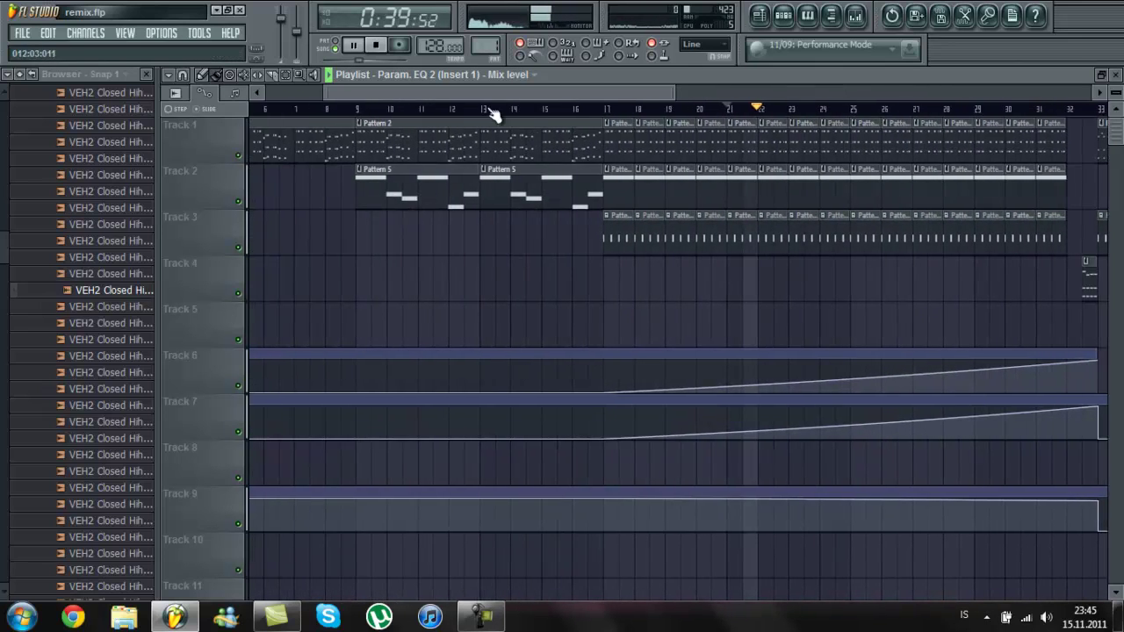
pyautogui.click(602, 109)
pyautogui.click(854, 16)
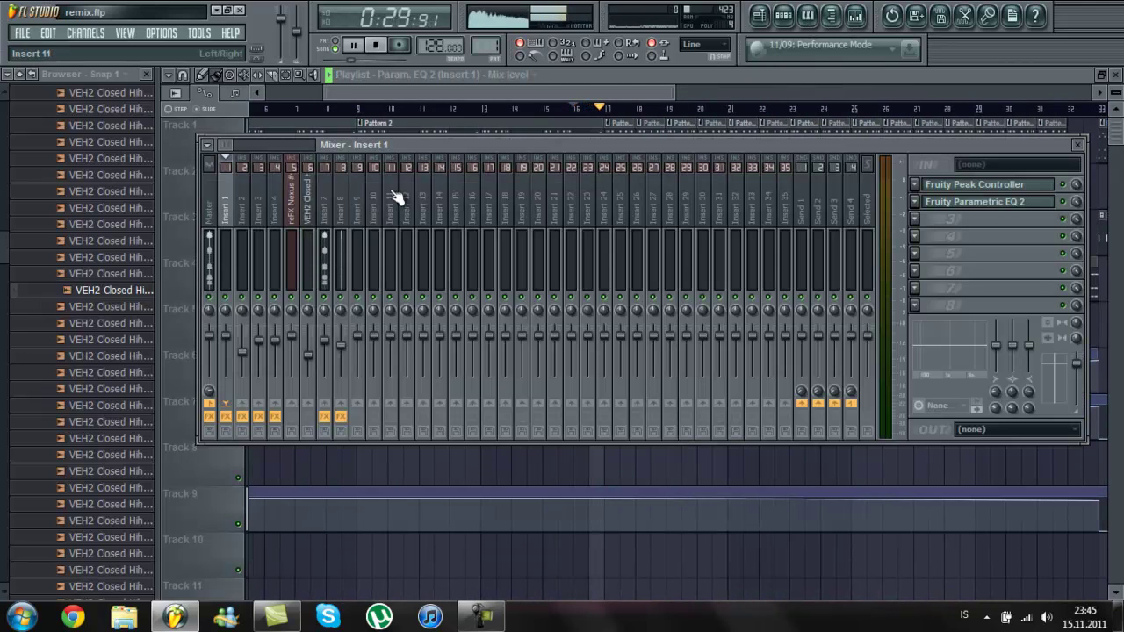
pyautogui.click(243, 211)
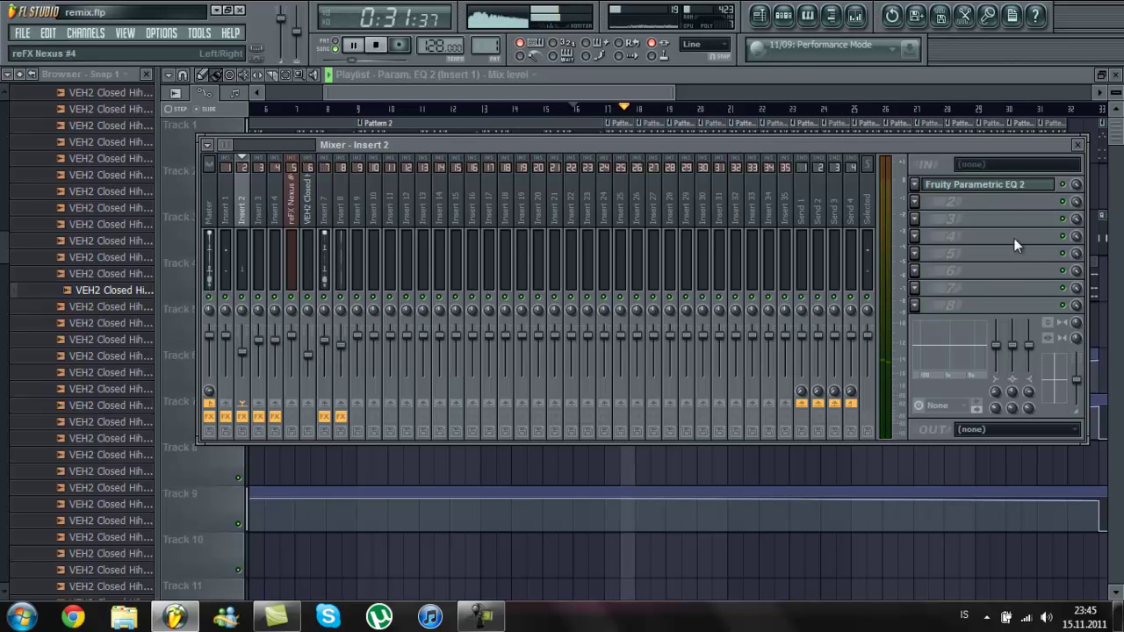
pyautogui.click(914, 201)
pyautogui.click(947, 140)
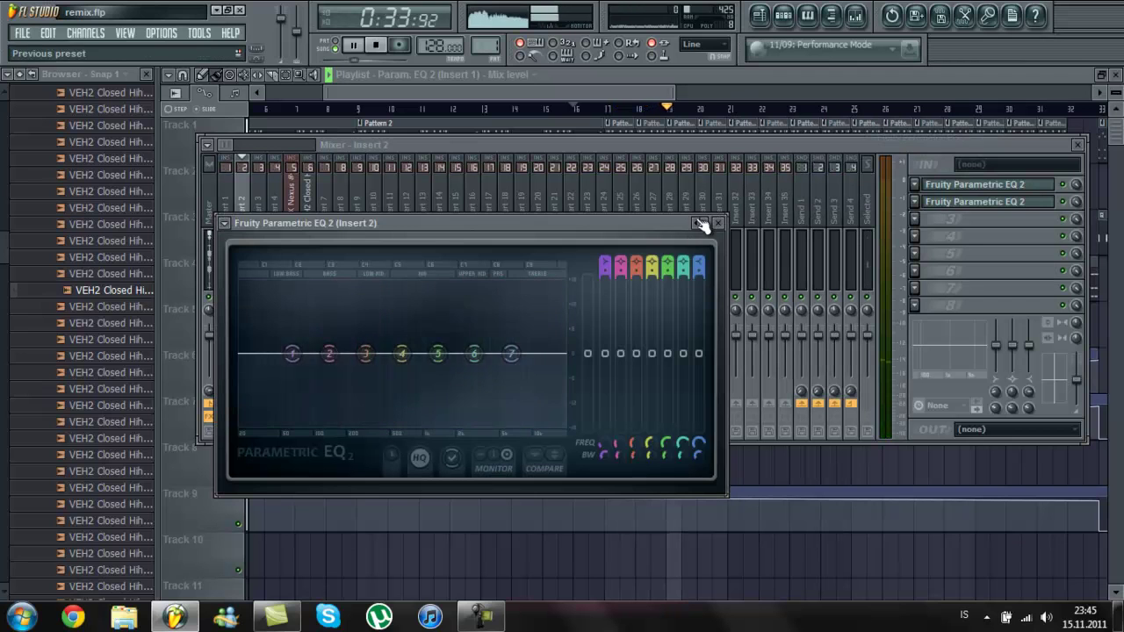
# Step: Create an automation clip for the mix level of the second EQ on Insert 2
pyautogui.rightClick(1076, 202)
pyautogui.click(1077, 201)
pyautogui.rightClick(1077, 201)
pyautogui.click(1054, 304)
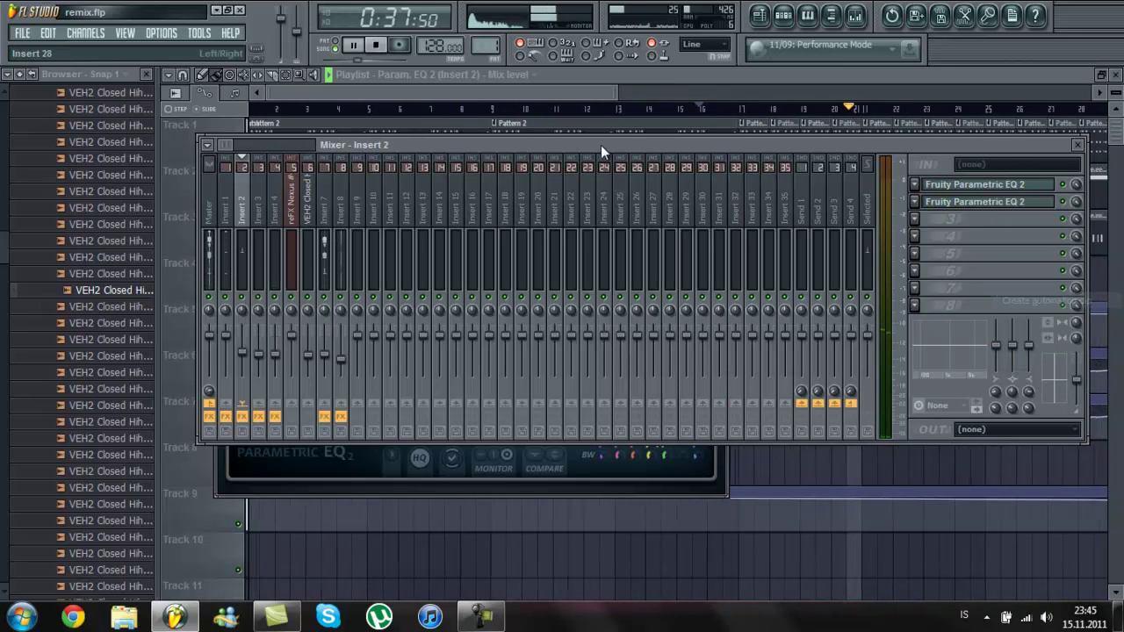
pyautogui.click(525, 92)
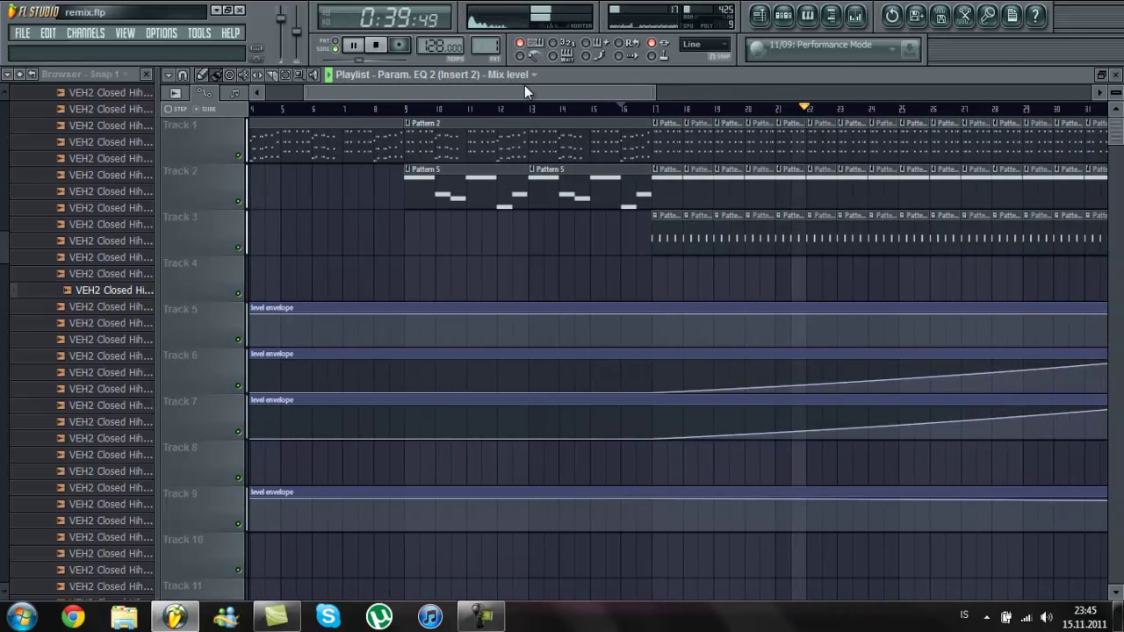
# Step: Move the Insert 2 EQ automation to Track 8, drop it to the minimum at bar 33 and lower its end point to the minimum
pyautogui.press('space')
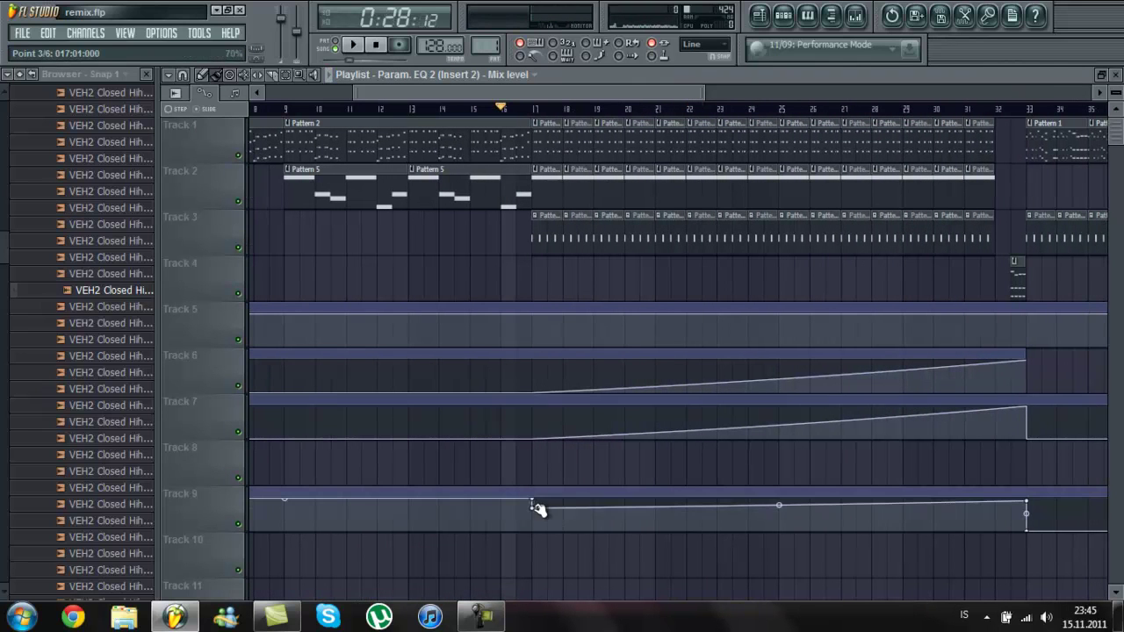
pyautogui.rightClick(534, 340)
pyautogui.hotkey('ctrl', 'z')
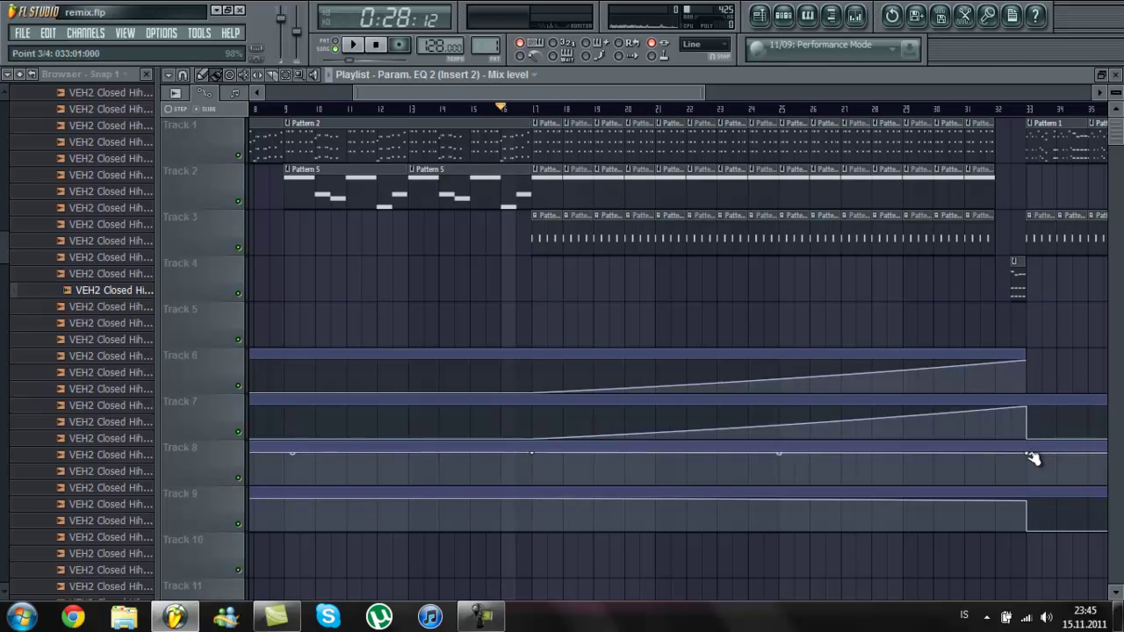
pyautogui.moveTo(632, 93); pyautogui.dragTo(806, 92)
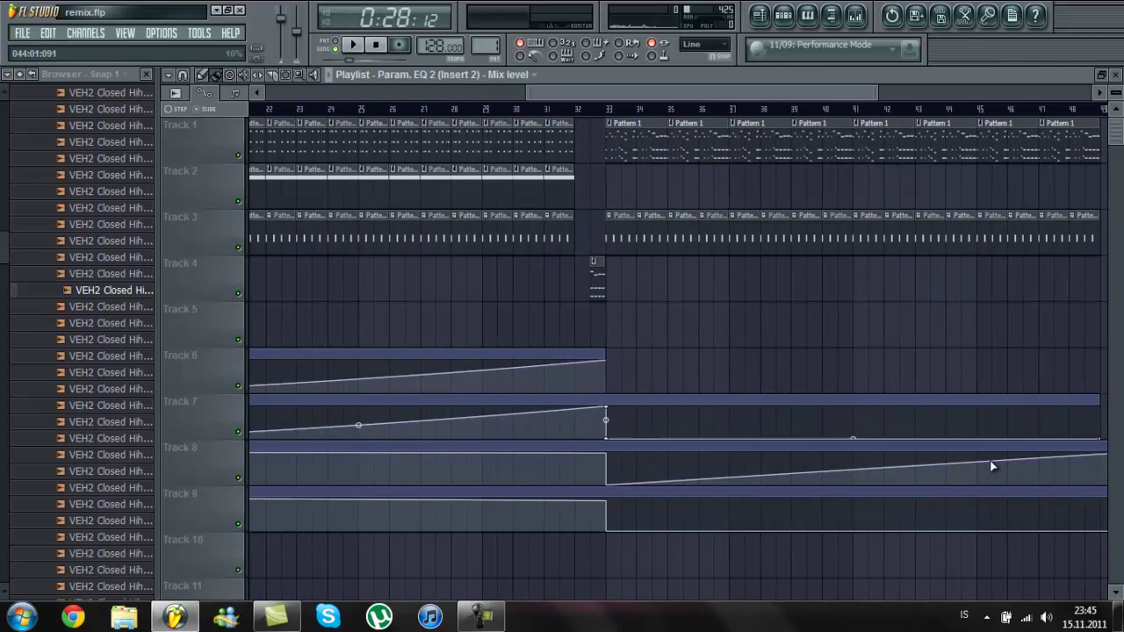
pyautogui.moveTo(1103, 460); pyautogui.dragTo(1108, 488)
# Step: Play from bar 16, select the empty Pattern 6, insert a 3xOsc channel and set its oscillator shapes
pyautogui.press('space')
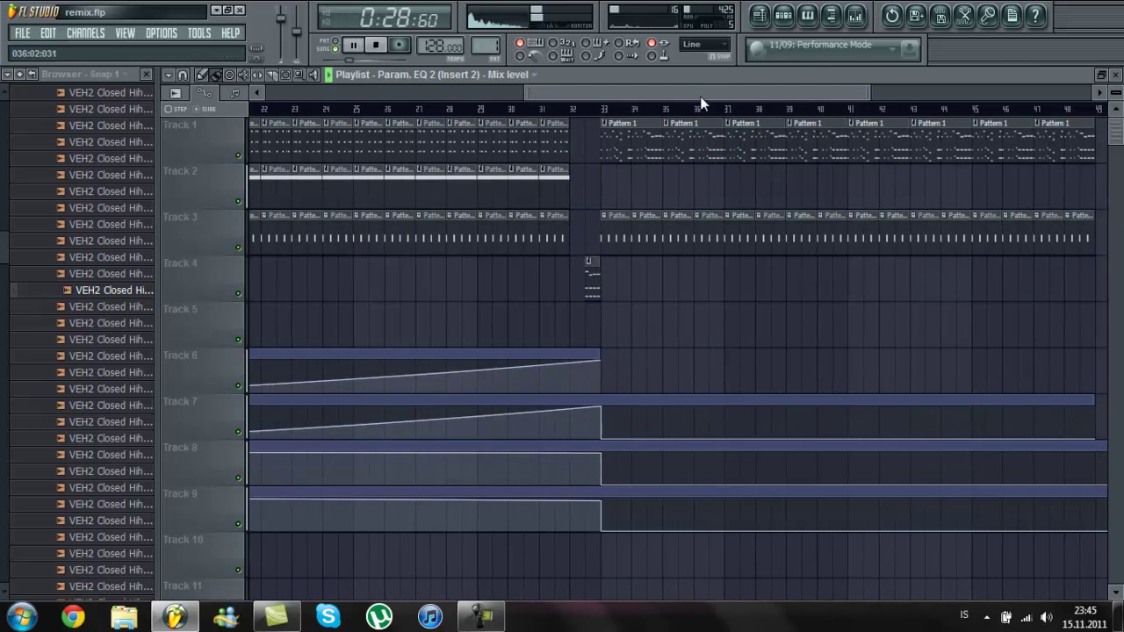
pyautogui.moveTo(708, 97); pyautogui.dragTo(610, 100)
pyautogui.press('F6')
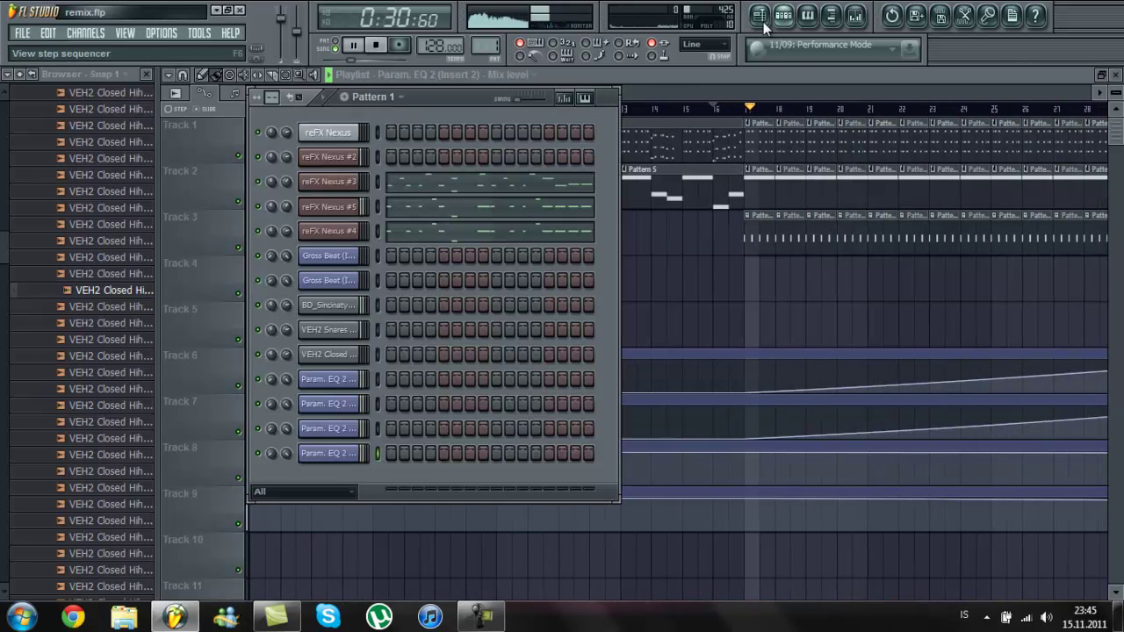
pyautogui.moveTo(496, 44); pyautogui.dragTo(493, 614)
pyautogui.rightClick(349, 130)
pyautogui.moveTo(405, 284)
pyautogui.click(556, 188)
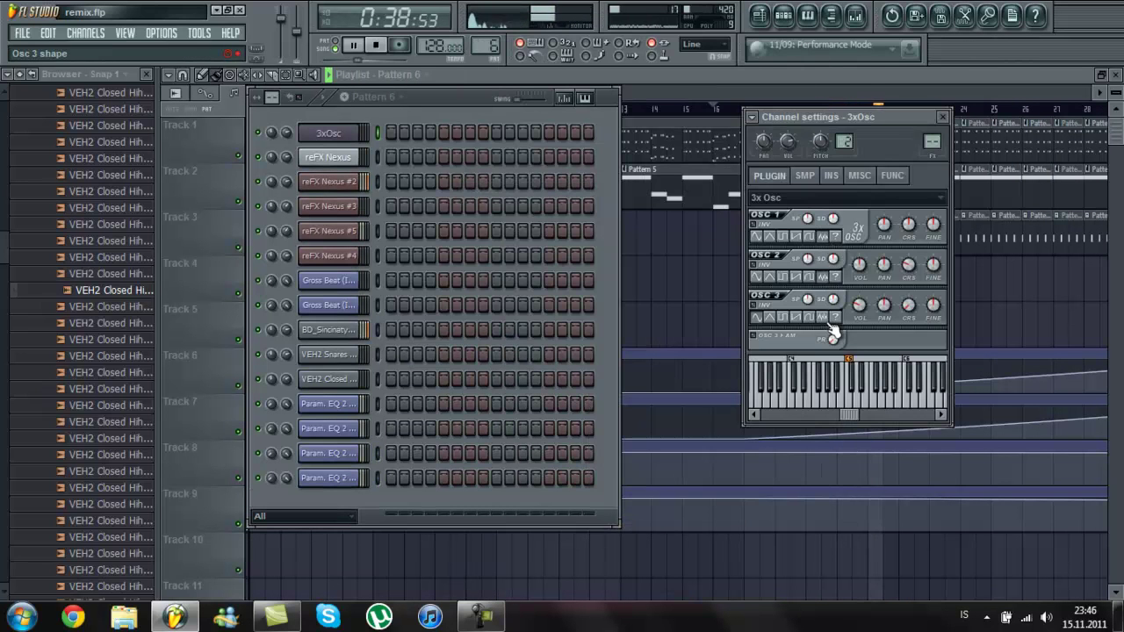
# Step: Draw a C5 note eight bars long in the 3xOsc piano roll for Pattern 6 and stop playback
pyautogui.rightClick(319, 131)
pyautogui.click(386, 133)
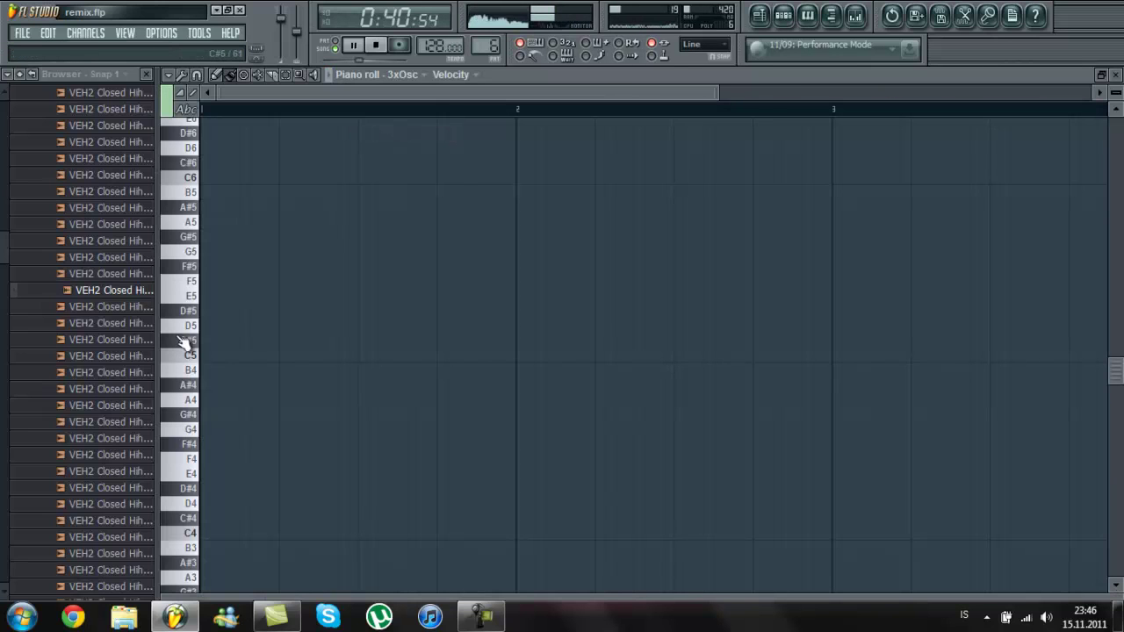
pyautogui.click(205, 354)
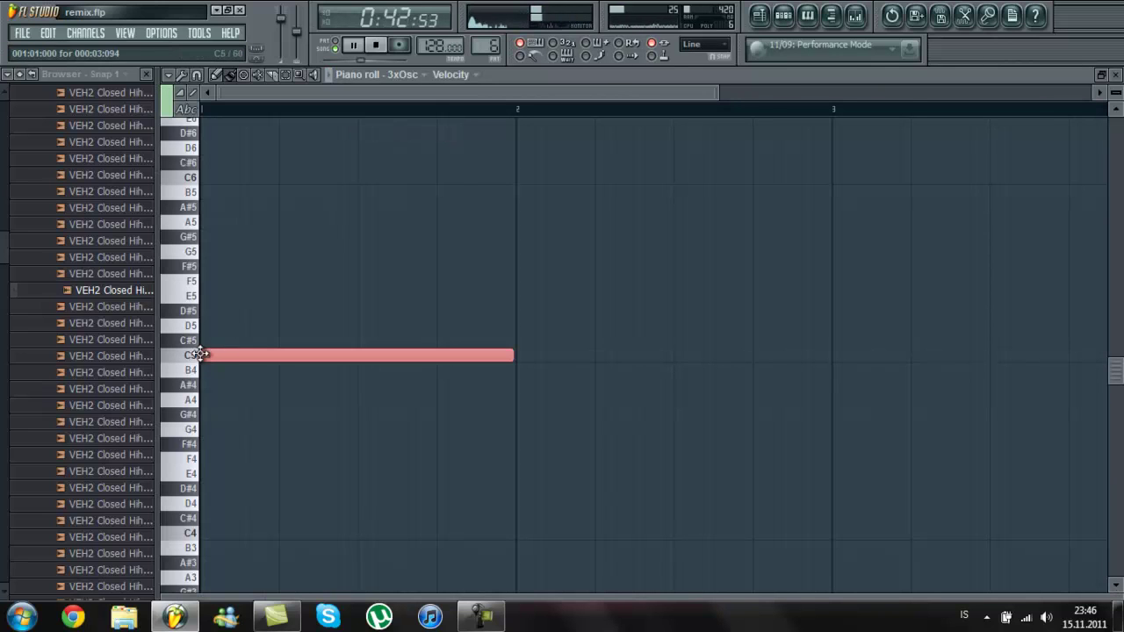
pyautogui.moveTo(716, 93); pyautogui.dragTo(673, 328)
pyautogui.press('space')
pyautogui.moveTo(367, 359); pyautogui.dragTo(991, 419)
# Step: Place Pattern 6 in the playlist on Track 4 at bar 17 and on Track 5 at bar 25
pyautogui.click(759, 15)
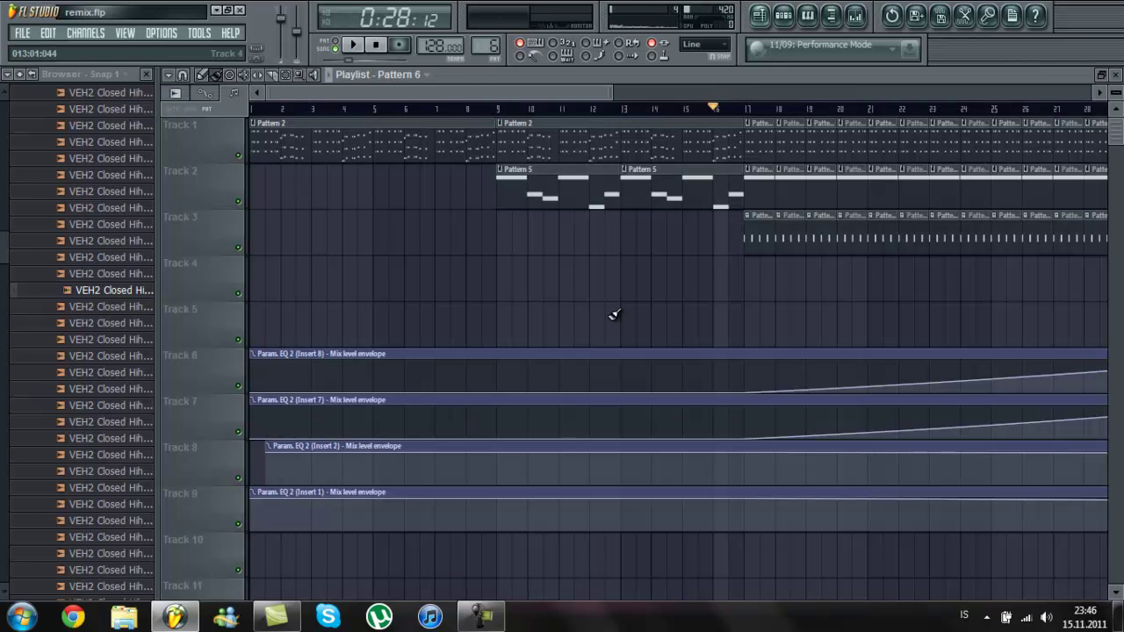
pyautogui.click(753, 286)
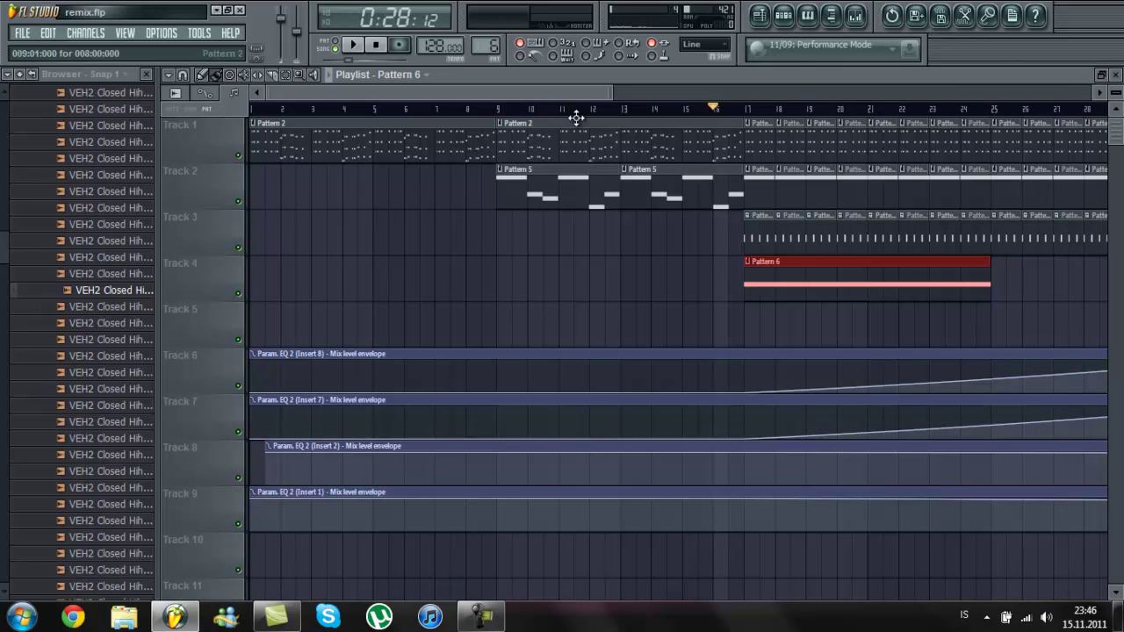
pyautogui.hscroll(8, 757, 316)
pyautogui.click(744, 325)
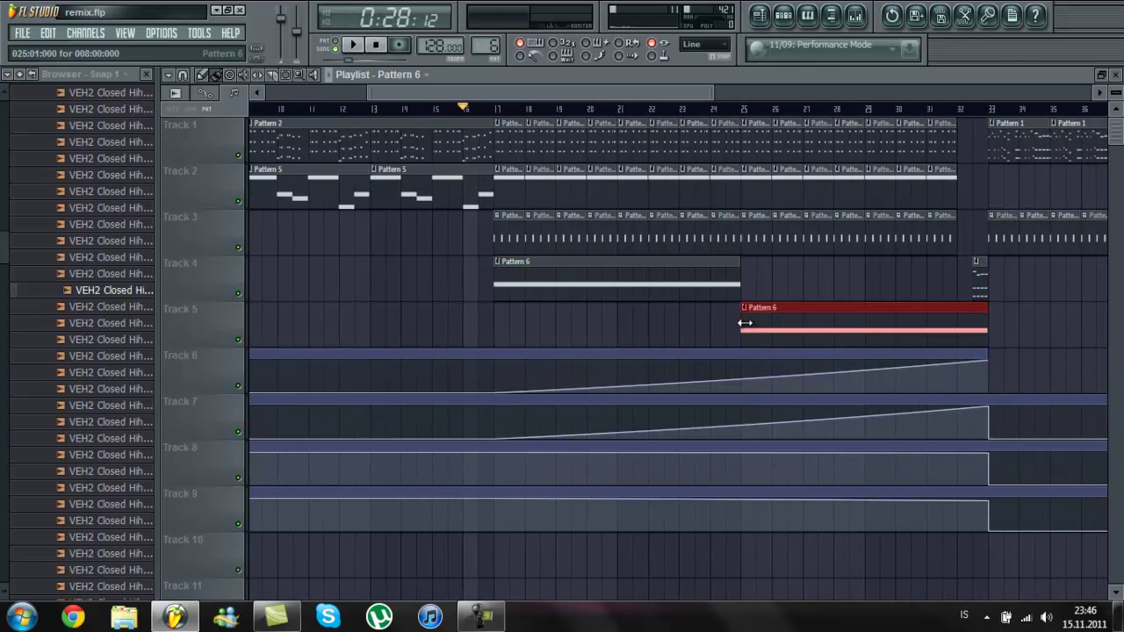
pyautogui.hscroll(-2, 424, 98)
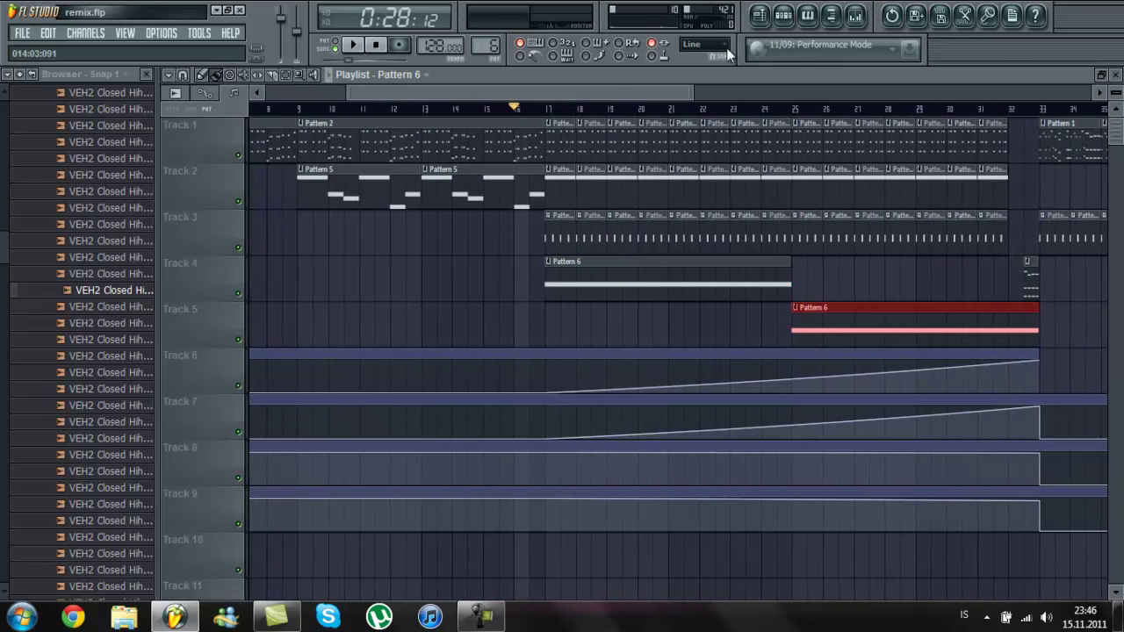
# Step: Add a C5 note to the 3xOsc piano roll of Pattern 7 and cut it down to one bar
pyautogui.click(759, 18)
pyautogui.scroll(1, 481, 41)
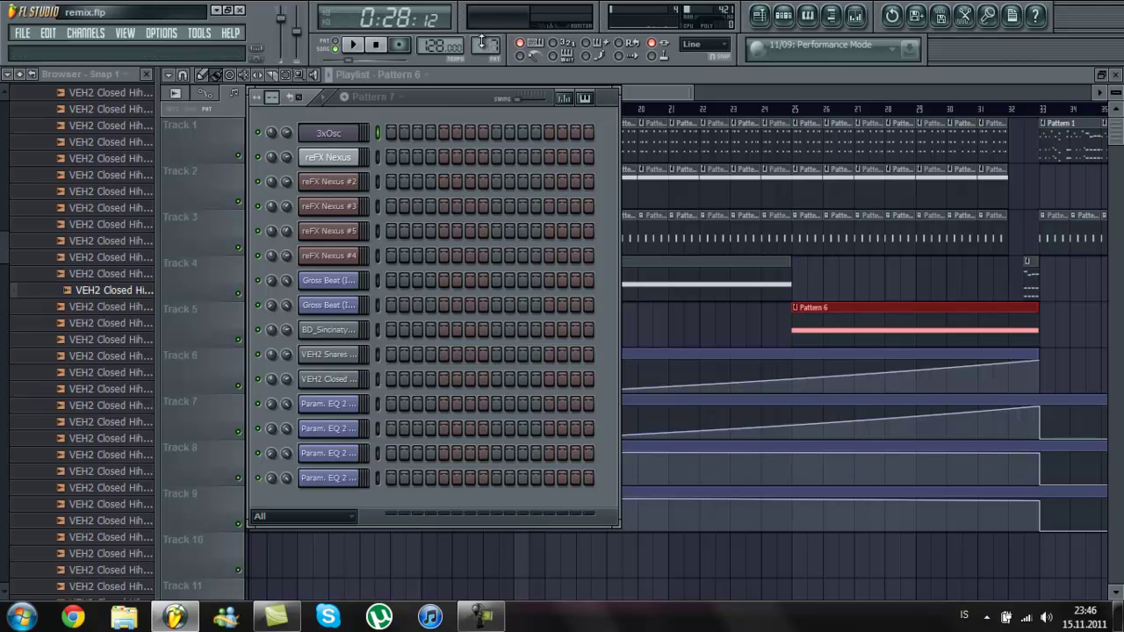
pyautogui.rightClick(358, 128)
pyautogui.click(370, 132)
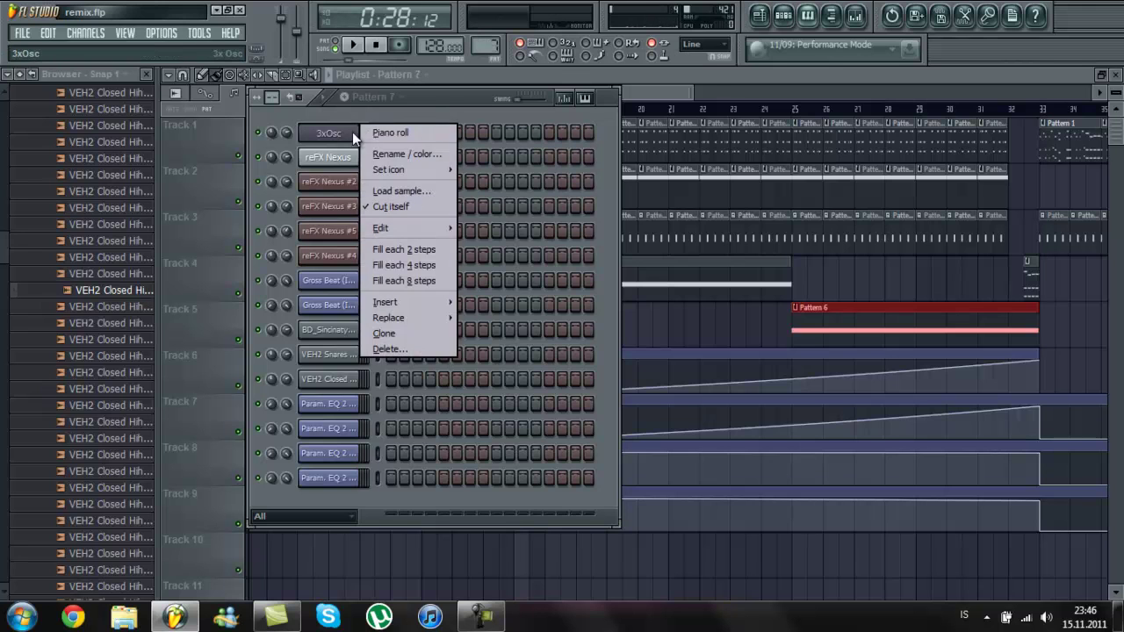
pyautogui.click(205, 356)
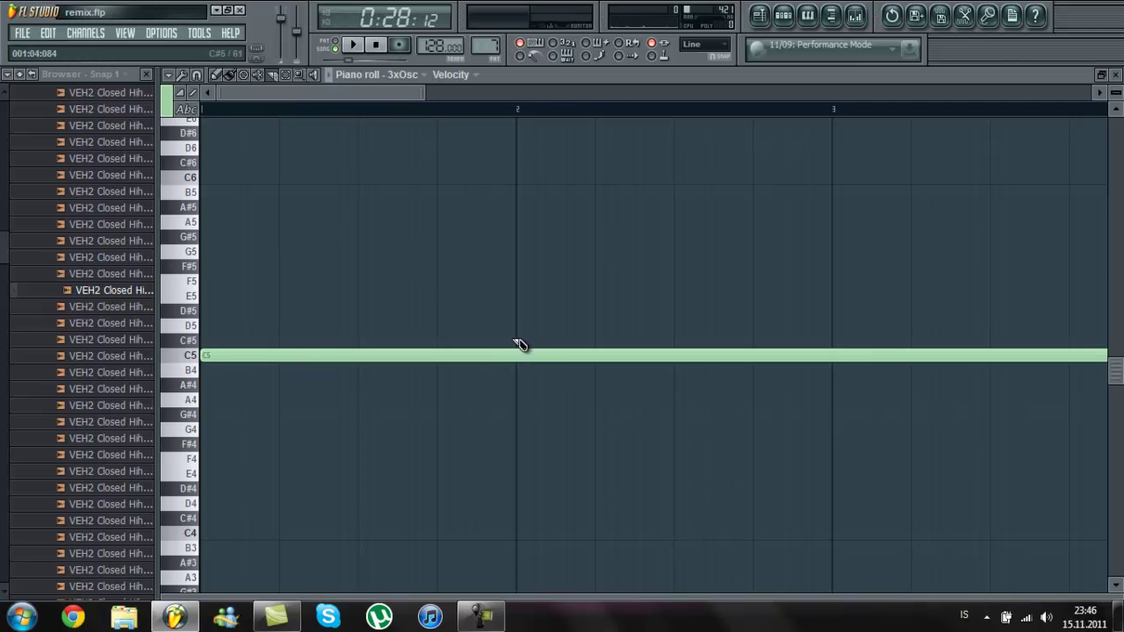
pyautogui.moveTo(522, 368); pyautogui.dragTo(507, 355)
pyautogui.click(233, 77)
pyautogui.rightClick(595, 356)
# Step: Place Pattern 7 on Track 5 at bar 16 and another Pattern 6 clip on Track 5 at bar 33
pyautogui.click(759, 18)
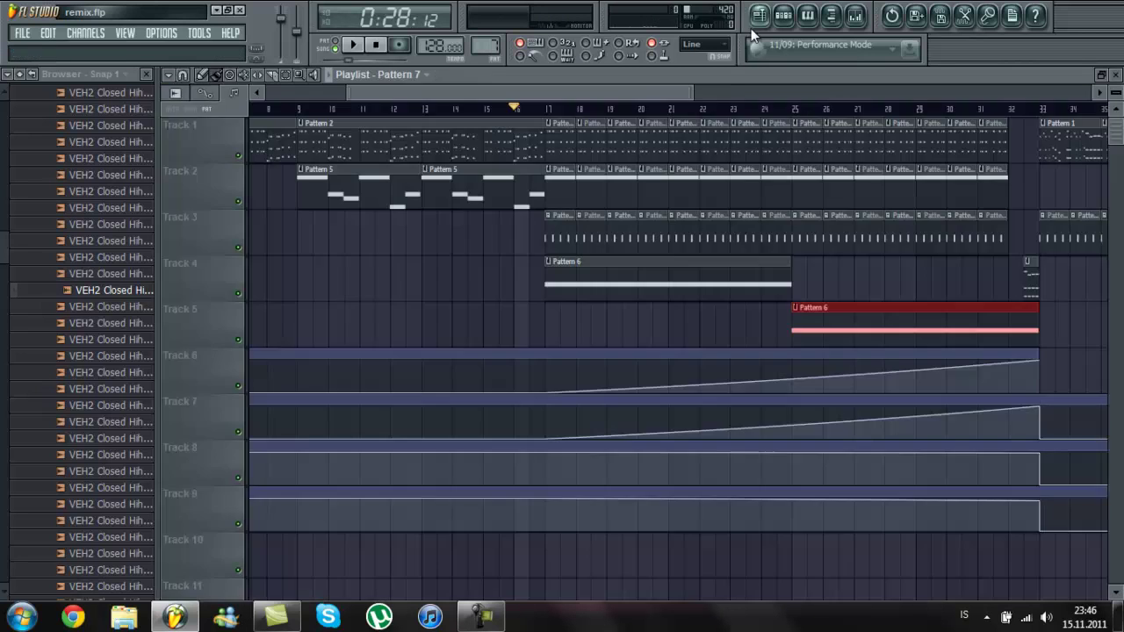
pyautogui.moveTo(517, 89); pyautogui.dragTo(583, 92)
pyautogui.click(865, 327)
pyautogui.click(878, 325)
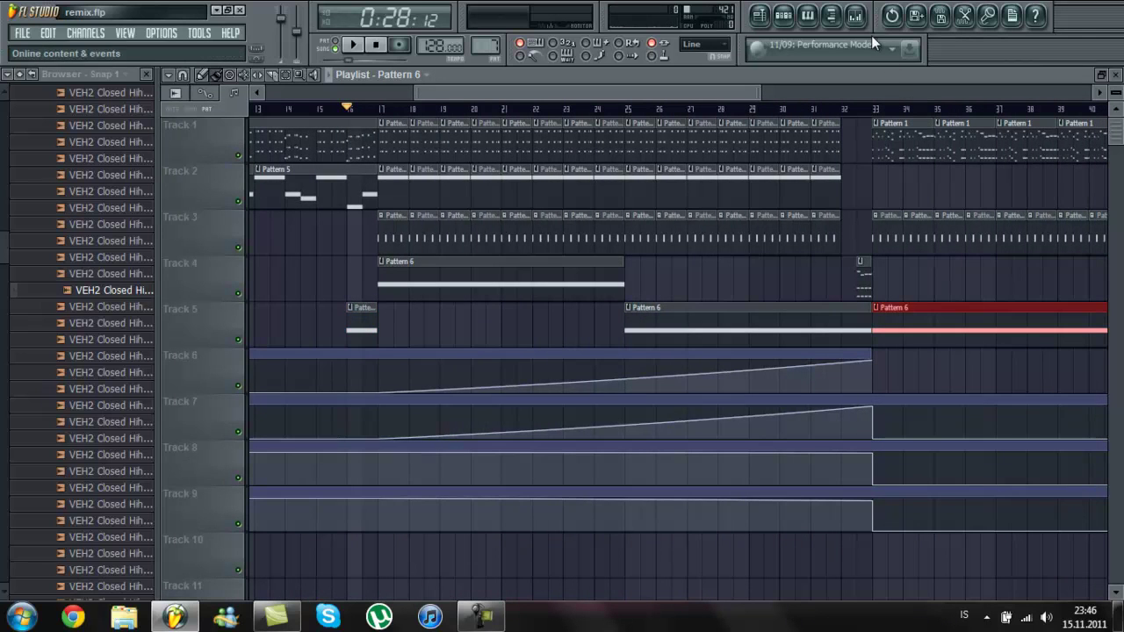
# Step: Route the 3xOsc channel to mixer Insert 9
pyautogui.press('F9')
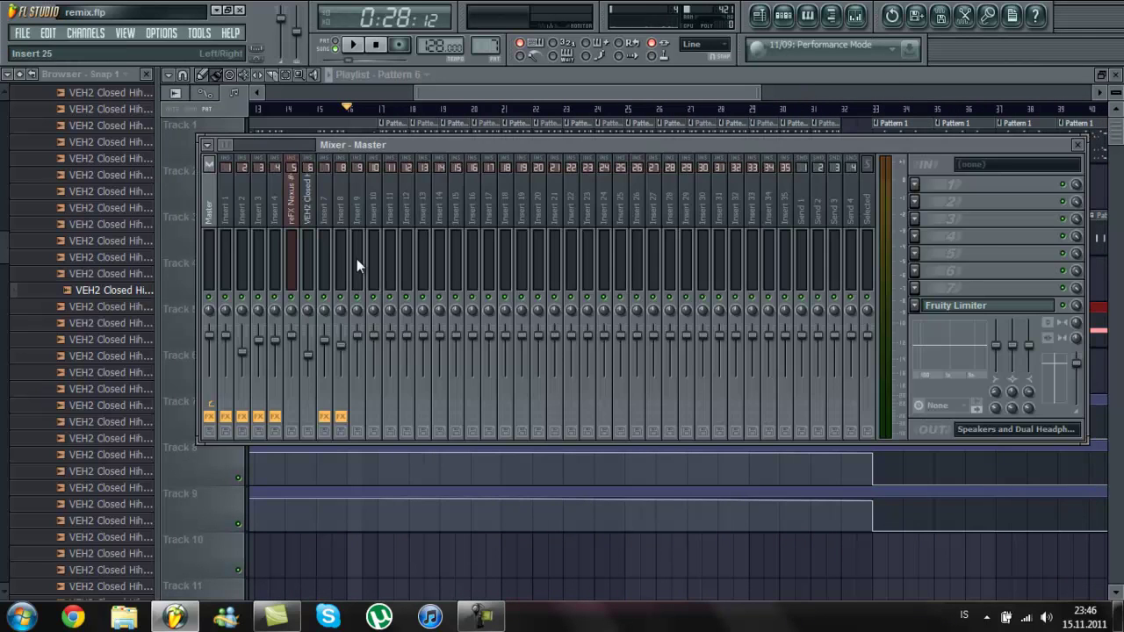
pyautogui.click(783, 16)
pyautogui.click(342, 133)
pyautogui.click(990, 135)
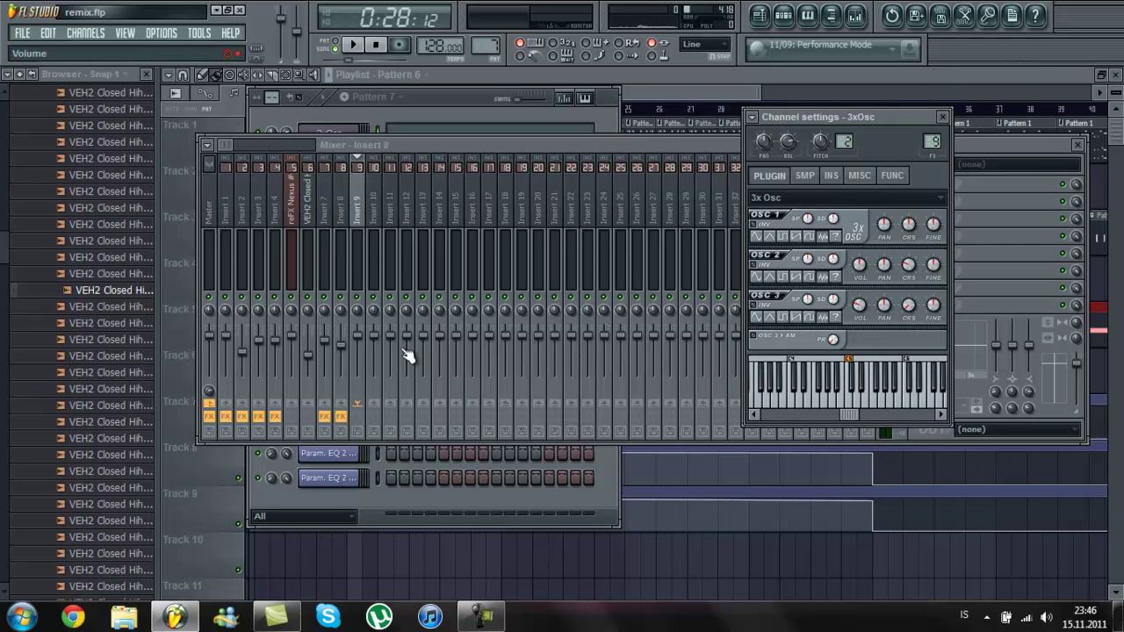
# Step: Lower Insert 9's volume to 63% and link it to Peak ctrl (Insert 1) - Peak with an inverted mapping formula
pyautogui.rightClick(361, 349)
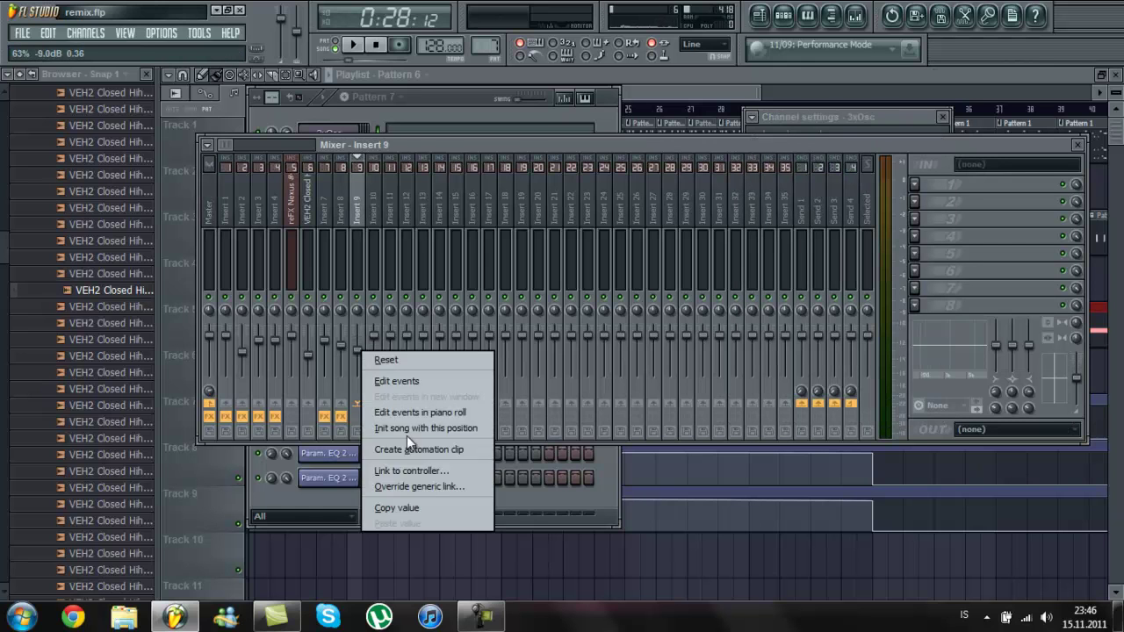
pyautogui.click(413, 469)
pyautogui.click(521, 318)
pyautogui.click(519, 376)
pyautogui.click(487, 363)
pyautogui.click(495, 406)
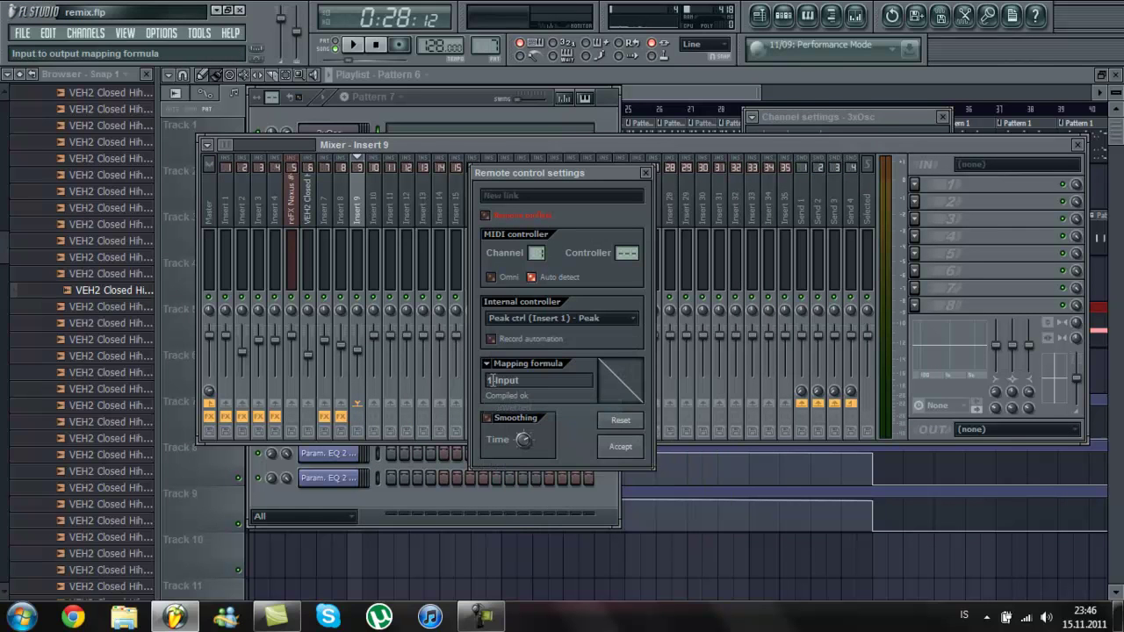
pyautogui.click(606, 439)
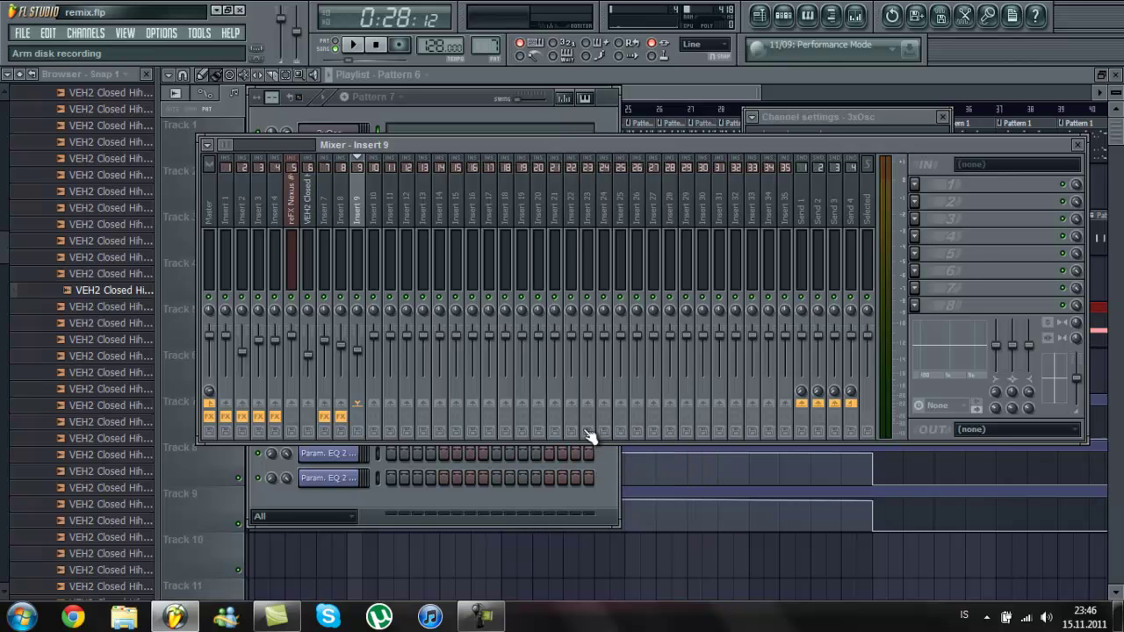
# Step: Start playback and create an automation clip for the 3xOsc channel volume
pyautogui.press('space')
pyautogui.click(466, 124)
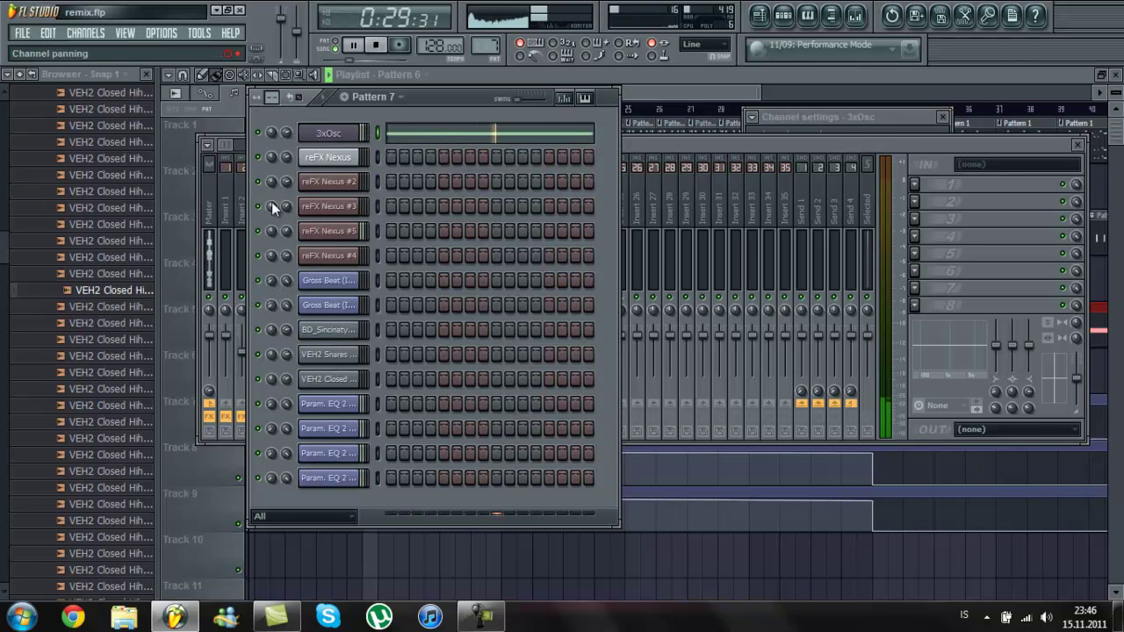
pyautogui.rightClick(286, 138)
pyautogui.click(323, 235)
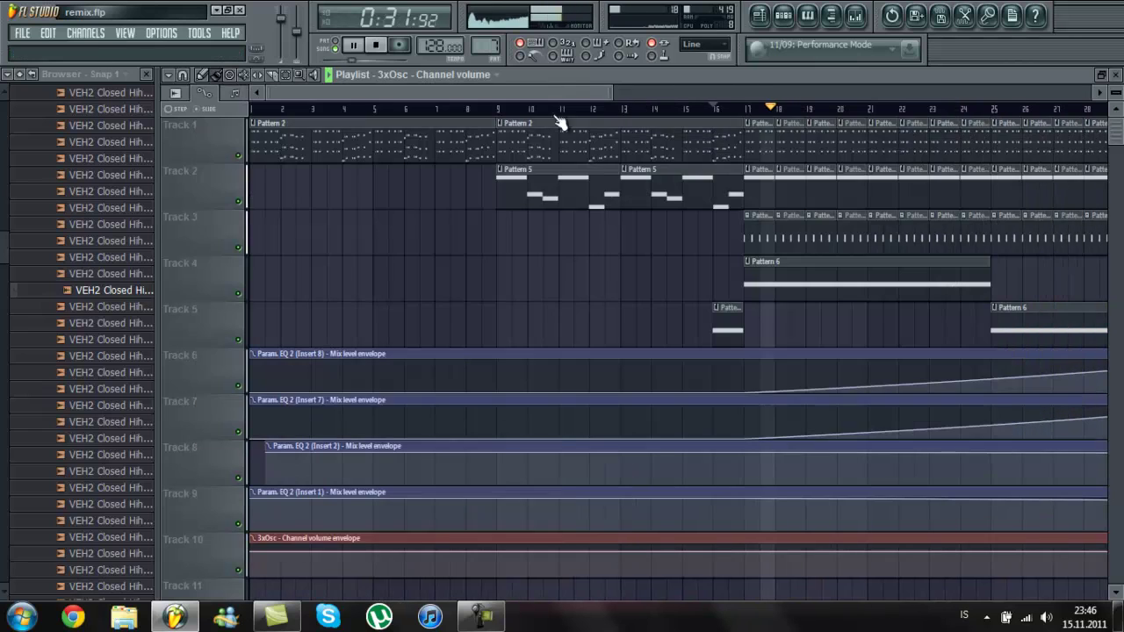
# Step: Lower the 3xOsc volume automation to the minimum at bar 16 and add a raised point at bar 17
pyautogui.scroll(-1, 572, 441)
pyautogui.moveTo(716, 516); pyautogui.dragTo(713, 530)
pyautogui.click(745, 519)
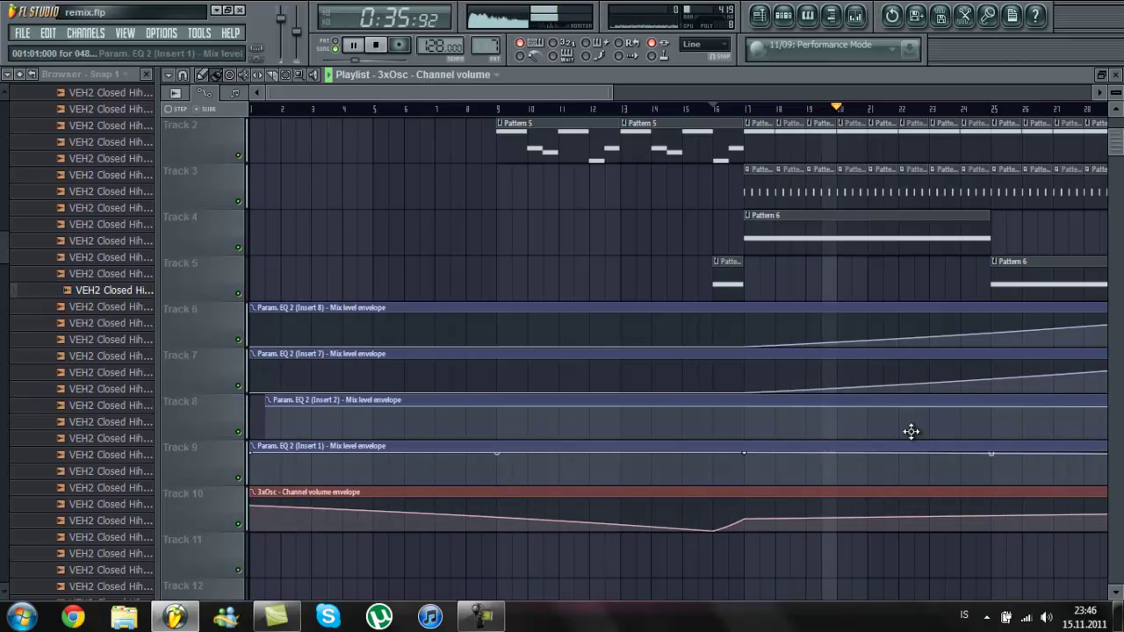
# Step: Shape the 3xOsc volume automation to dip to the minimum at bar 25, drop at bar 32 and rise again at bar 33
pyautogui.moveTo(610, 92); pyautogui.dragTo(673, 92)
pyautogui.moveTo(835, 535); pyautogui.dragTo(867, 532)
pyautogui.moveTo(1096, 525); pyautogui.dragTo(1087, 515)
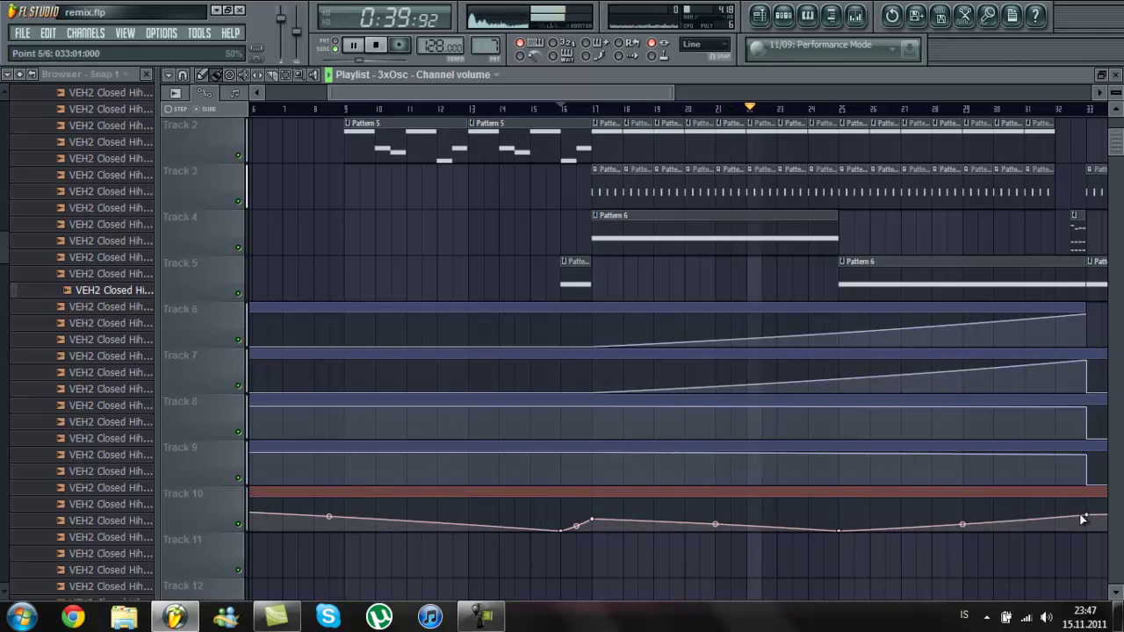
pyautogui.moveTo(616, 94); pyautogui.dragTo(699, 94)
pyautogui.click(846, 517)
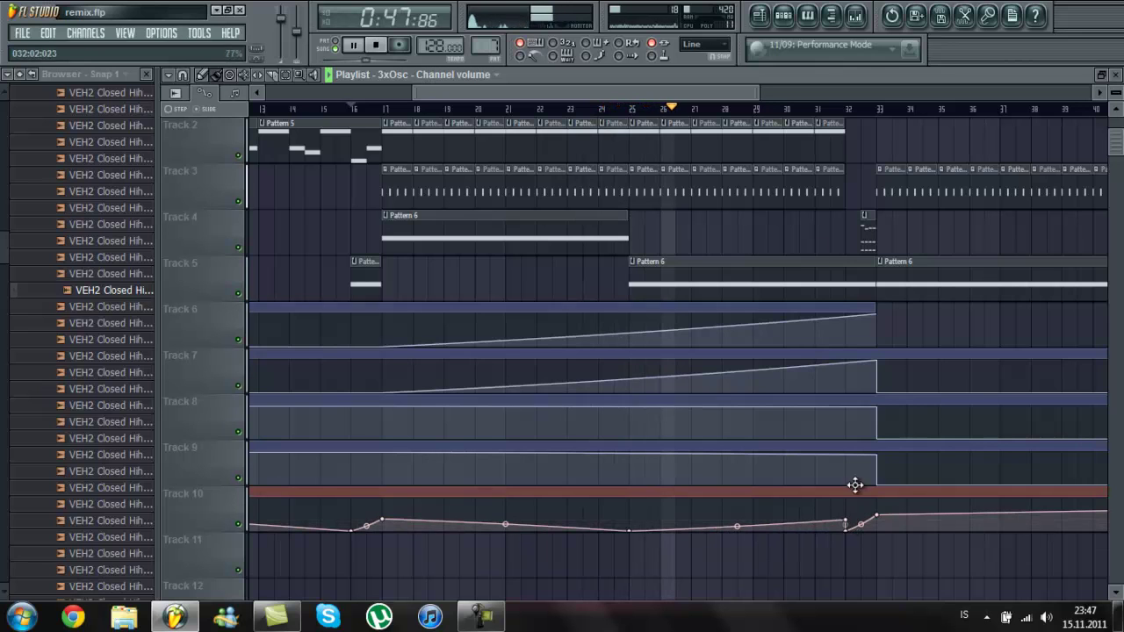
# Step: Add a BD_Sincinaty kick on step 15 of Pattern 8, place the pattern on Track 5 at bar 24 and play from there
pyautogui.scroll(1, 805, 171)
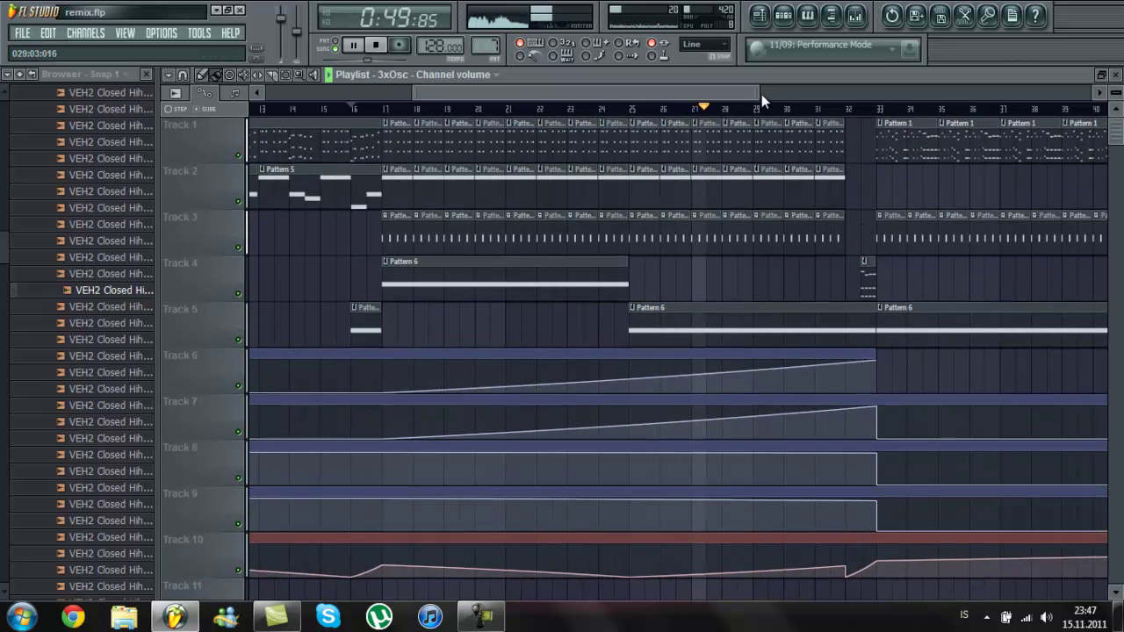
pyautogui.scroll(-3, 755, 97)
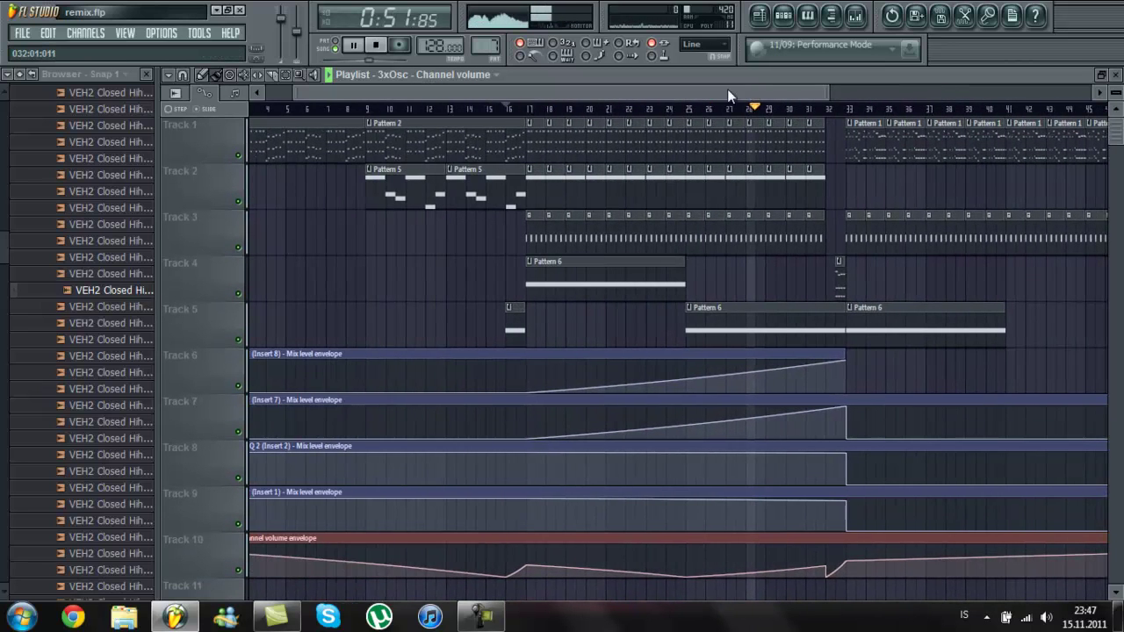
pyautogui.click(677, 106)
pyautogui.click(784, 16)
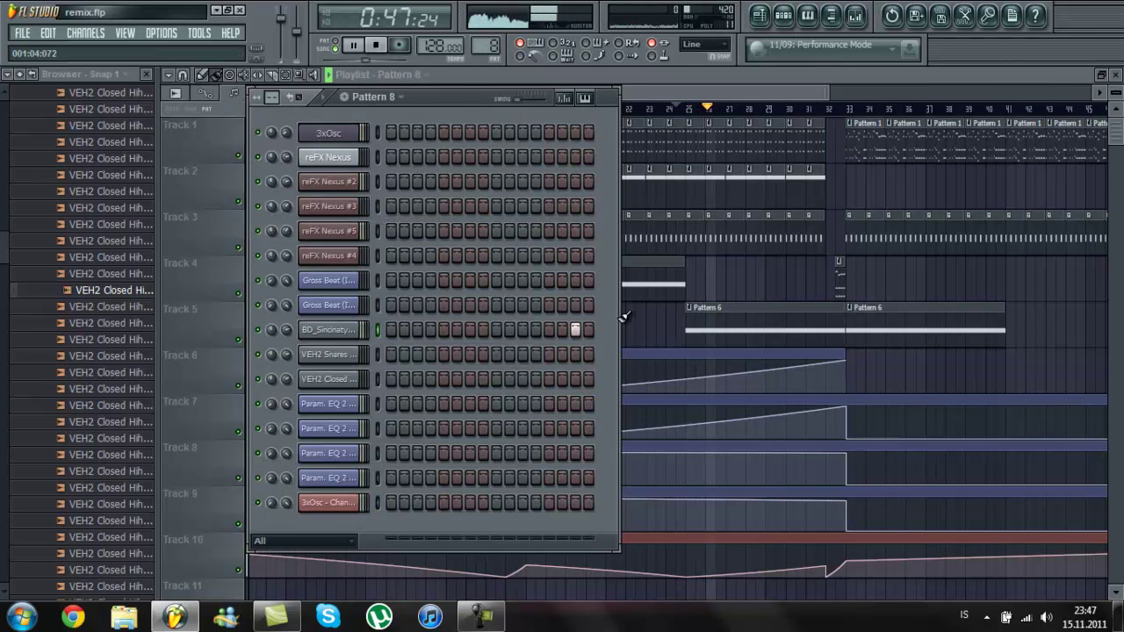
pyautogui.click(672, 312)
pyautogui.click(673, 112)
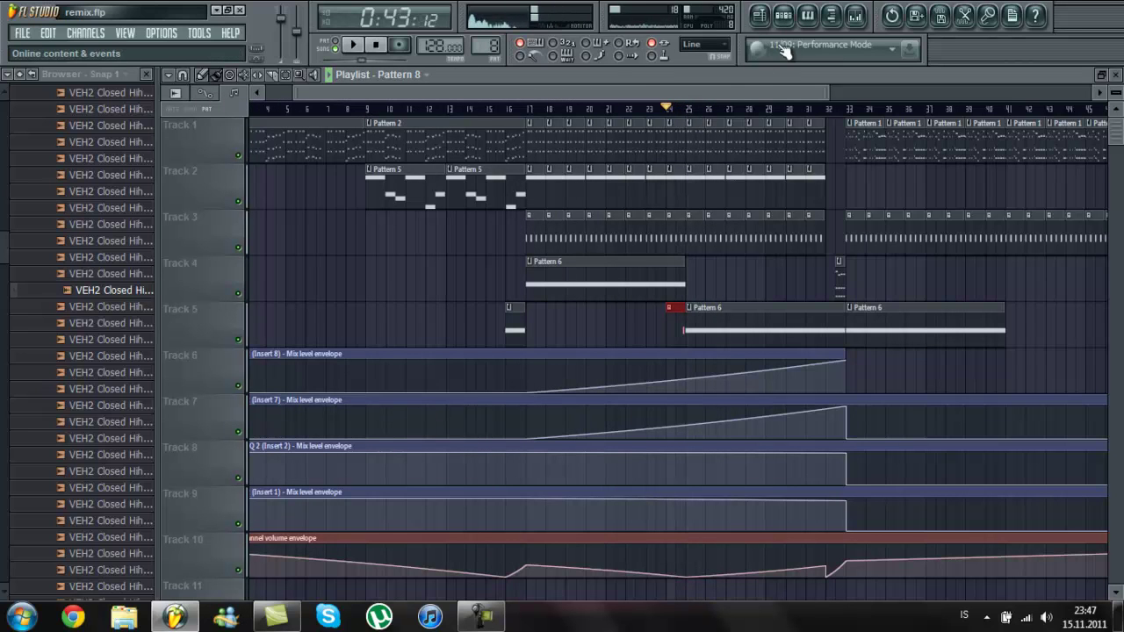
pyautogui.press('space')
# Step: Switch to Pattern 9 and open the reFX Nexus #3 channel's piano roll after viewing the presets of Nexus #2 and #3
pyautogui.click(784, 16)
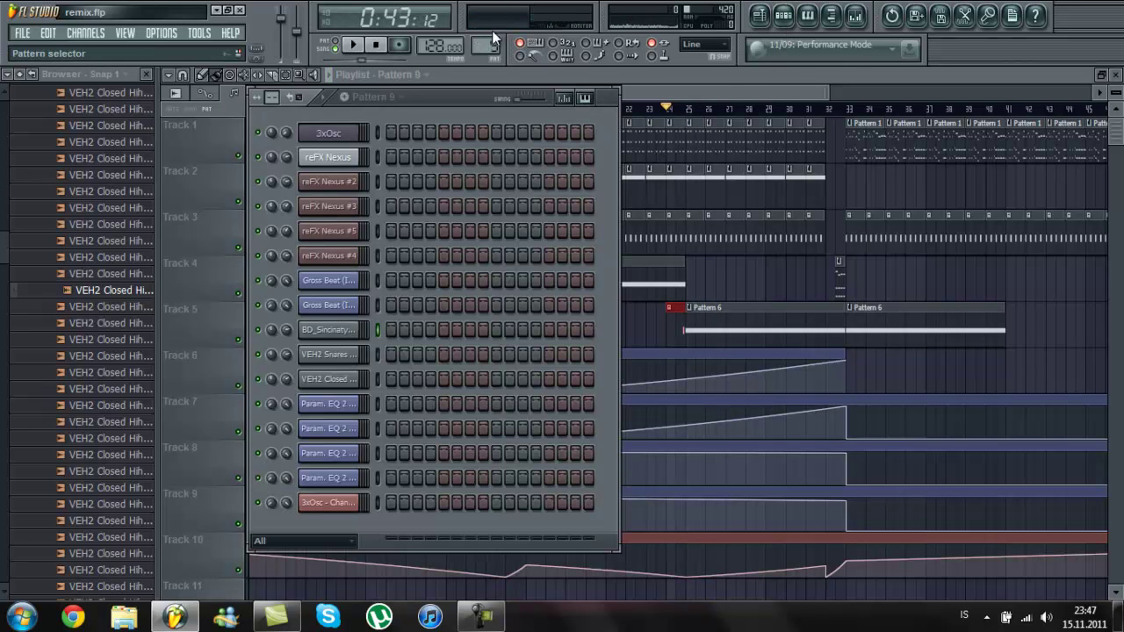
pyautogui.rightClick(363, 138)
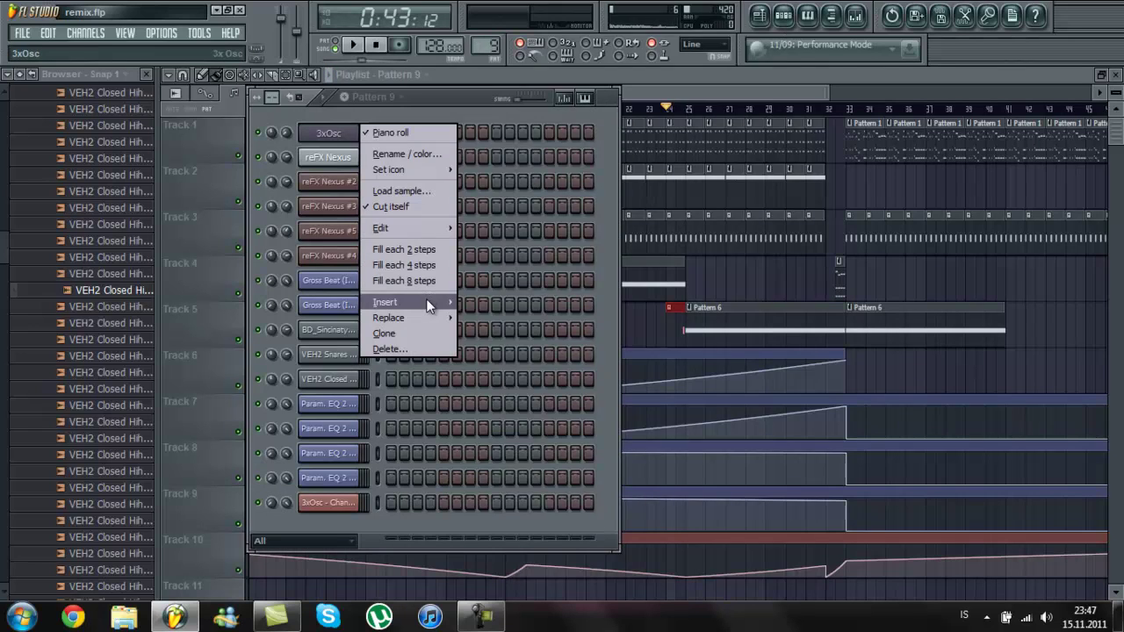
pyautogui.moveTo(426, 299)
pyautogui.click(312, 178)
pyautogui.click(347, 185)
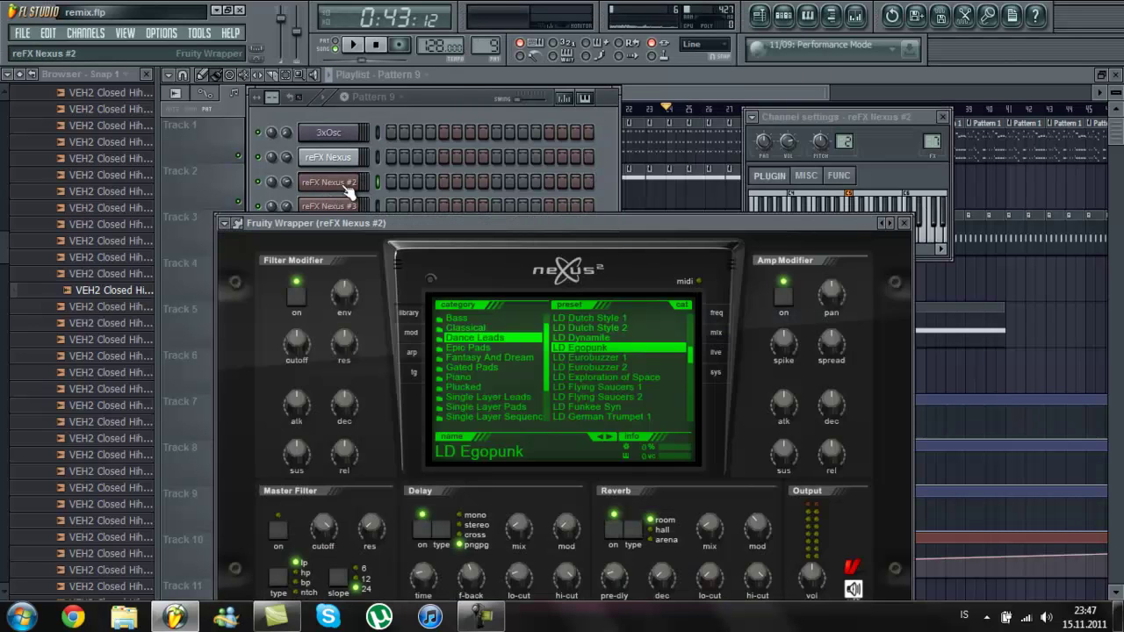
pyautogui.click(350, 188)
pyautogui.click(340, 205)
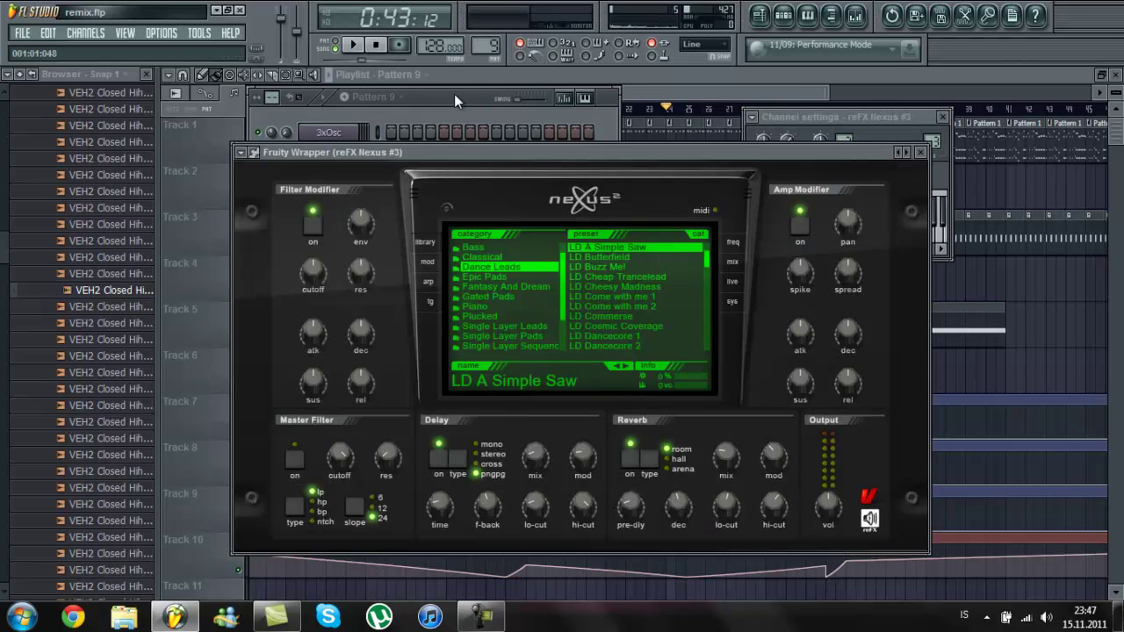
pyautogui.click(454, 94)
pyautogui.rightClick(365, 195)
pyautogui.click(376, 209)
# Step: Fill bar 1 of the reFX Nexus #3 piano roll with eight short, evenly spaced C5 notes
pyautogui.click(200, 360)
pyautogui.click(211, 356)
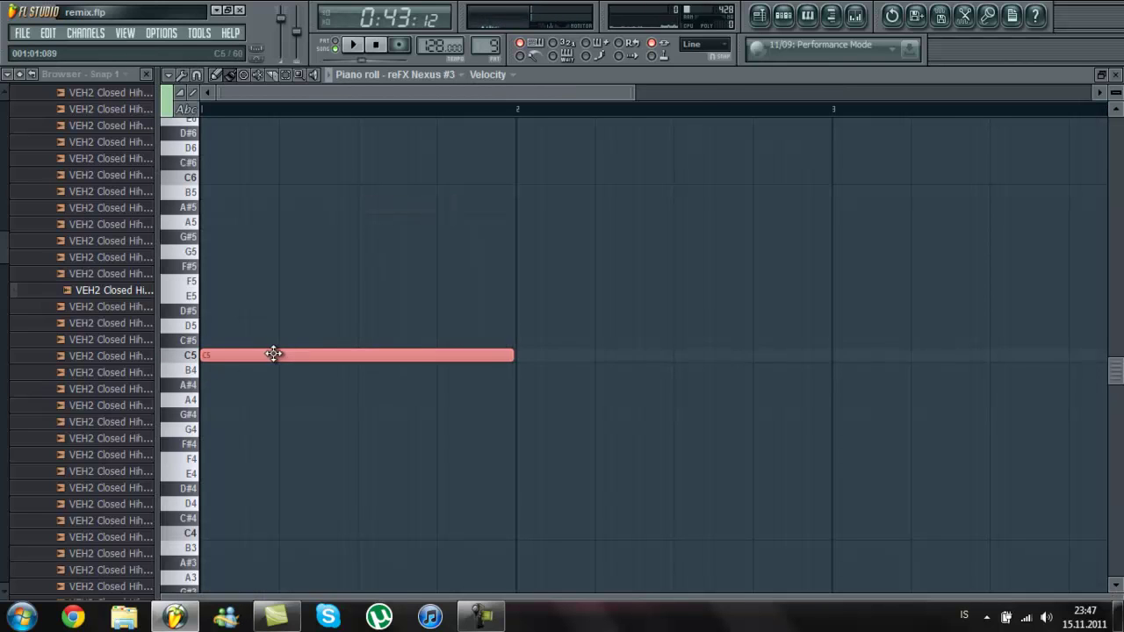
pyautogui.moveTo(512, 351); pyautogui.dragTo(250, 374)
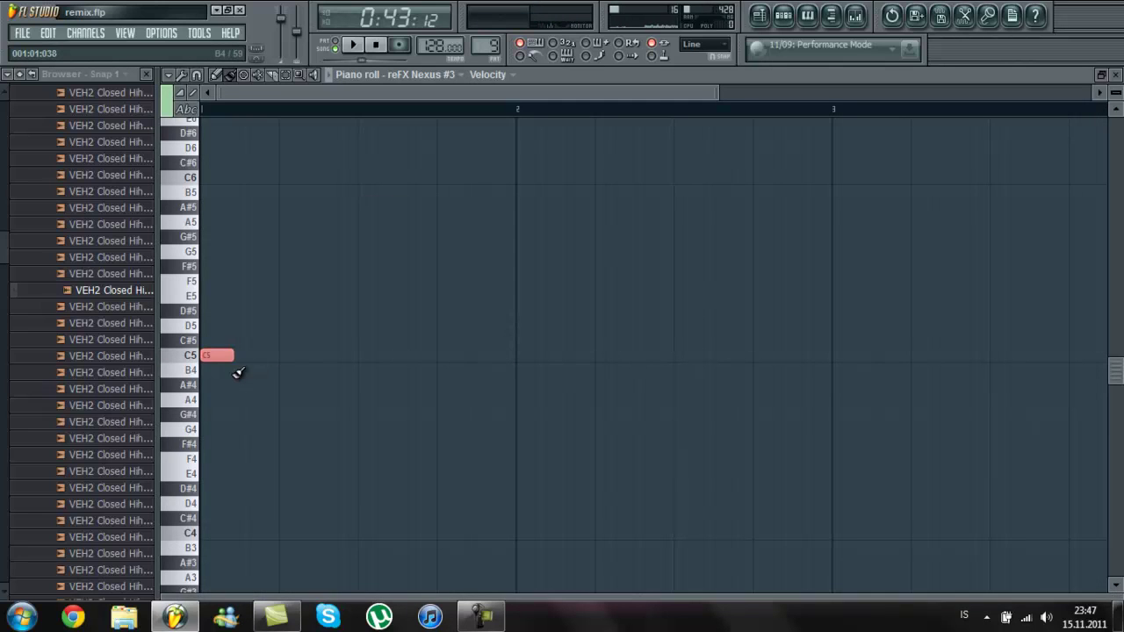
pyautogui.click(249, 354)
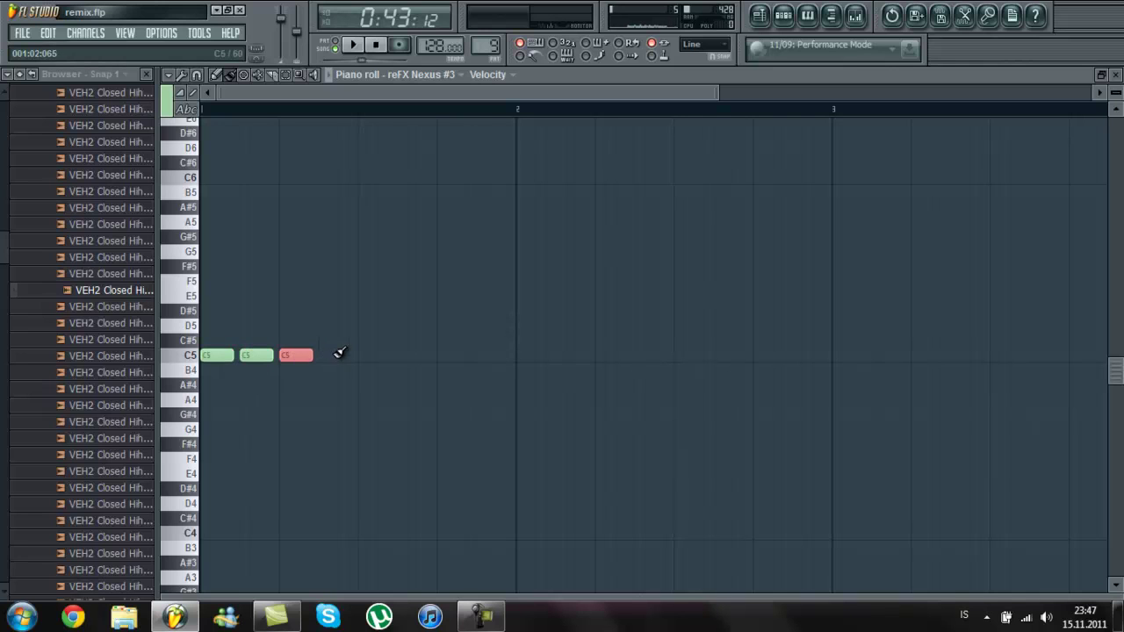
pyautogui.press('space')
pyautogui.click(367, 354)
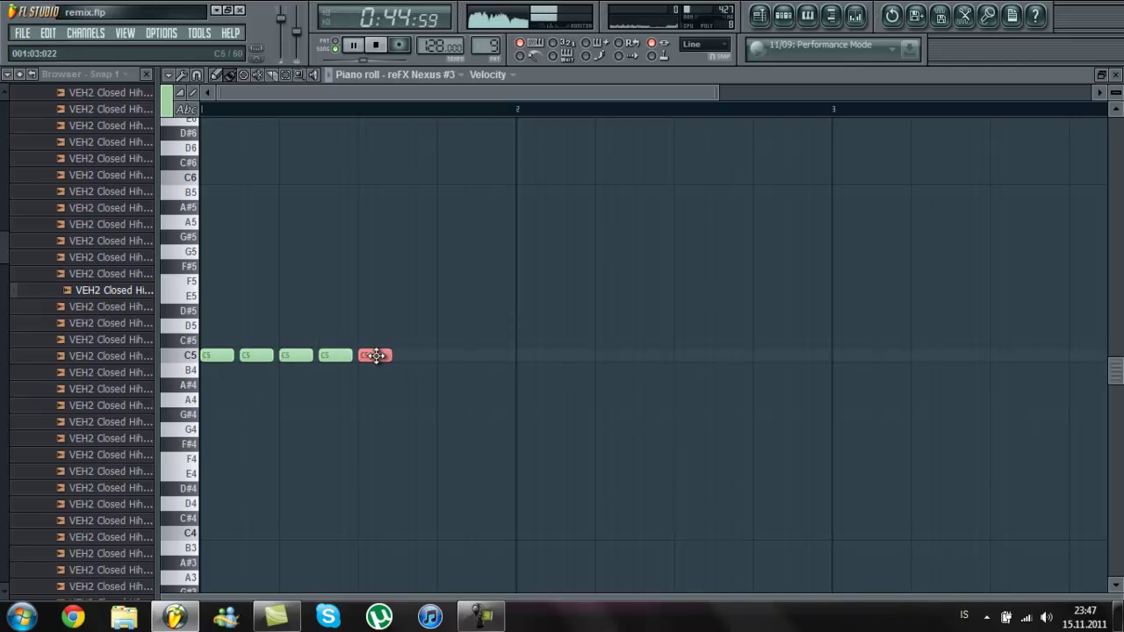
pyautogui.click(402, 354)
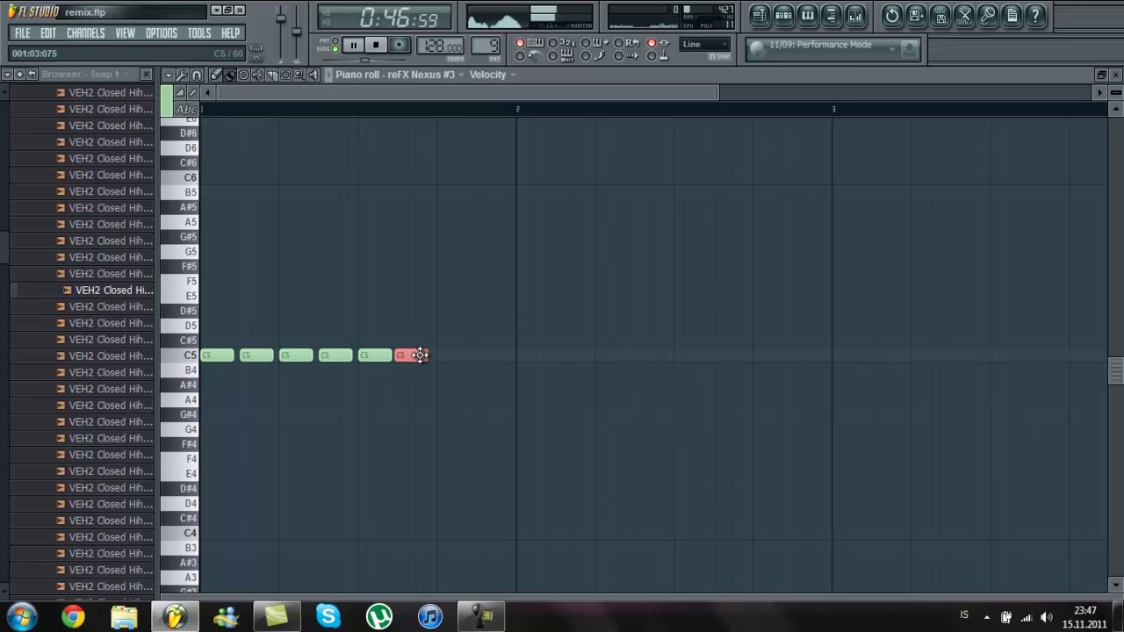
pyautogui.moveTo(448, 356); pyautogui.dragTo(441, 356)
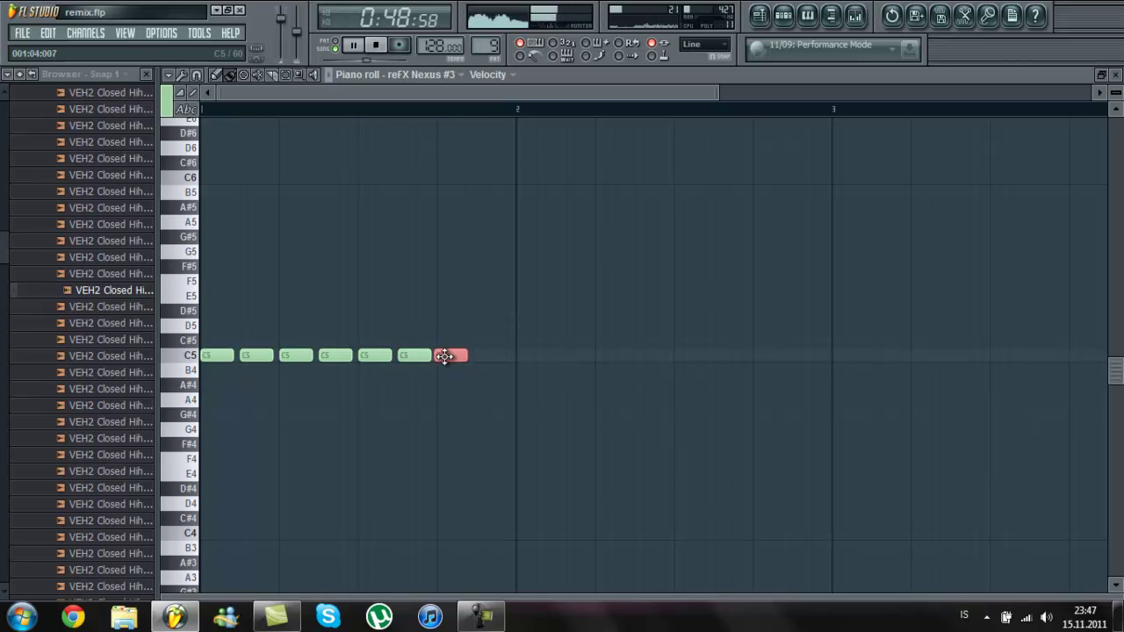
pyautogui.click(485, 353)
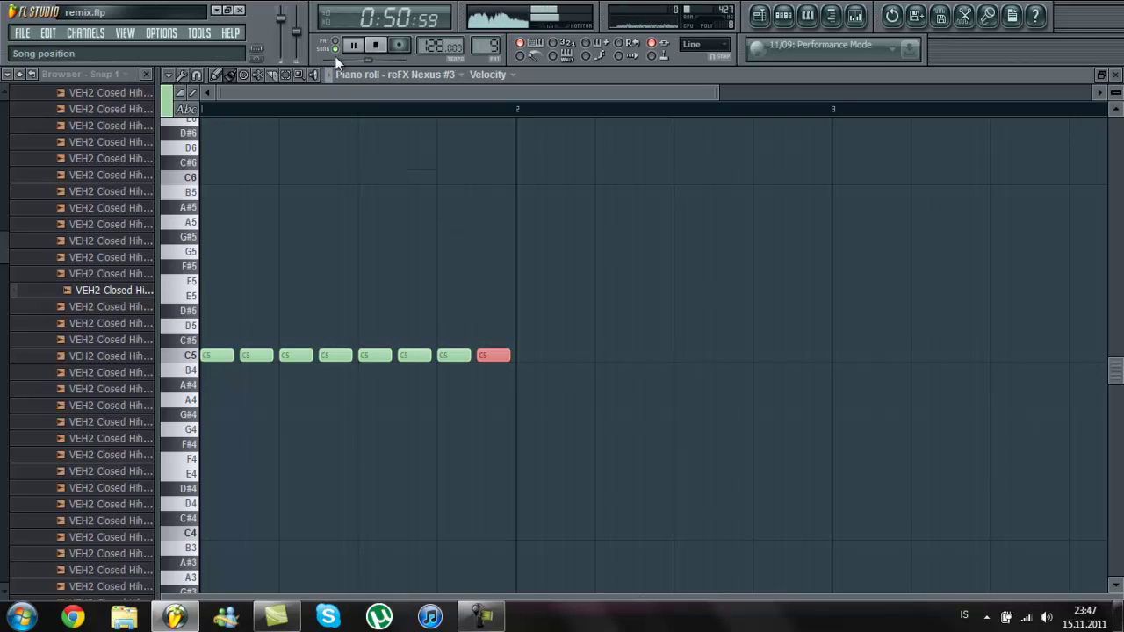
pyautogui.press('space')
# Step: Duplicate the C5 notes repeatedly until the row runs through the end of bar 8
pyautogui.moveTo(541, 409); pyautogui.dragTo(201, 275)
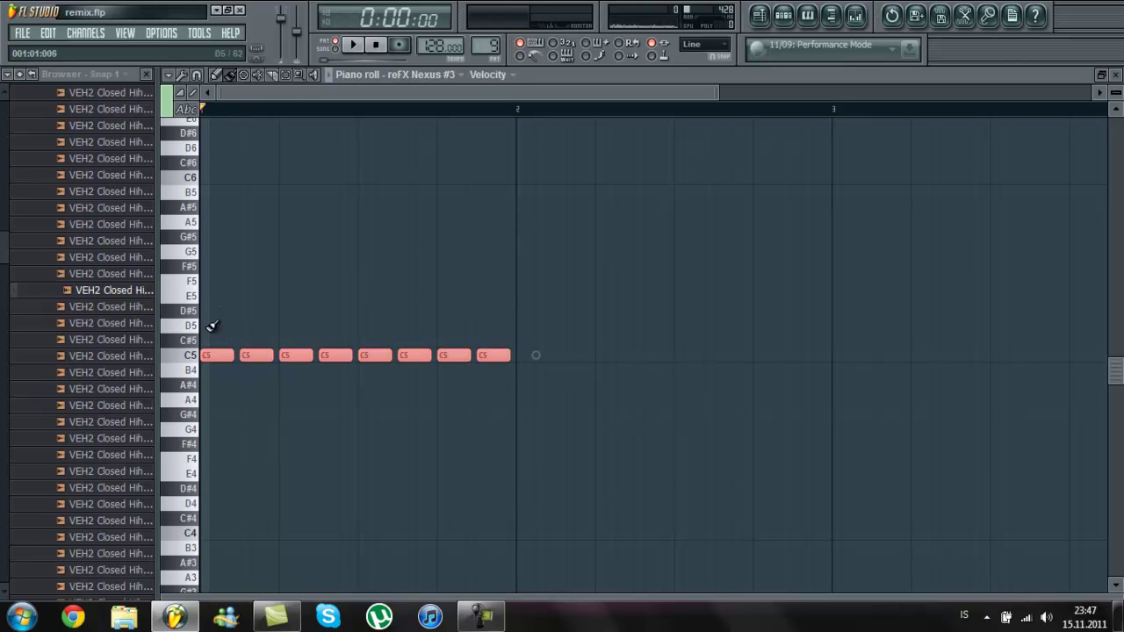
pyautogui.moveTo(222, 352); pyautogui.dragTo(532, 354)
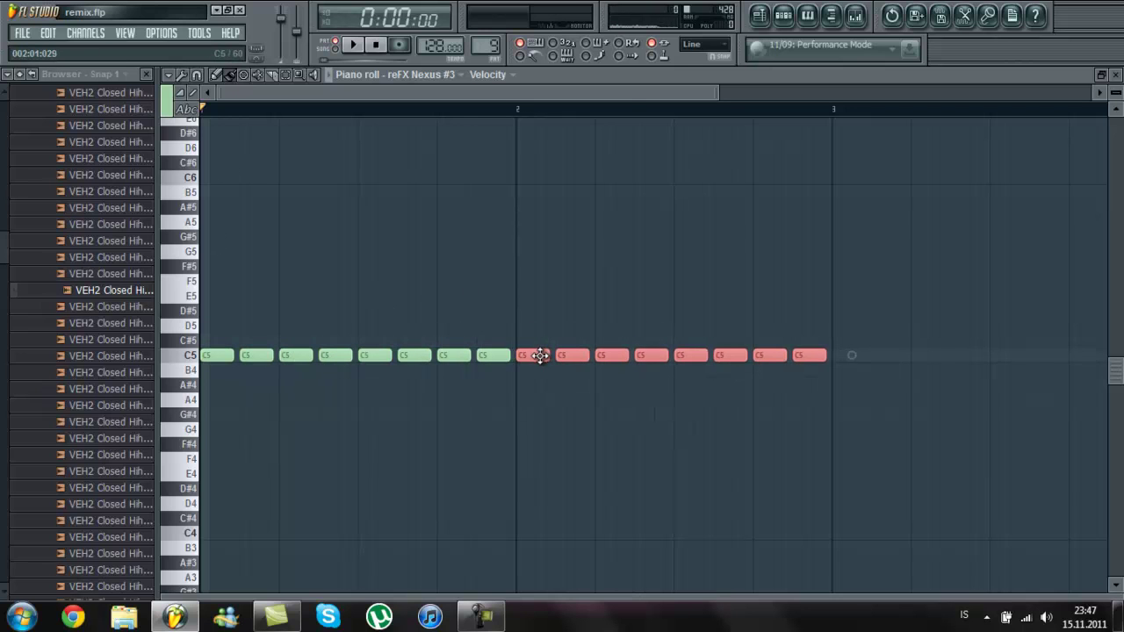
pyautogui.press('space')
pyautogui.press('space')
pyautogui.moveTo(839, 418); pyautogui.dragTo(93, 251)
pyautogui.moveTo(638, 91); pyautogui.dragTo(1092, 91)
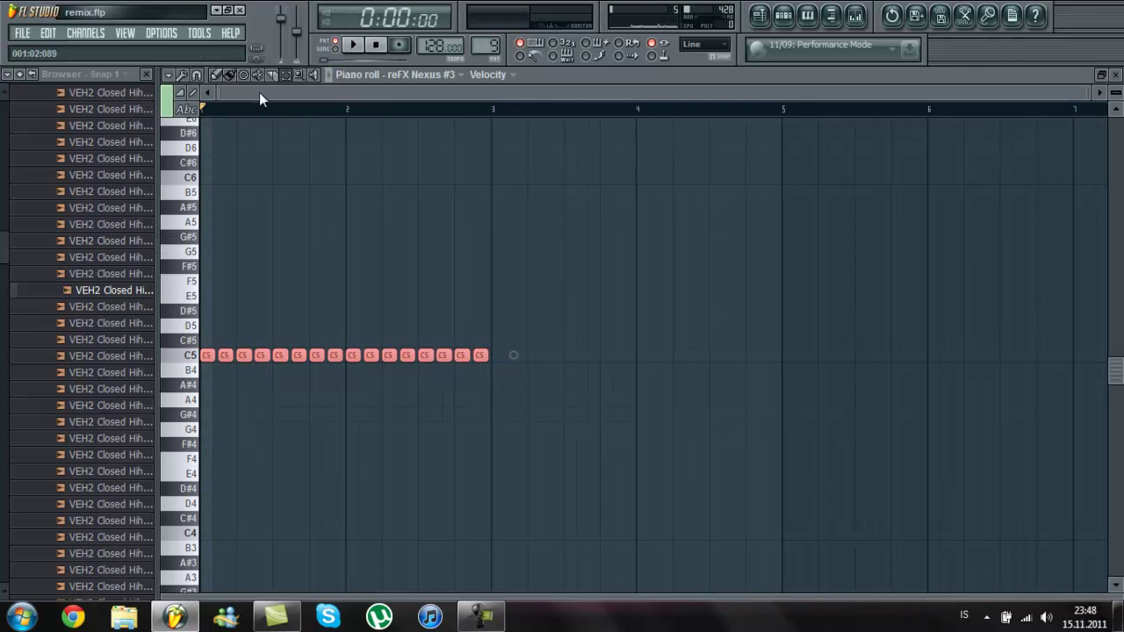
pyautogui.moveTo(238, 350); pyautogui.dragTo(534, 355)
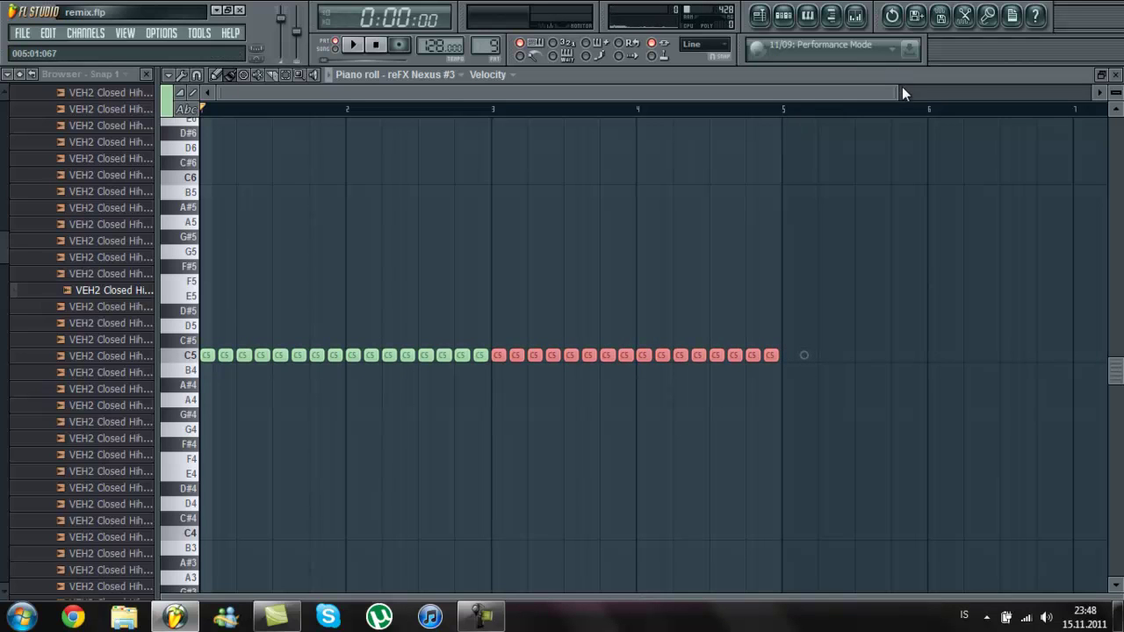
pyautogui.moveTo(897, 92); pyautogui.dragTo(503, 92)
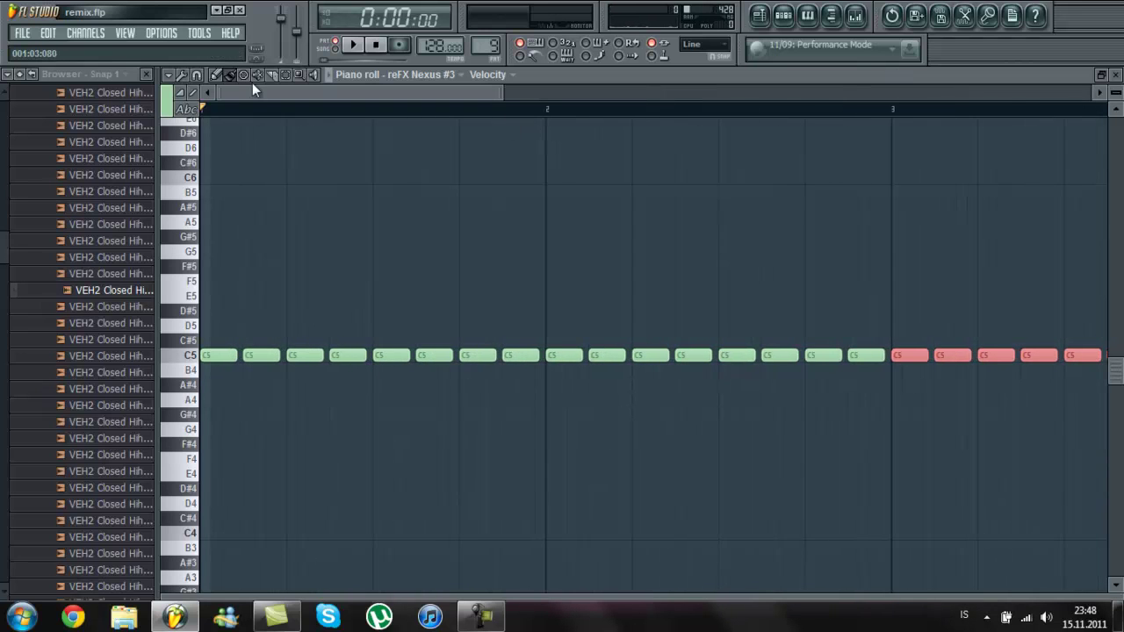
pyautogui.doubleClick(185, 355)
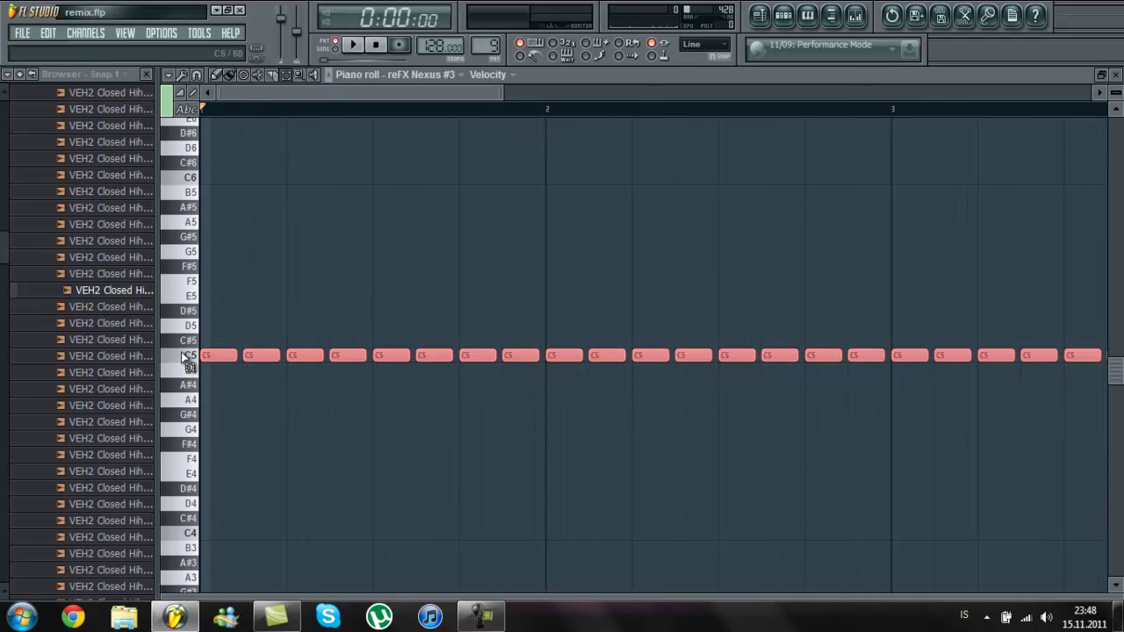
pyautogui.moveTo(338, 92); pyautogui.dragTo(425, 95)
pyautogui.click(466, 230)
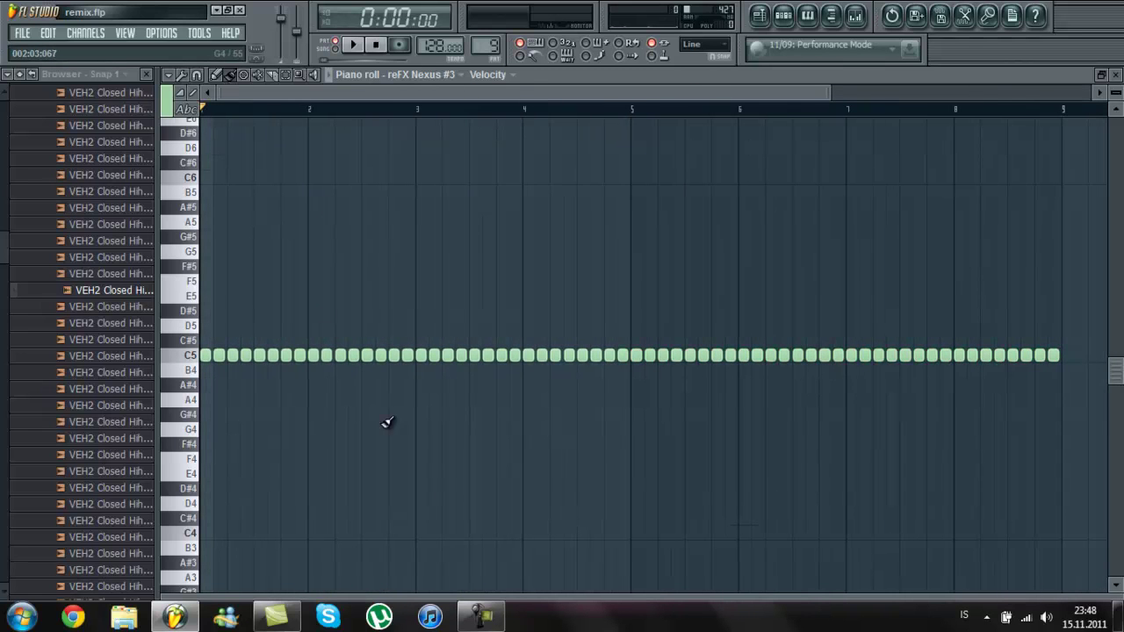
# Step: Draw a fine pitch ramp rising from zero across all eight bars of C5 notes and play the pattern
pyautogui.moveTo(542, 594); pyautogui.dragTo(516, 358)
pyautogui.click(182, 414)
pyautogui.click(220, 504)
pyautogui.moveTo(208, 482)
pyautogui.mouseDown()
pyautogui.moveTo(1078, 406)
pyautogui.moveTo(897, 426)
pyautogui.mouseUp()
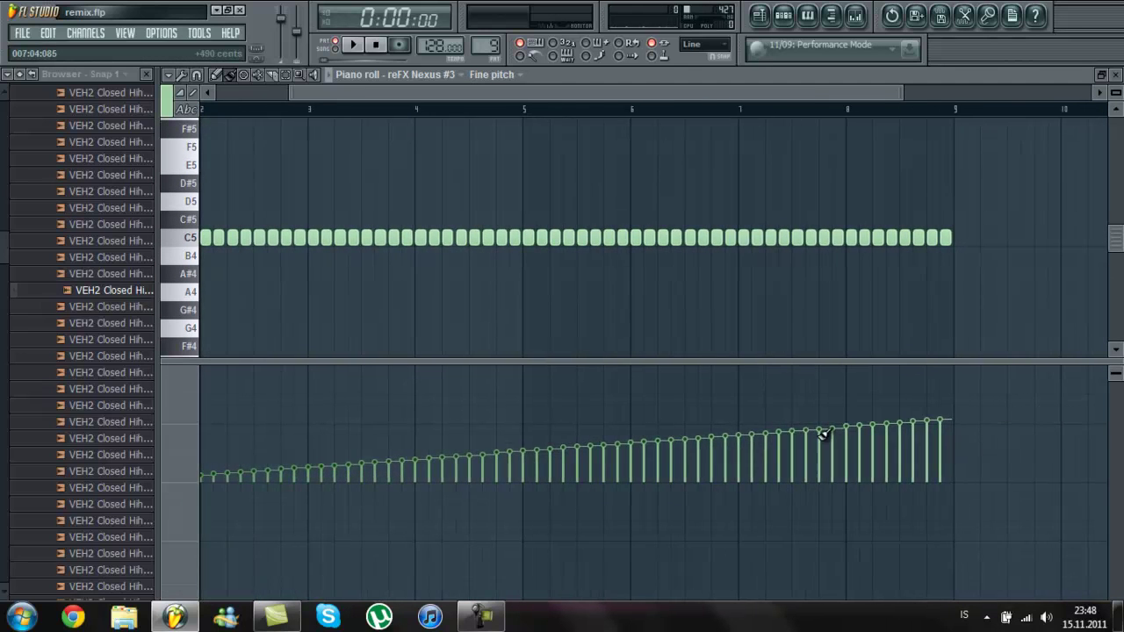
pyautogui.press('space')
# Step: Move the Insert 8 EQ mix level clip from Track 6 to Track 11 and place Pattern 9 on Track 6 at bar 25
pyautogui.click(759, 15)
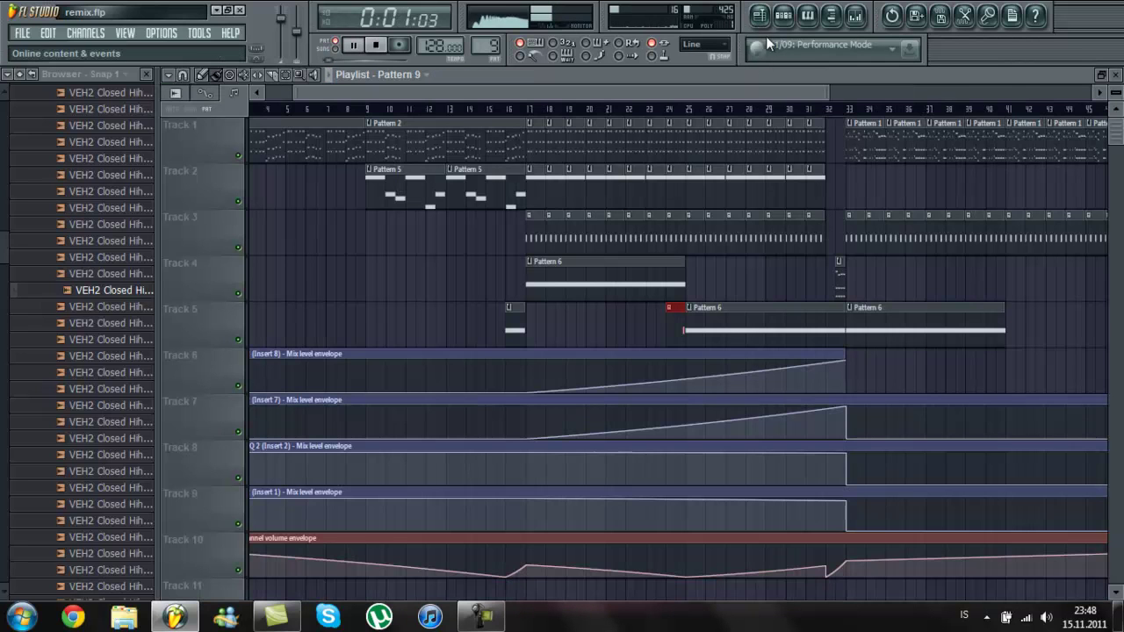
pyautogui.scroll(-2, 686, 367)
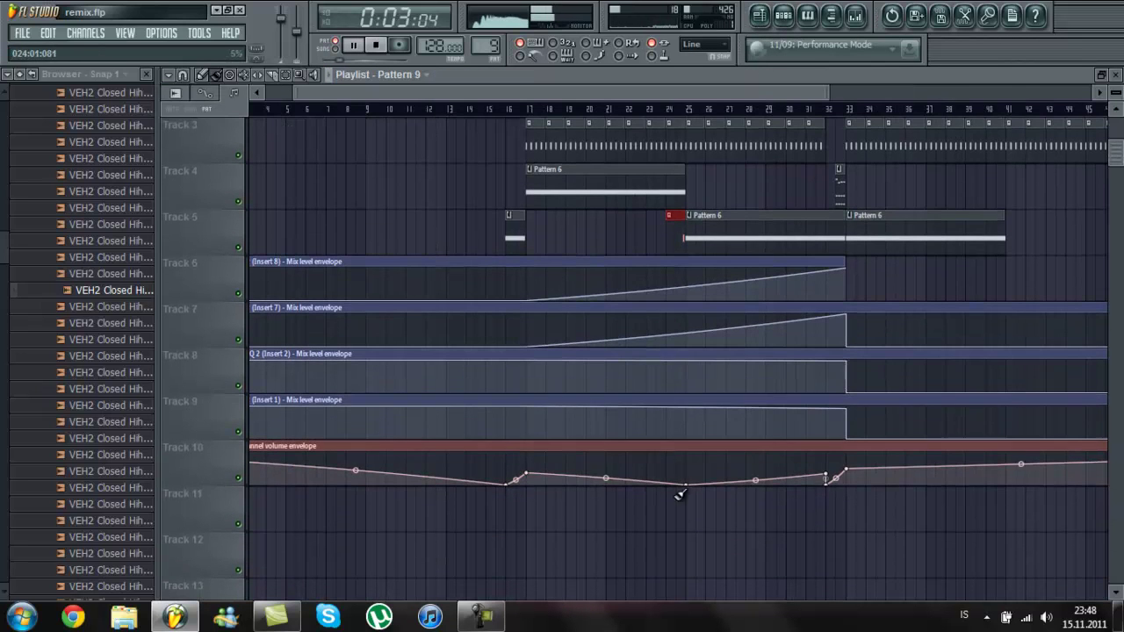
pyautogui.moveTo(617, 260); pyautogui.dragTo(602, 506)
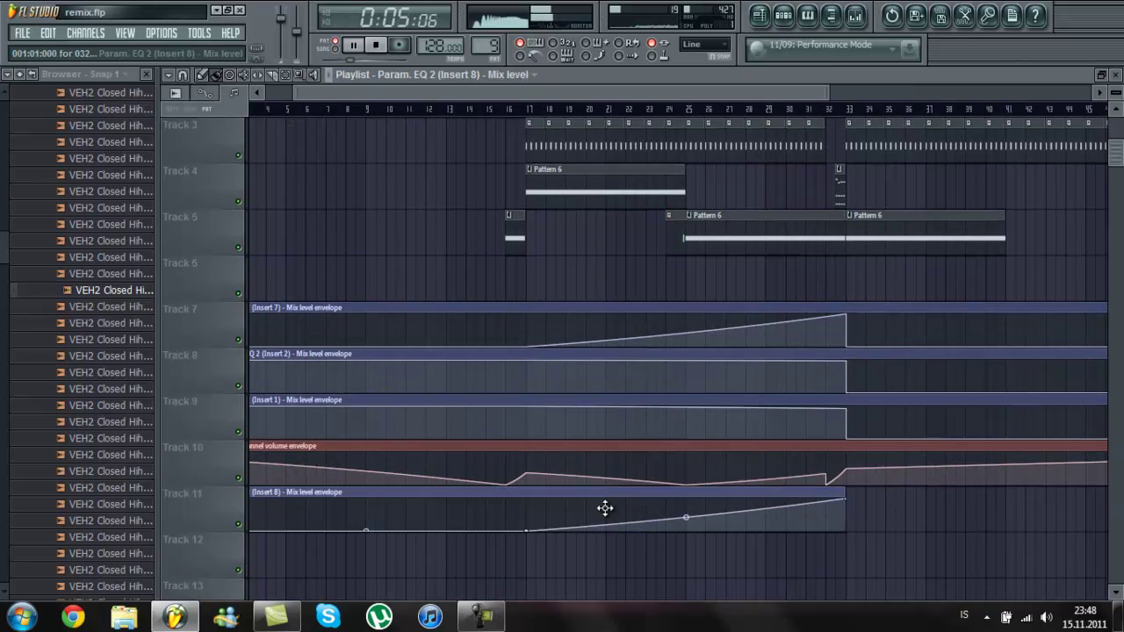
pyautogui.scroll(3, 495, 50)
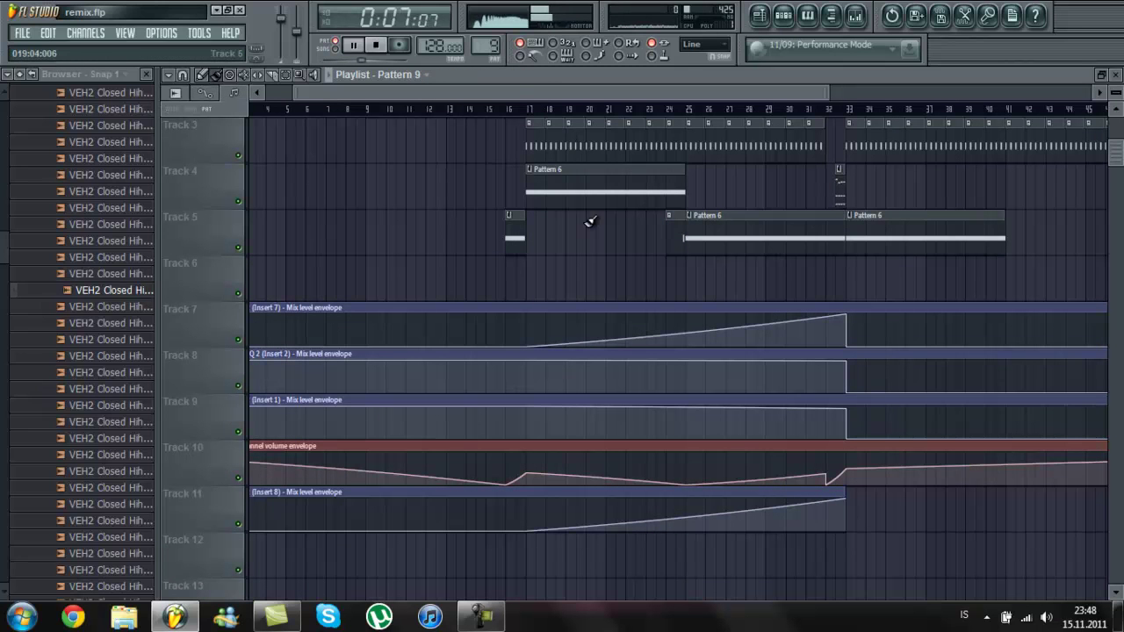
pyautogui.click(695, 276)
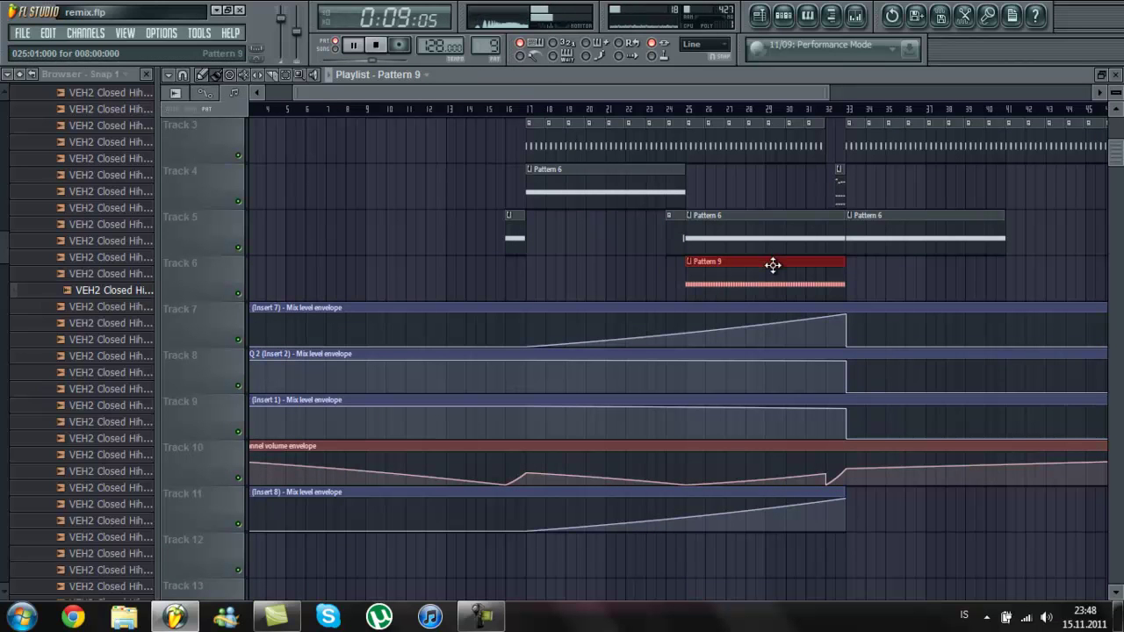
# Step: Play the song from around bar 24 and check the Insert 3 effects and the mixer levels
pyautogui.moveTo(824, 95); pyautogui.dragTo(703, 85)
pyautogui.moveTo(848, 104); pyautogui.dragTo(797, 91)
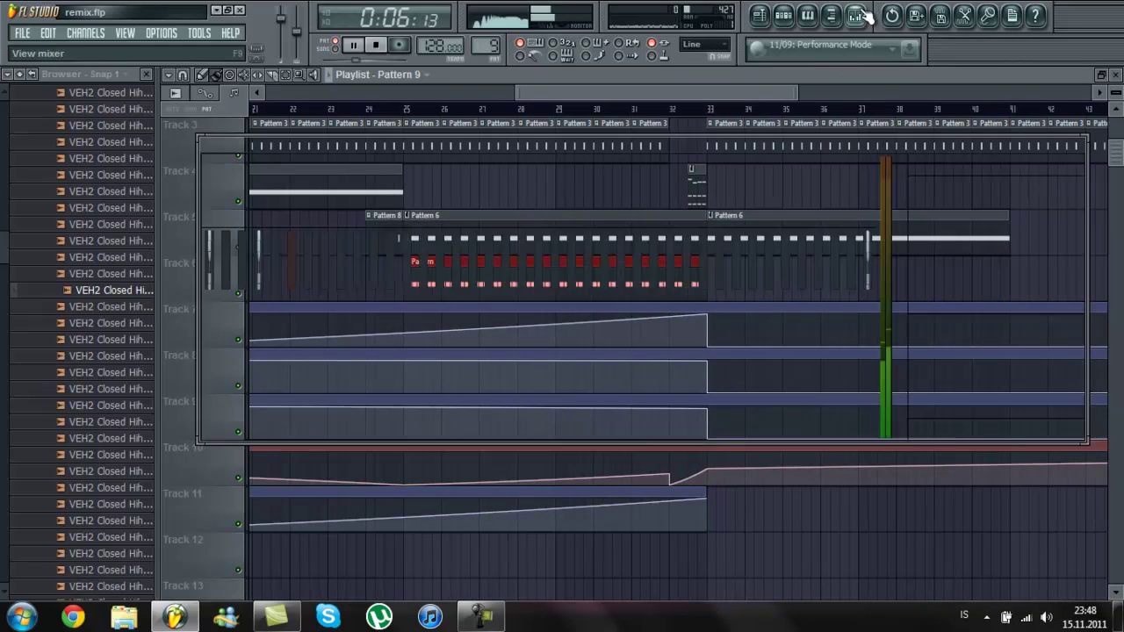
pyautogui.press('F9')
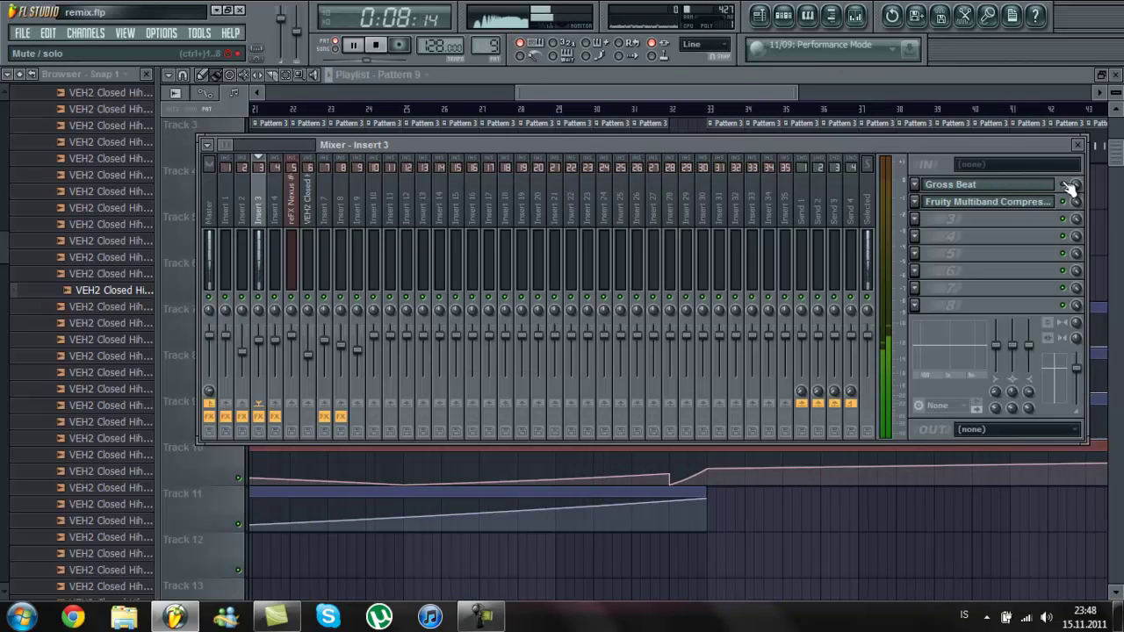
pyautogui.press('F9')
pyautogui.scroll(2, 464, 167)
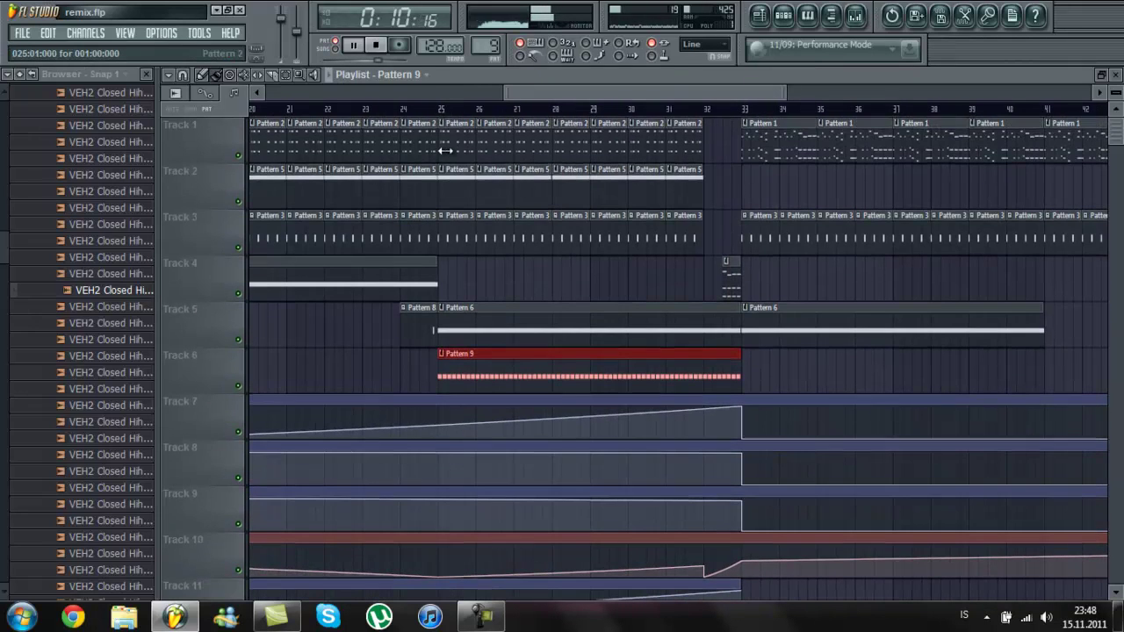
pyautogui.click(409, 114)
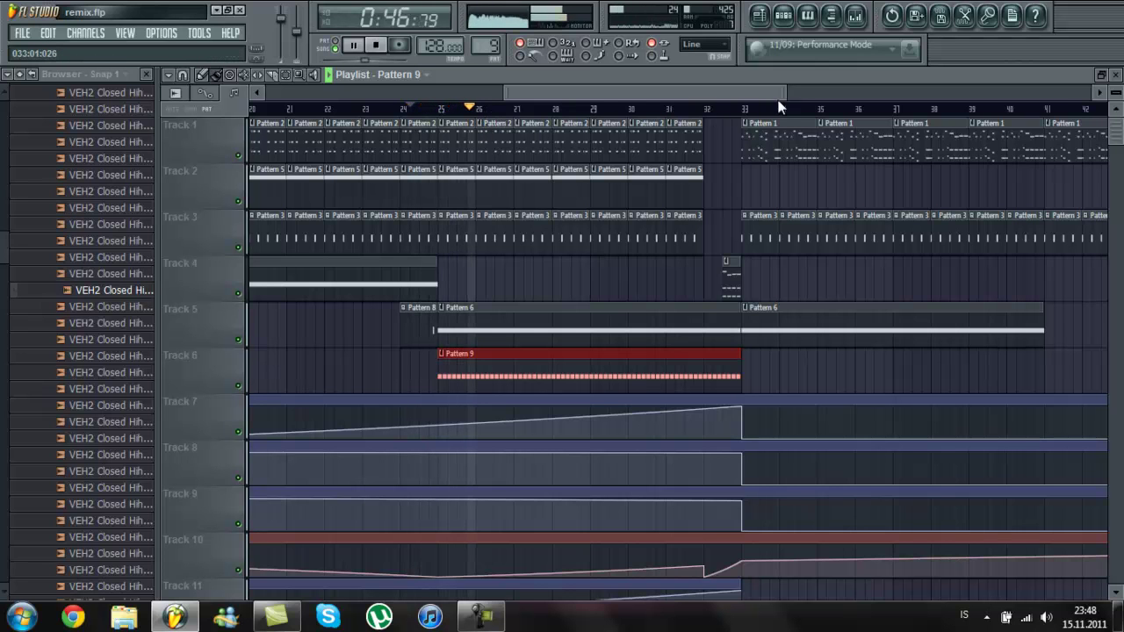
pyautogui.moveTo(785, 93); pyautogui.dragTo(840, 95)
pyautogui.press('space')
pyautogui.press('space')
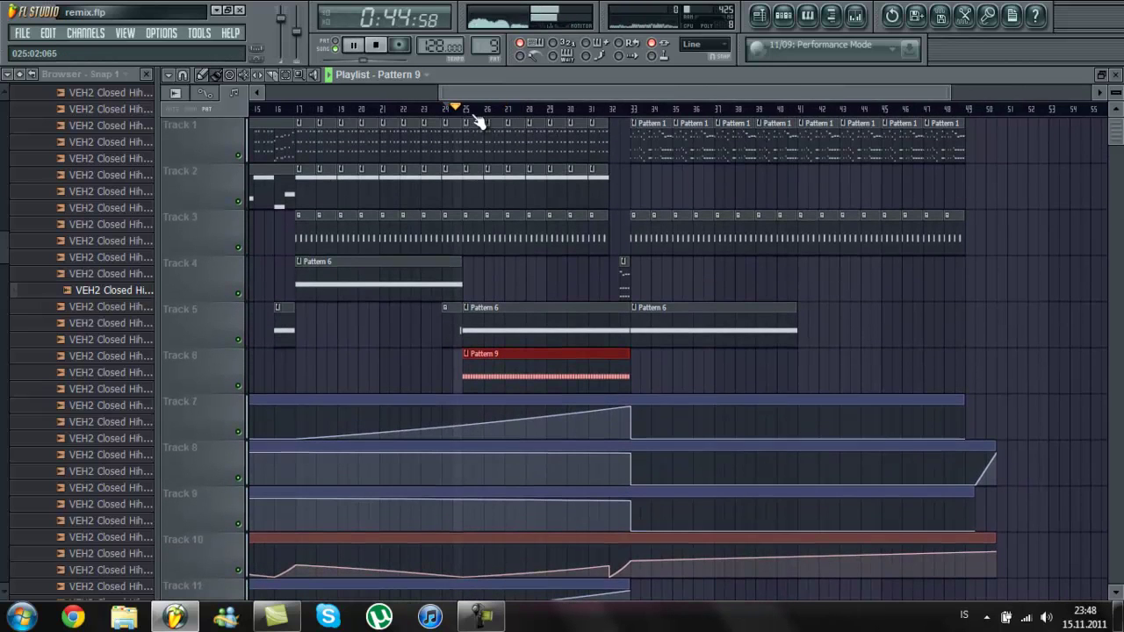
pyautogui.hscroll(-5, 418, 87)
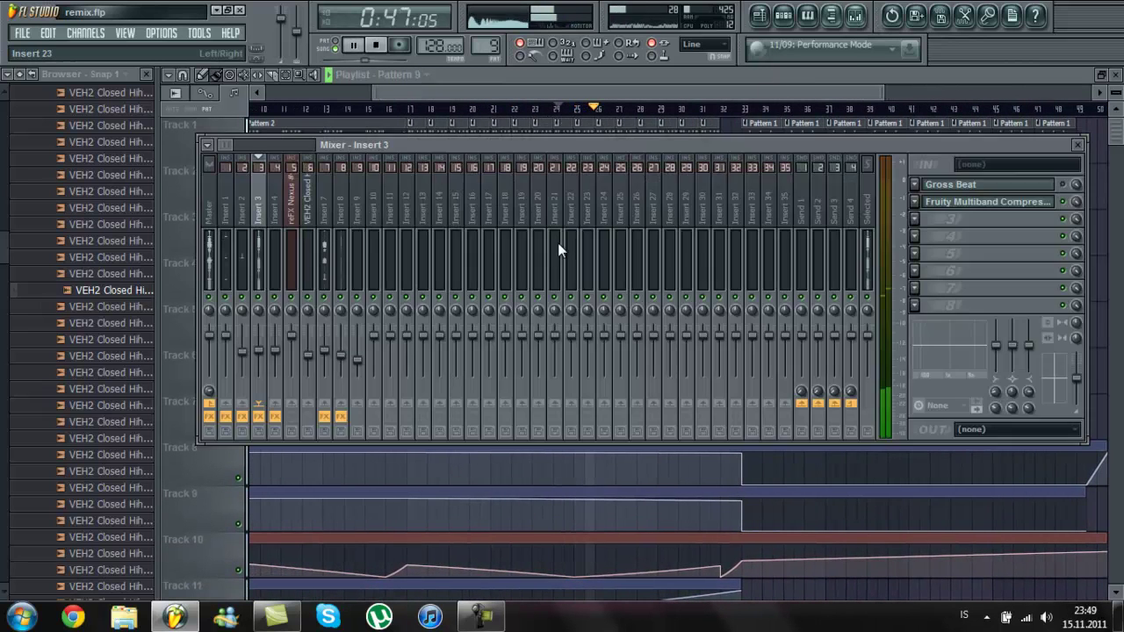
pyautogui.click(855, 15)
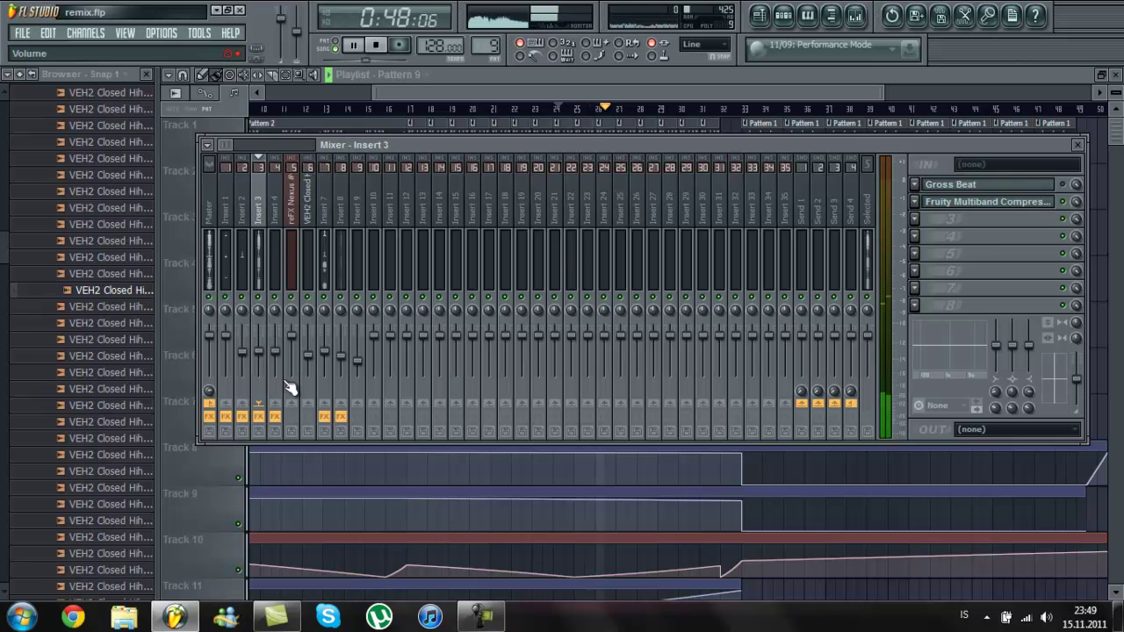
pyautogui.press('space')
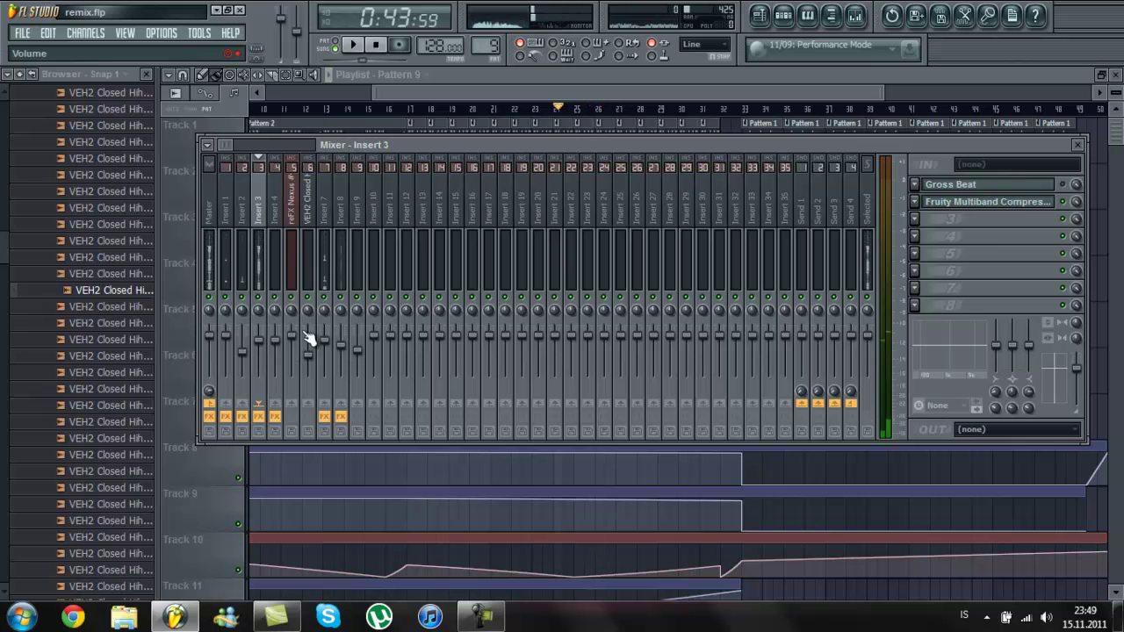
# Step: Create a channel volume automation clip for reFX Nexus #2 that drops at bar 25 and declines to a low point at bar 33
pyautogui.click(783, 14)
pyautogui.rightClick(286, 182)
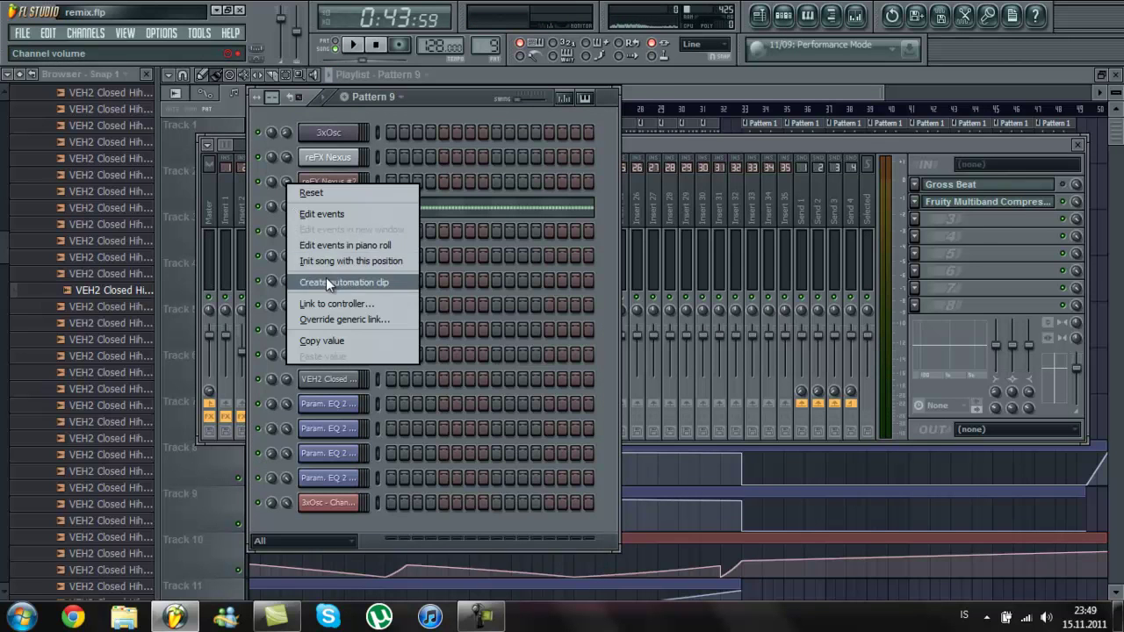
pyautogui.click(326, 277)
pyautogui.hscroll(4, 632, 90)
pyautogui.scroll(-3, 655, 381)
pyautogui.press('space')
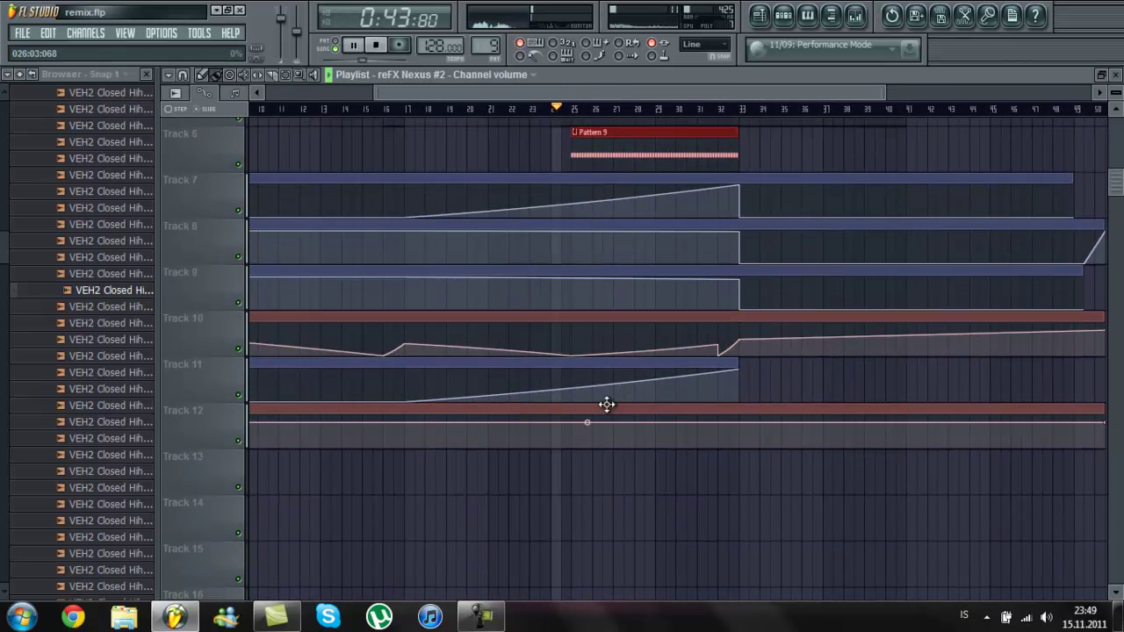
pyautogui.moveTo(577, 427); pyautogui.dragTo(616, 429)
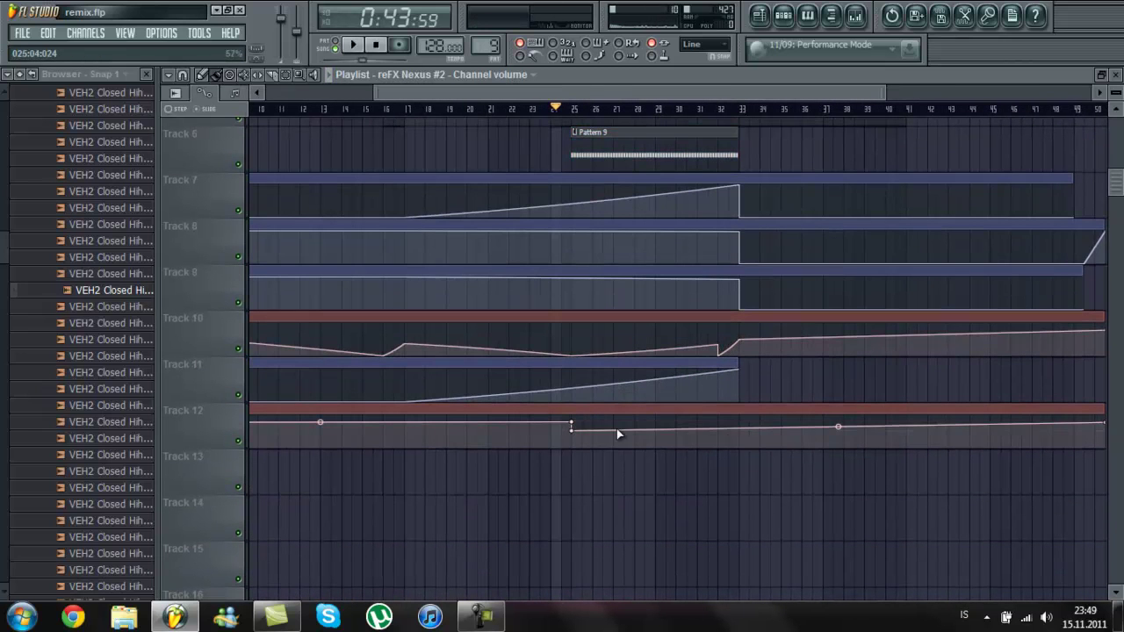
pyautogui.rightClick(738, 442)
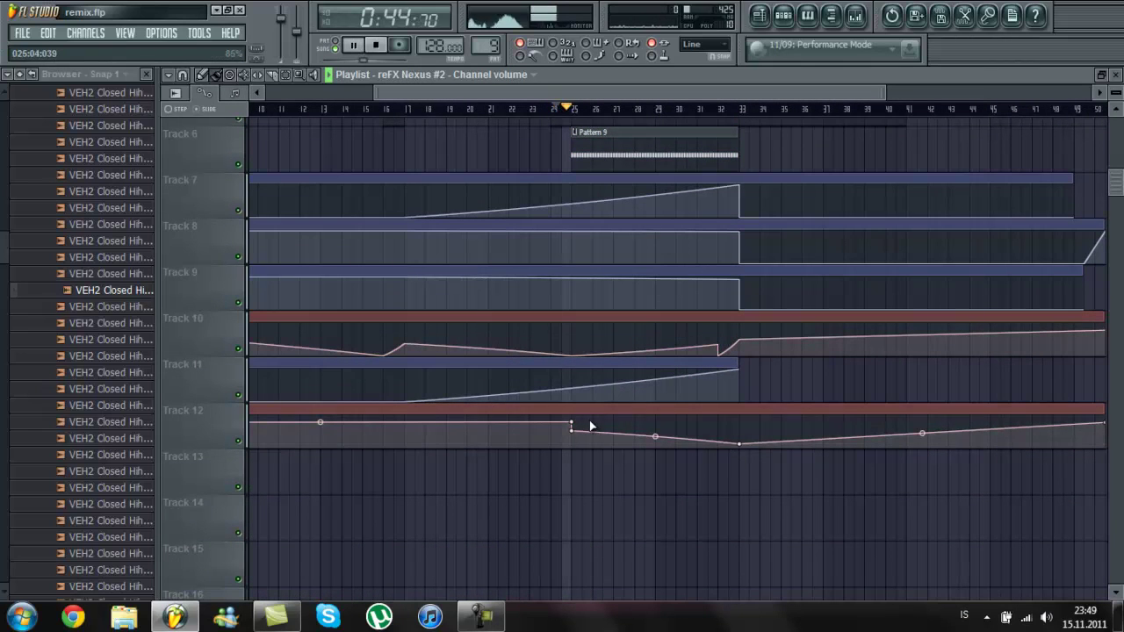
# Step: Play the build-up and shorten the Pattern 9 clip on Track 6 to end halfway through bar 32
pyautogui.scroll(5, 596, 421)
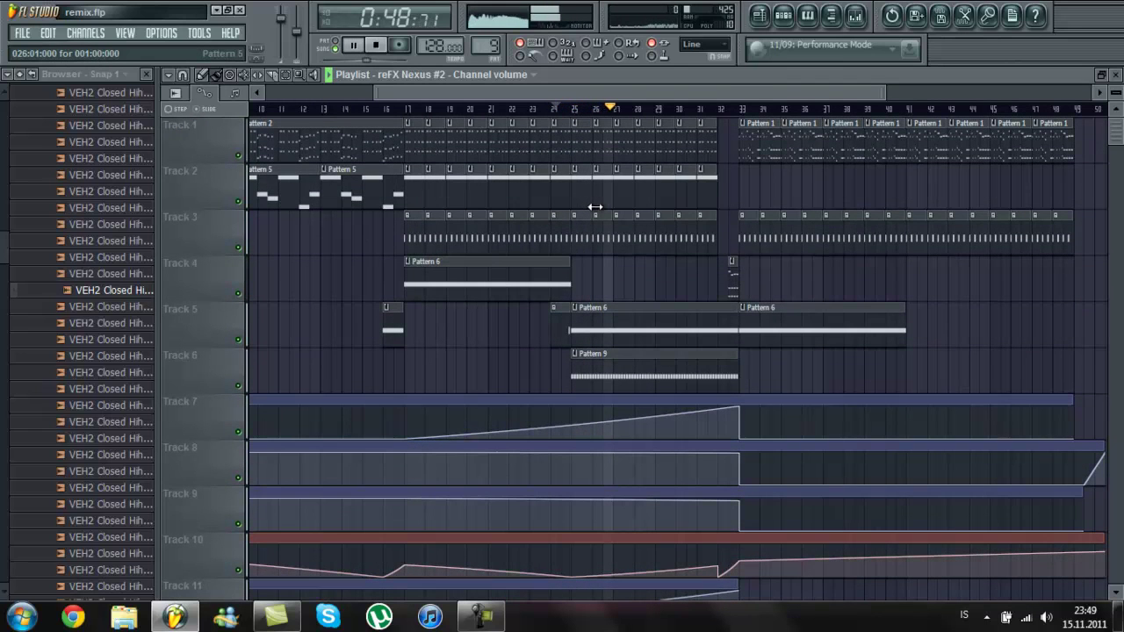
pyautogui.click(781, 16)
pyautogui.click(714, 76)
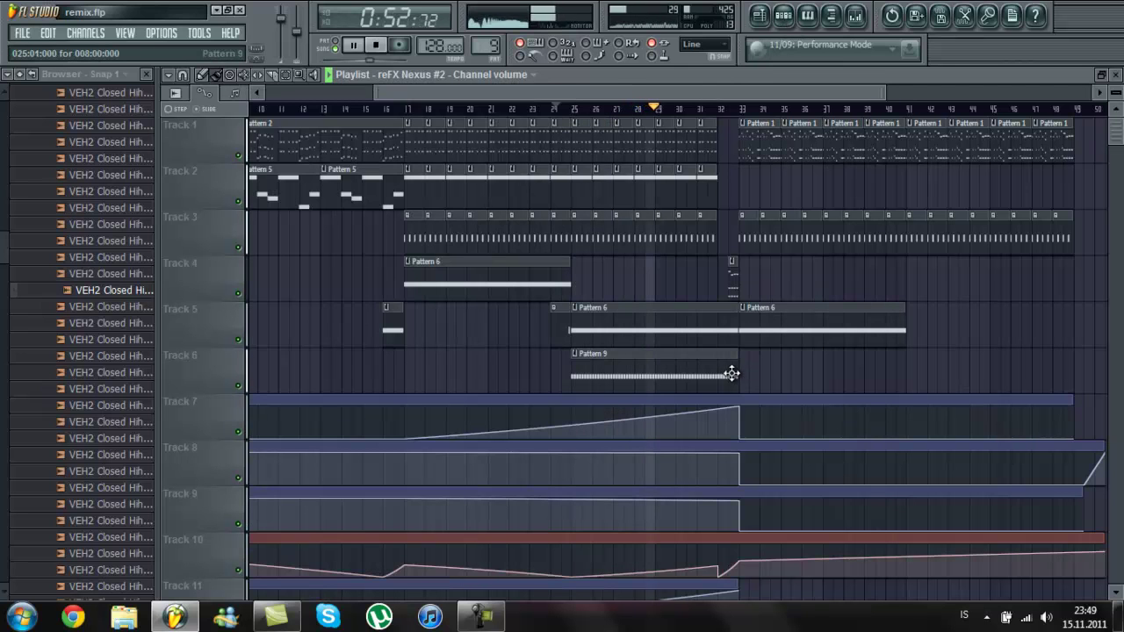
pyautogui.moveTo(731, 374); pyautogui.dragTo(725, 374)
# Step: Program VEH2 Snares hits on steps 5 and 13 in Pattern 10 and on every fourth step in Pattern 11
pyautogui.click(781, 16)
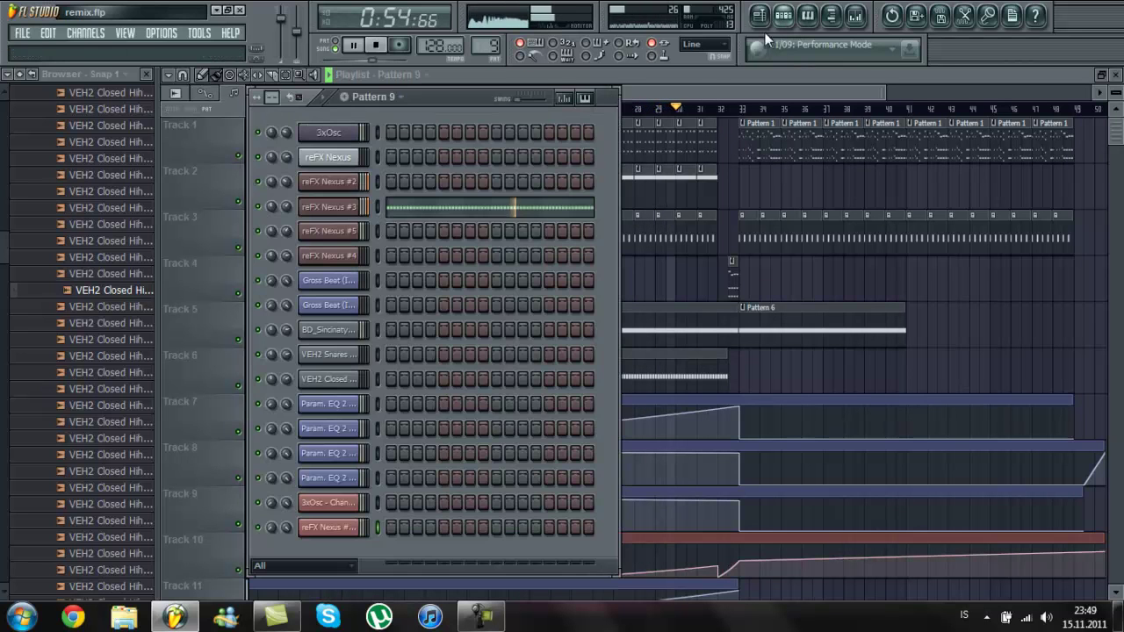
pyautogui.moveTo(485, 44); pyautogui.dragTo(487, 579)
pyautogui.press('space')
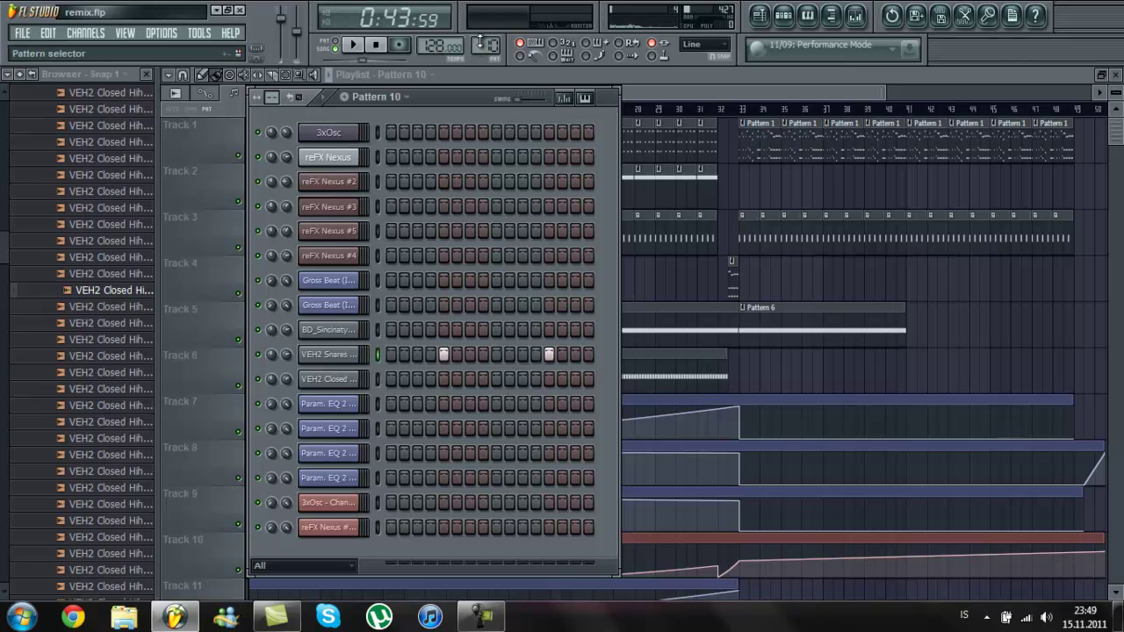
pyautogui.rightClick(339, 362)
pyautogui.click(399, 485)
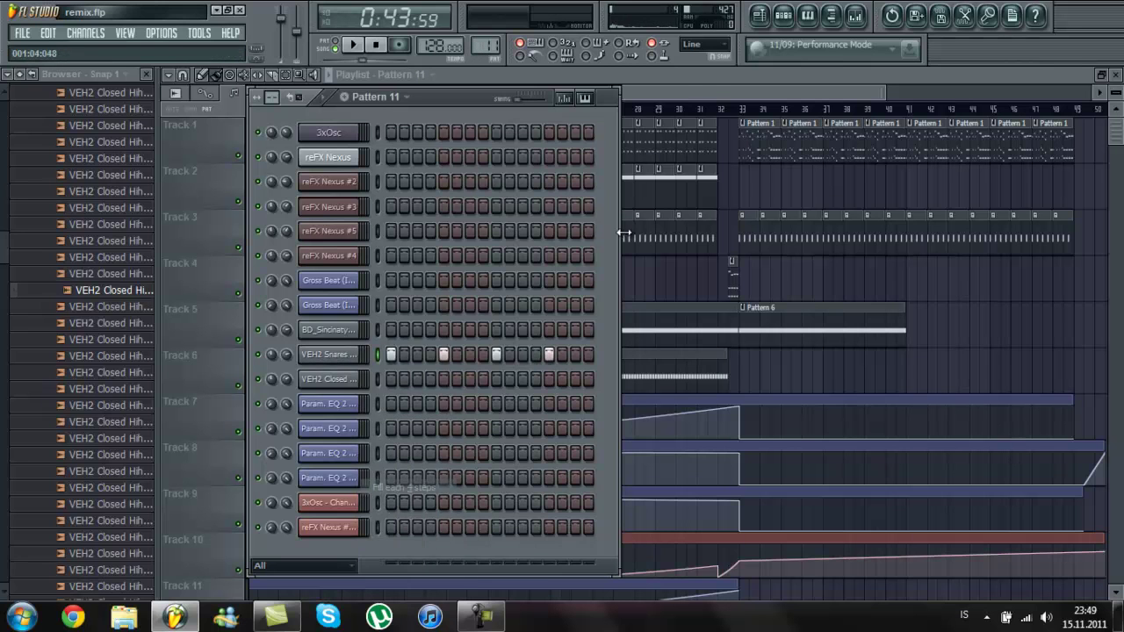
# Step: Repeat Pattern 10 on Track 6 from bar 17 through 24 and Pattern 11 on Track 4 from bar 25 through 31
pyautogui.click(675, 80)
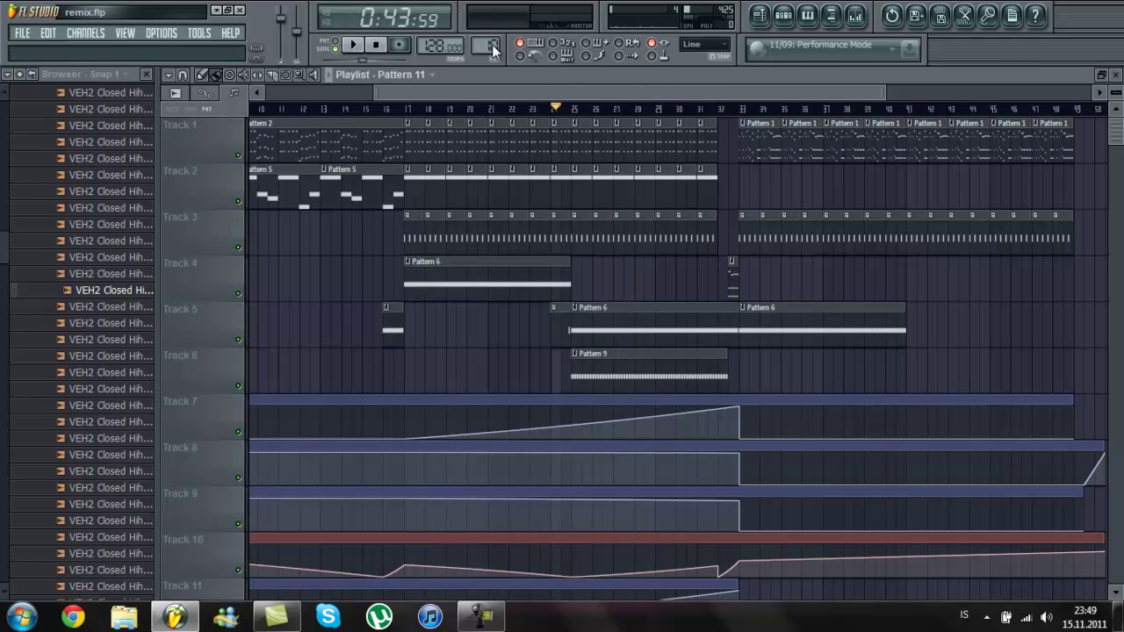
pyautogui.moveTo(406, 374); pyautogui.dragTo(446, 375)
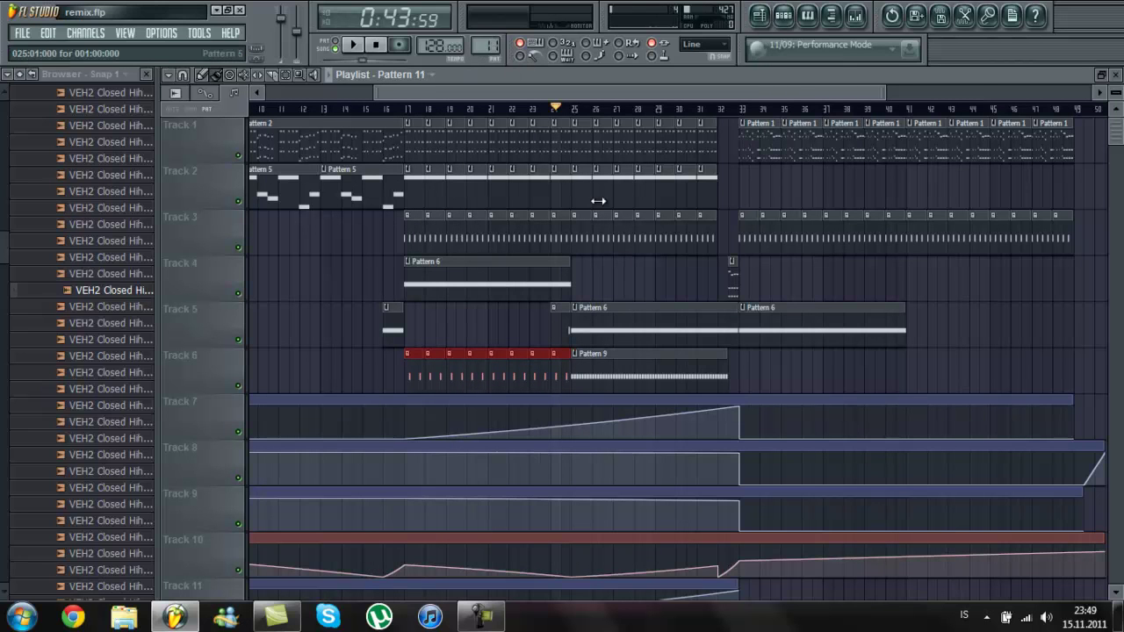
pyautogui.click(582, 267)
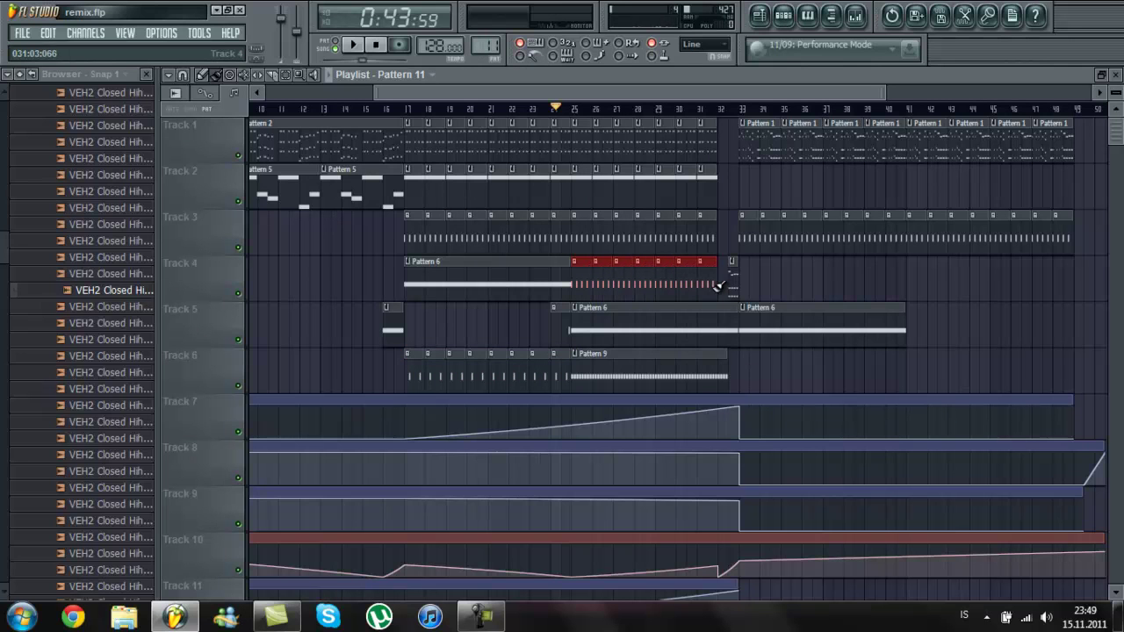
# Step: Play the song briefly and add Fruity Parametric EQ 2 with the Old Telephone preset to Insert 3's third effect slot
pyautogui.press('space')
pyautogui.click(854, 15)
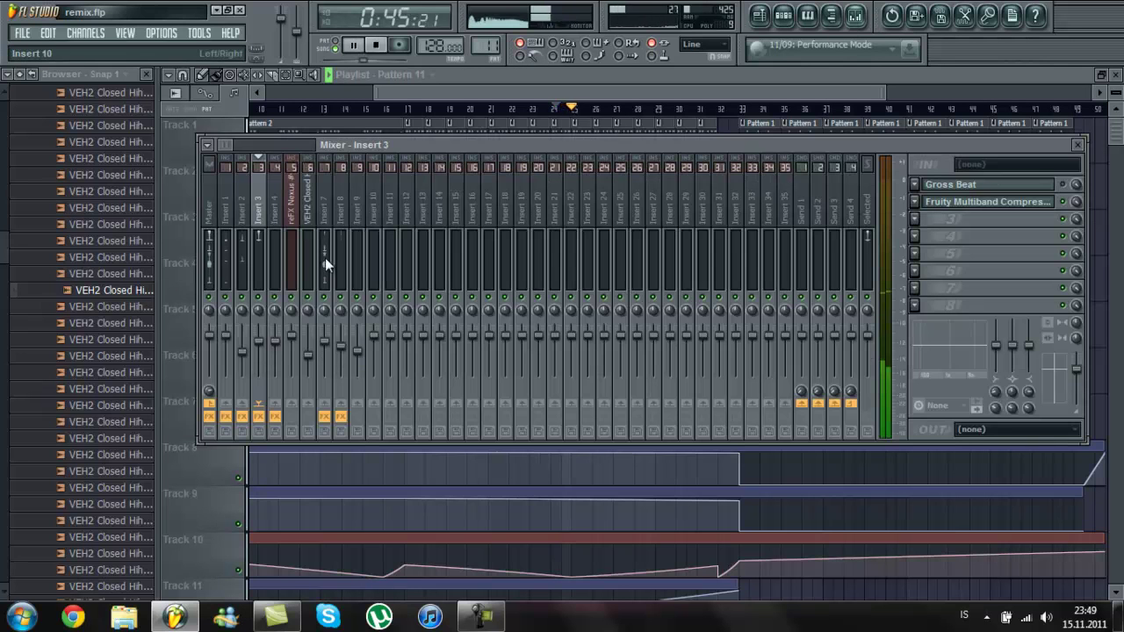
pyautogui.press('space')
pyautogui.click(915, 217)
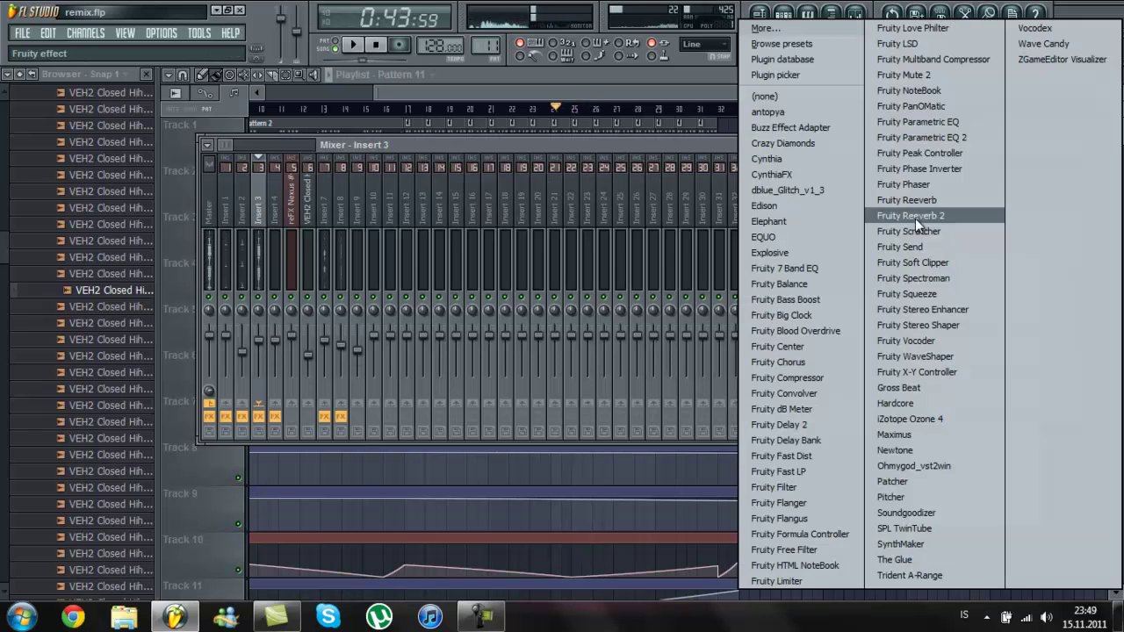
pyautogui.click(931, 132)
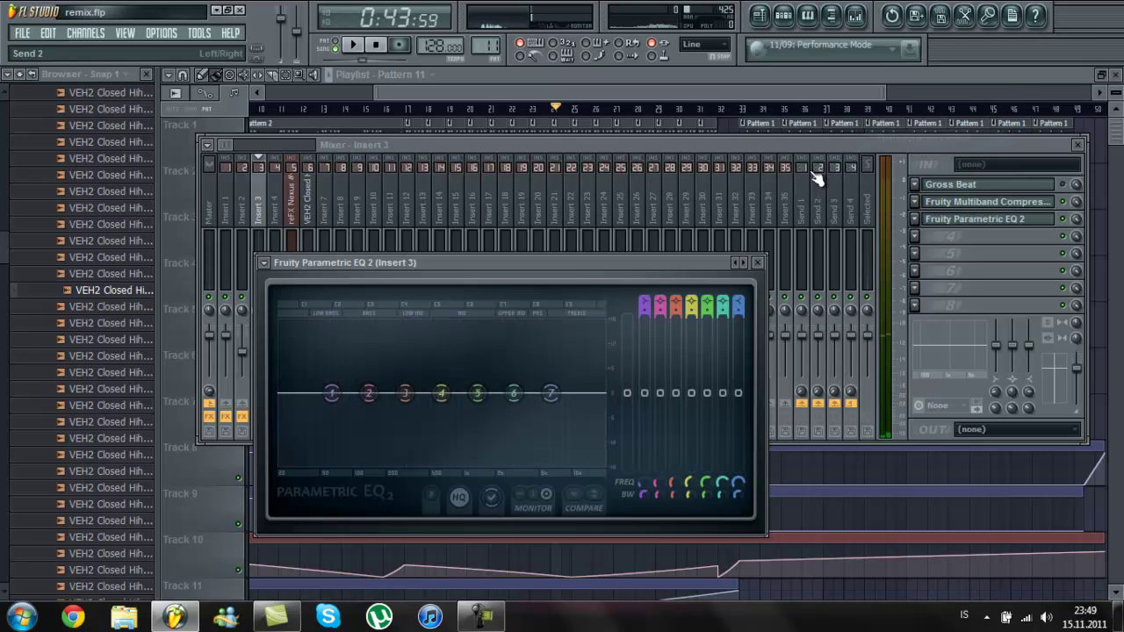
pyautogui.click(740, 263)
pyautogui.click(740, 262)
pyautogui.click(740, 263)
pyautogui.click(740, 263)
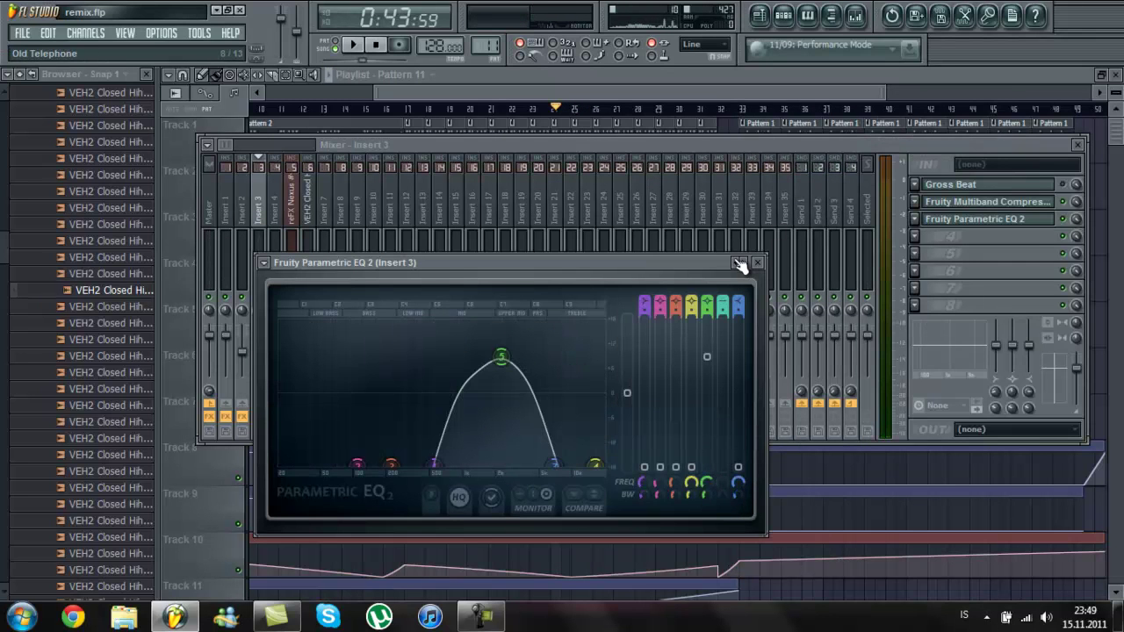
# Step: Create a mix level automation clip for Insert 3's new EQ, declining from bar 25, dipping mid-bar 32 and dropping to zero at bar 33
pyautogui.press('space')
pyautogui.rightClick(1075, 220)
pyautogui.click(1038, 319)
pyautogui.click(657, 93)
pyautogui.scroll(-3, 734, 260)
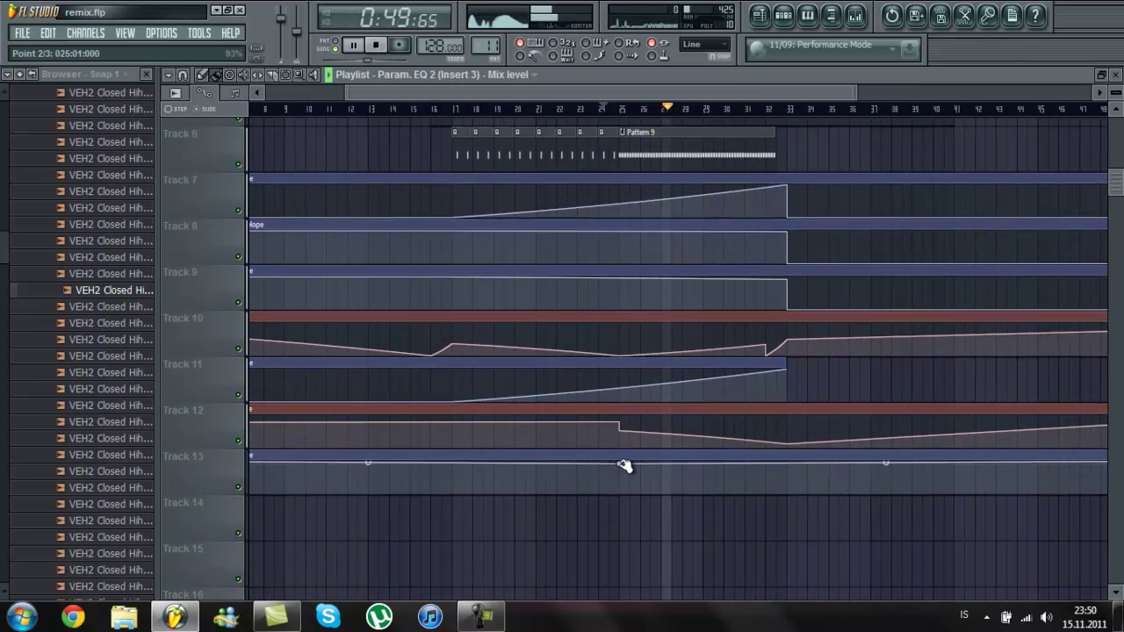
pyautogui.rightClick(791, 475)
pyautogui.moveTo(786, 478)
pyautogui.mouseDown()
pyautogui.moveTo(783, 492)
pyautogui.moveTo(781, 478)
pyautogui.mouseUp()
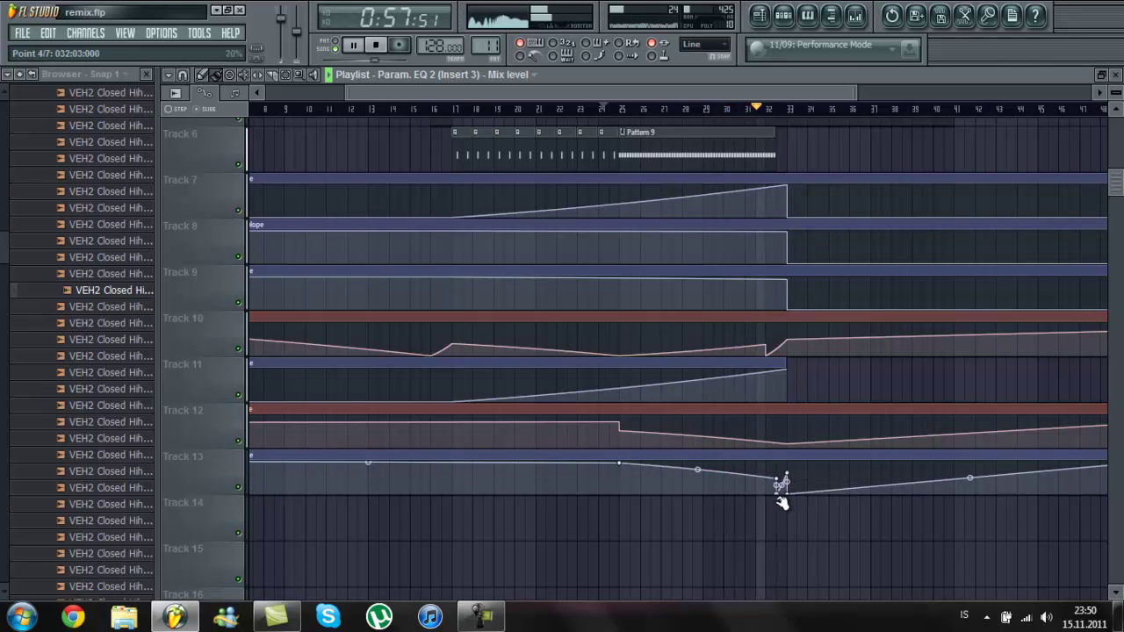
# Step: Replay the build-up and repeat Pattern 10 along Track 4 from bar 33 through 47
pyautogui.press('space')
pyautogui.press('space')
pyautogui.scroll(5, 799, 491)
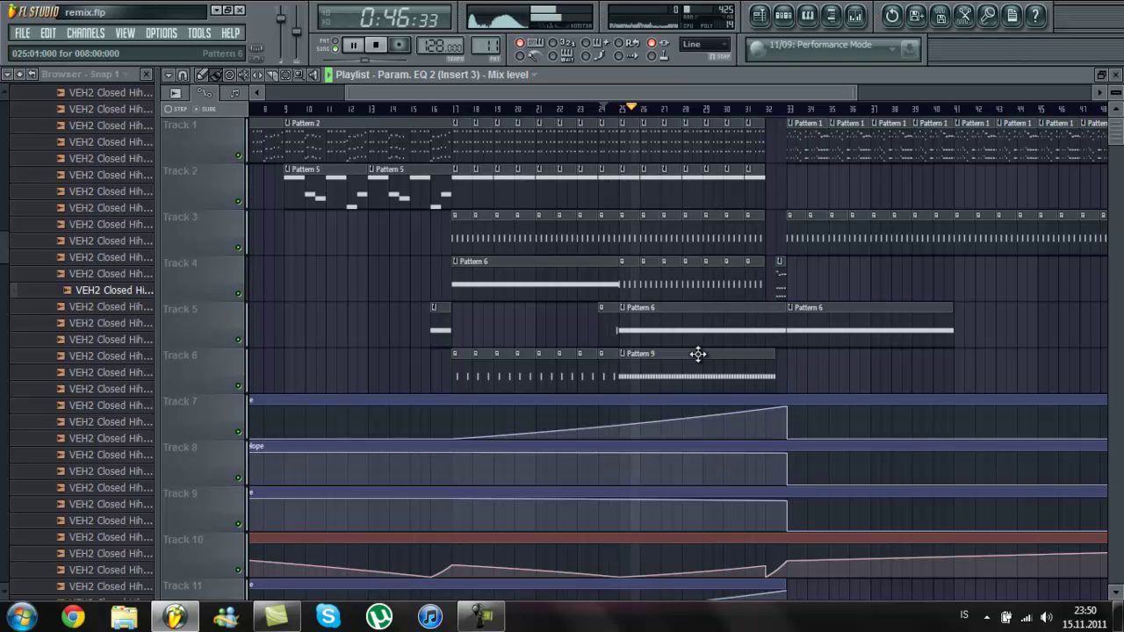
pyautogui.press('F4')
pyautogui.moveTo(794, 282)
pyautogui.mouseDown()
pyautogui.moveTo(957, 269)
pyautogui.moveTo(1097, 283)
pyautogui.mouseUp()
pyautogui.moveTo(640, 92); pyautogui.dragTo(729, 88)
# Step: Fill every second step of the VEH2 Snares channel in Pattern 12
pyautogui.press('F6')
pyautogui.scroll(1, 486, 44)
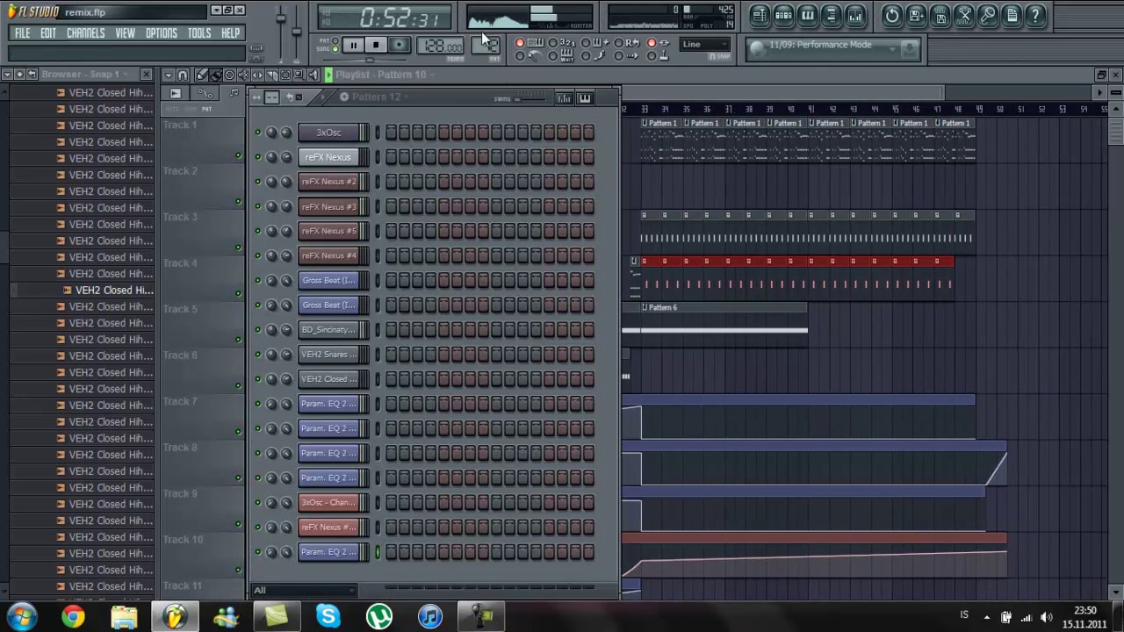
pyautogui.rightClick(355, 354)
pyautogui.click(430, 474)
pyautogui.press('F6')
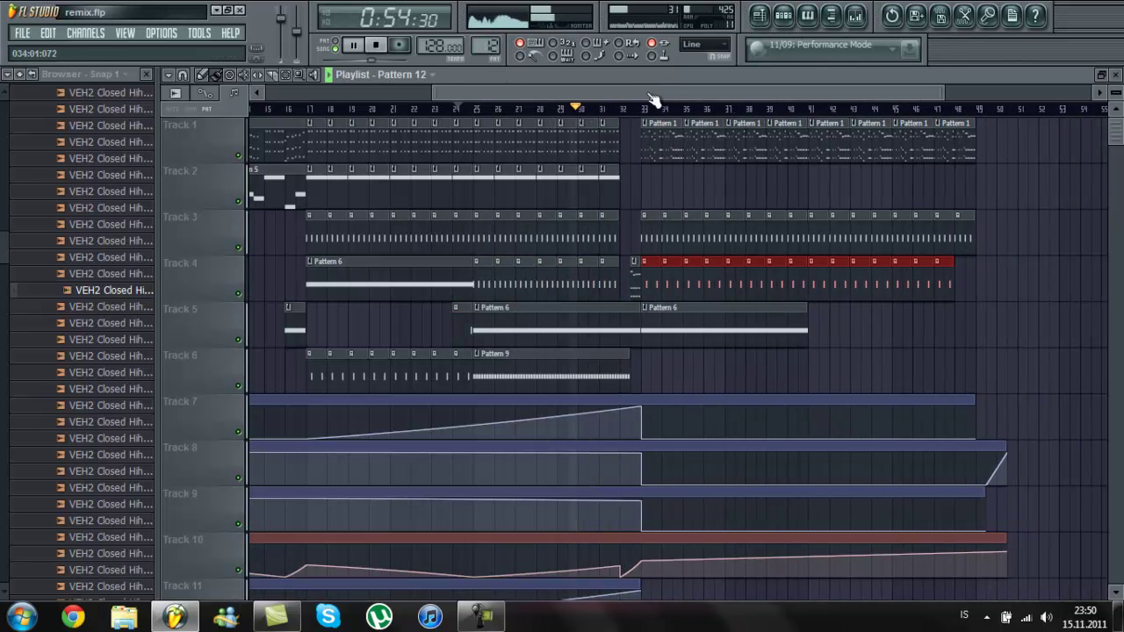
# Step: Stop playback and replace the Pattern 11 clips in bars 29 through 31 on Track 4 with Pattern 12
pyautogui.press('space')
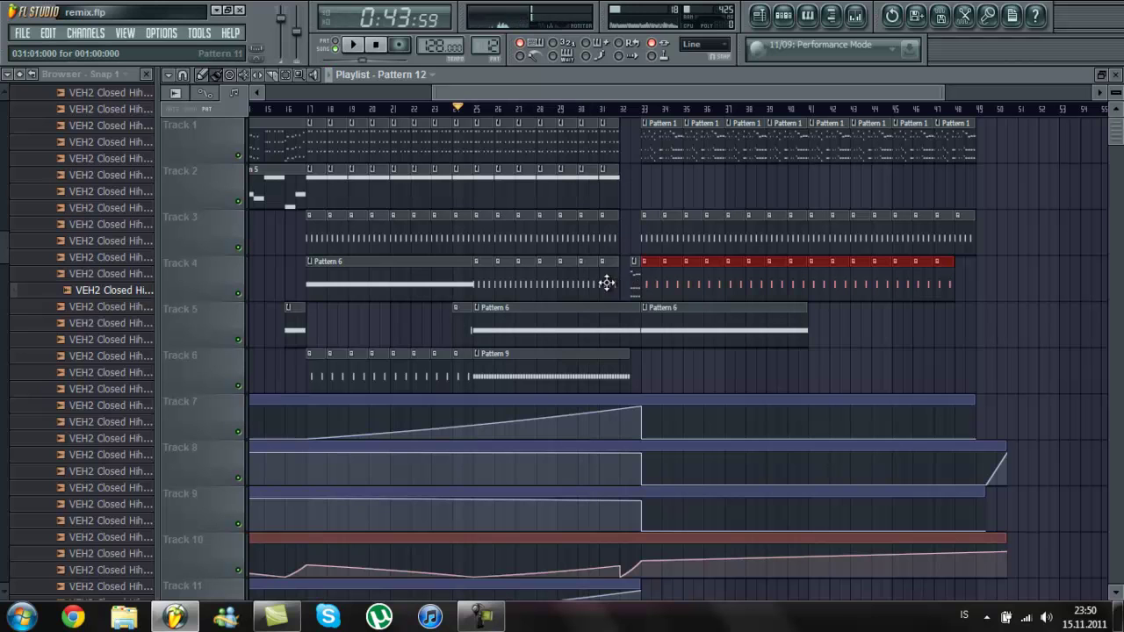
pyautogui.click(570, 283)
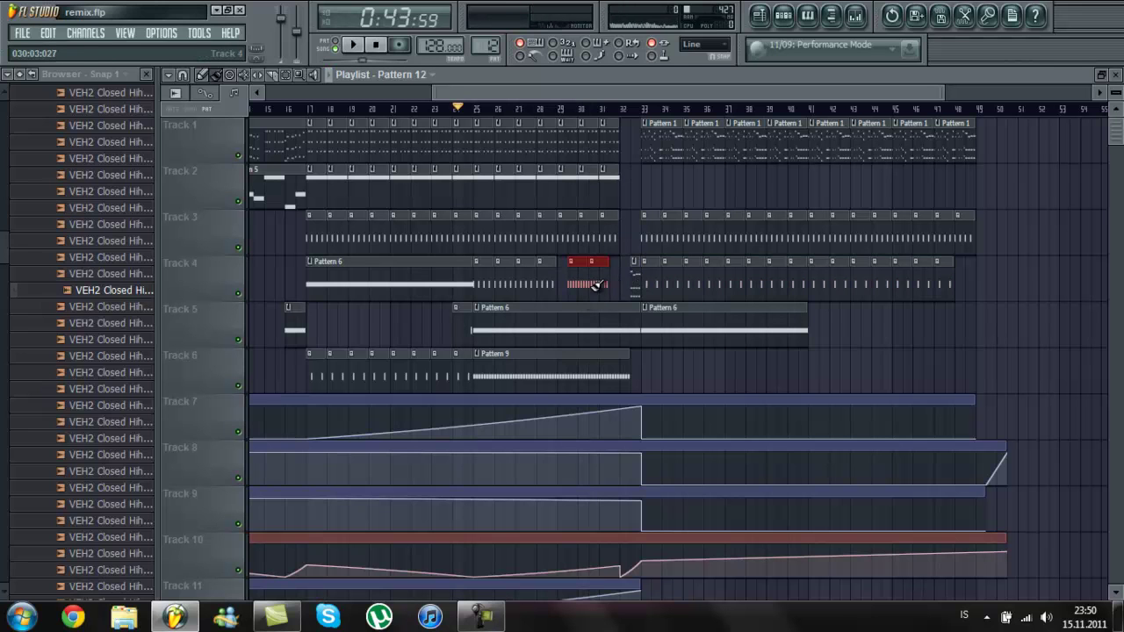
pyautogui.moveTo(599, 279); pyautogui.dragTo(605, 283)
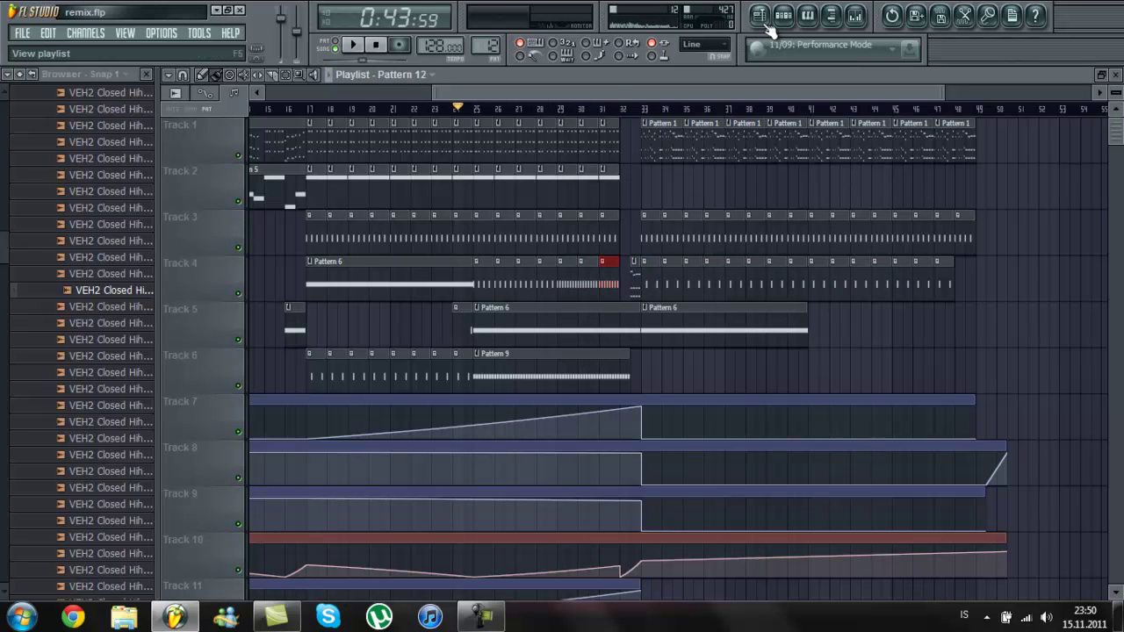
pyautogui.click(783, 16)
pyautogui.click(573, 75)
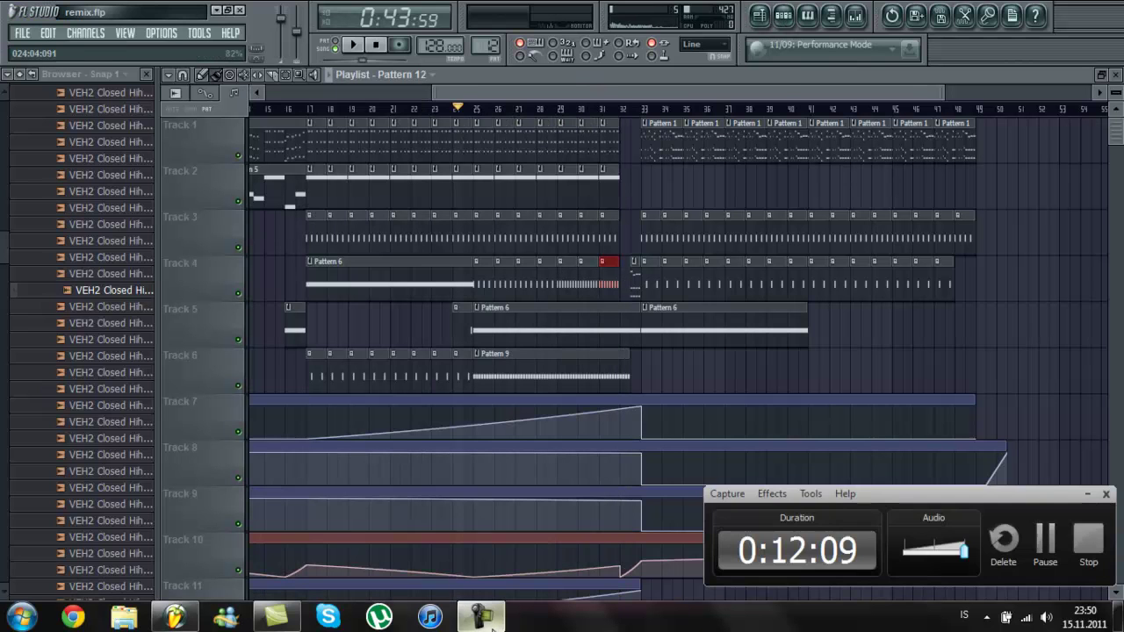
# Step: Add a low point at bar 41 to Track 10's automation so it declines from bar 33, and play the song
pyautogui.moveTo(568, 97); pyautogui.dragTo(536, 95)
pyautogui.scroll(-2, 722, 475)
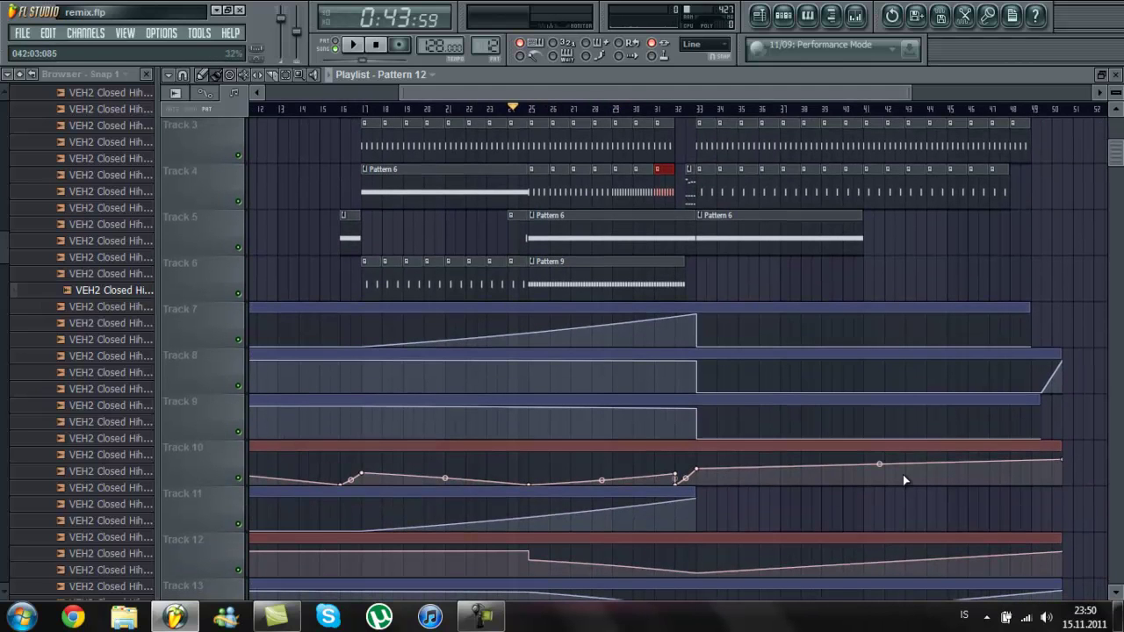
pyautogui.rightClick(871, 483)
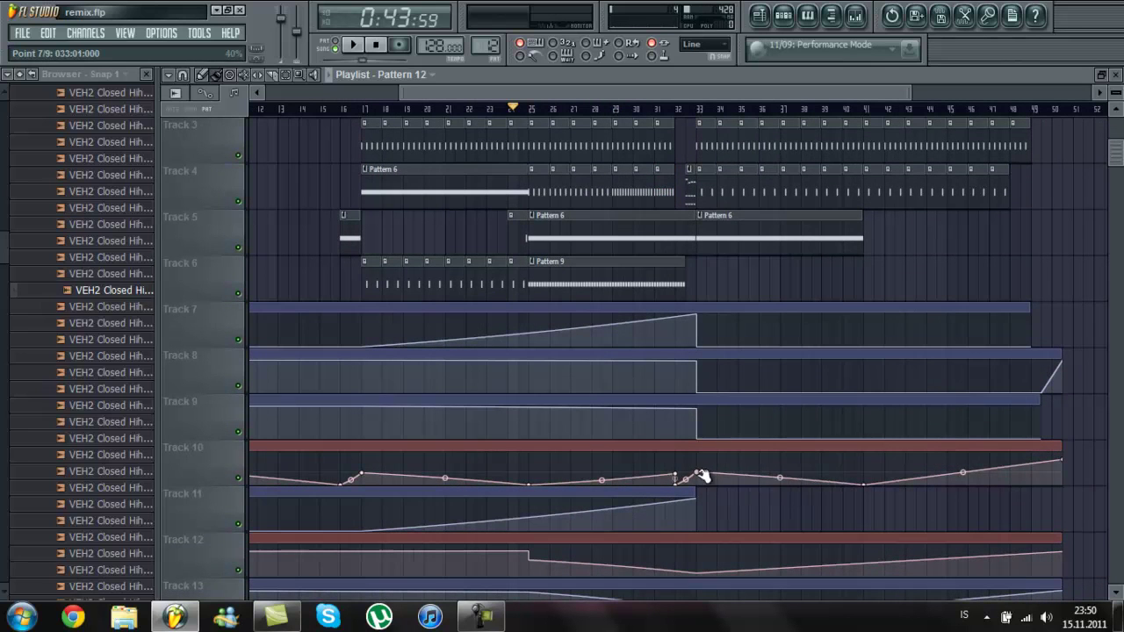
pyautogui.press('space')
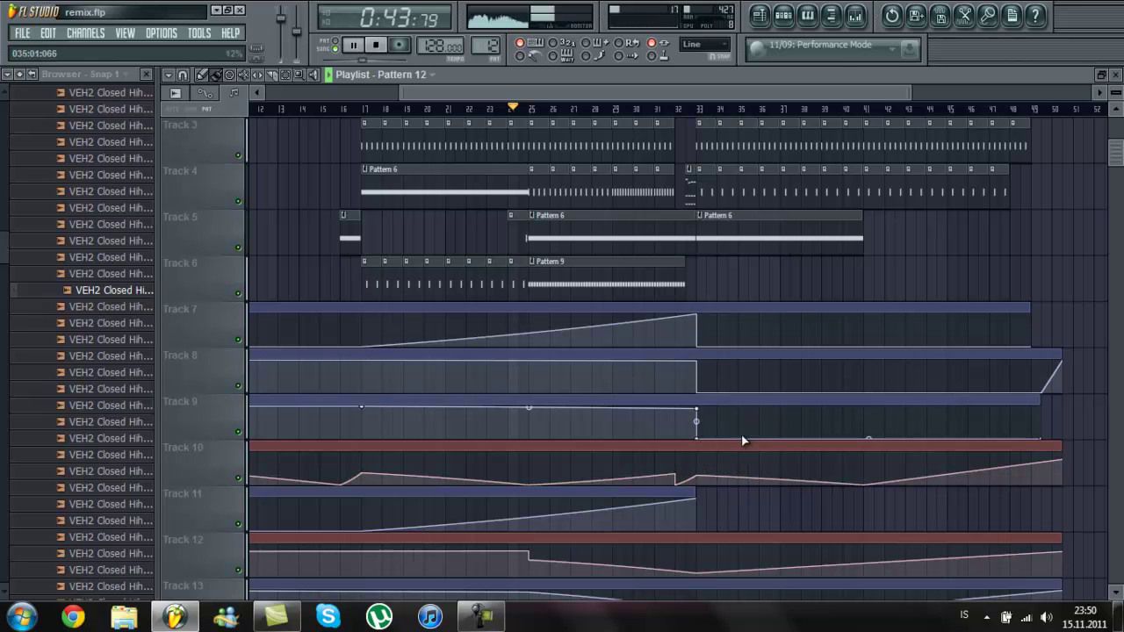
pyautogui.scroll(2, 791, 390)
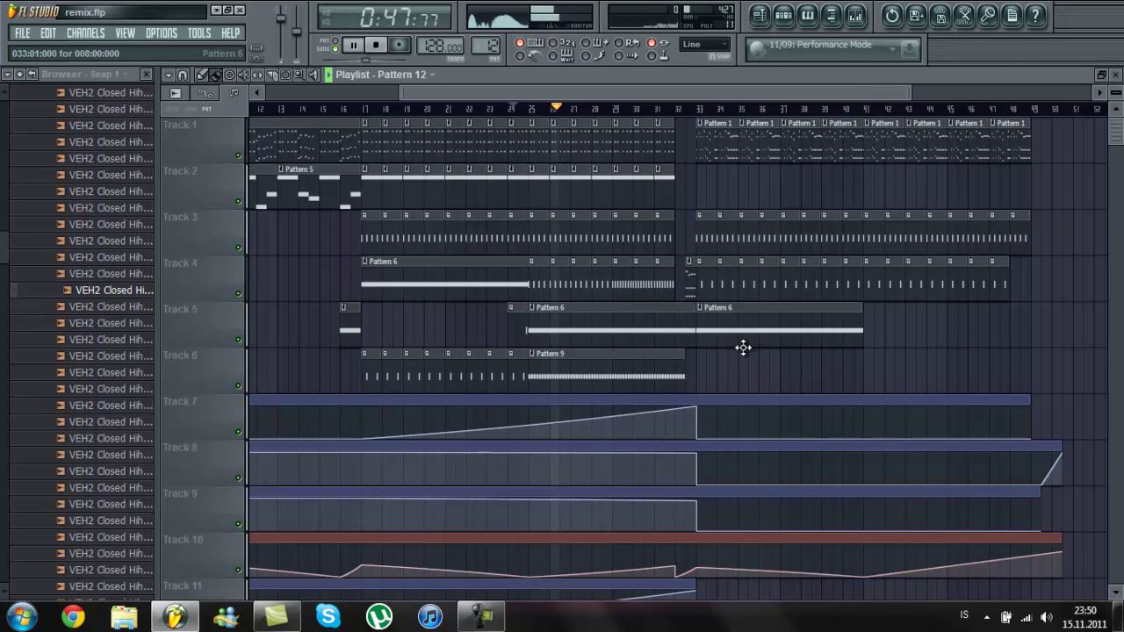
# Step: Place a half-bar Pattern 10 clip on Track 2 from the middle of bar 32 to bar 33
pyautogui.moveTo(909, 92); pyautogui.dragTo(716, 108)
pyautogui.click(813, 284)
pyautogui.press('space')
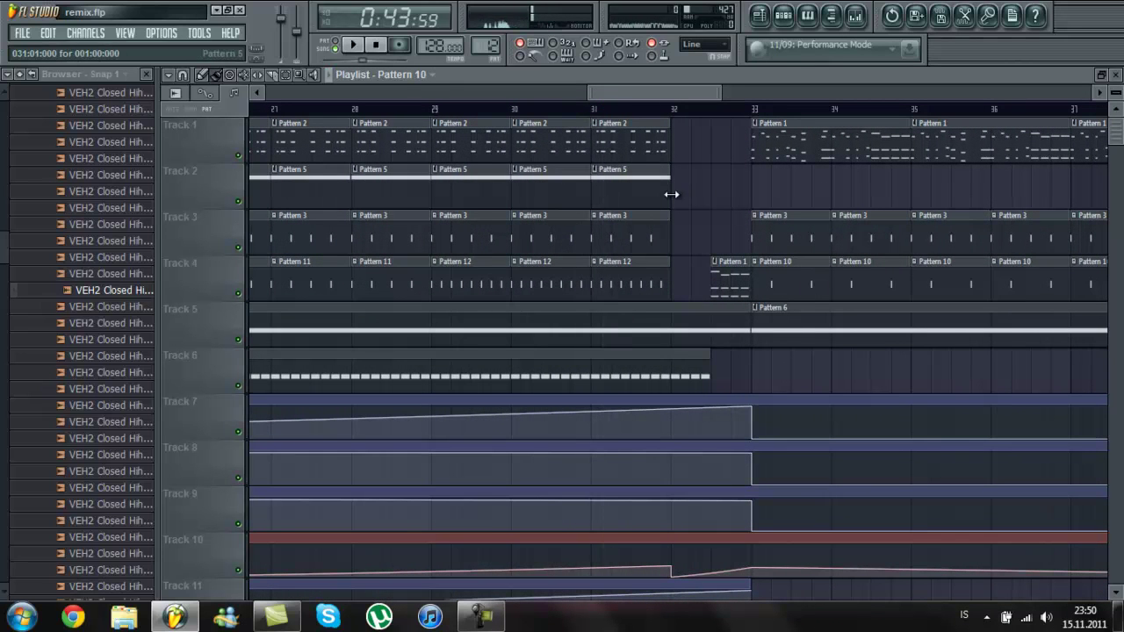
pyautogui.doubleClick(674, 194)
pyautogui.click(686, 194)
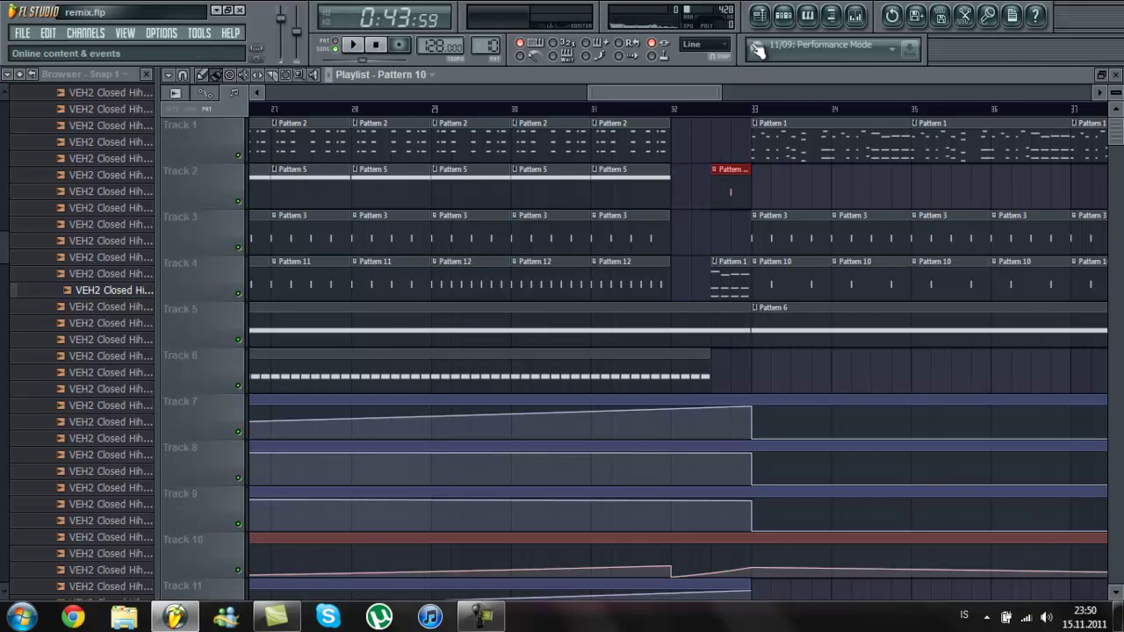
# Step: Place Pattern 4 on Track 2 at beat 3 of bar 32, trim it to one beat and play the transition into the drop
pyautogui.click(782, 14)
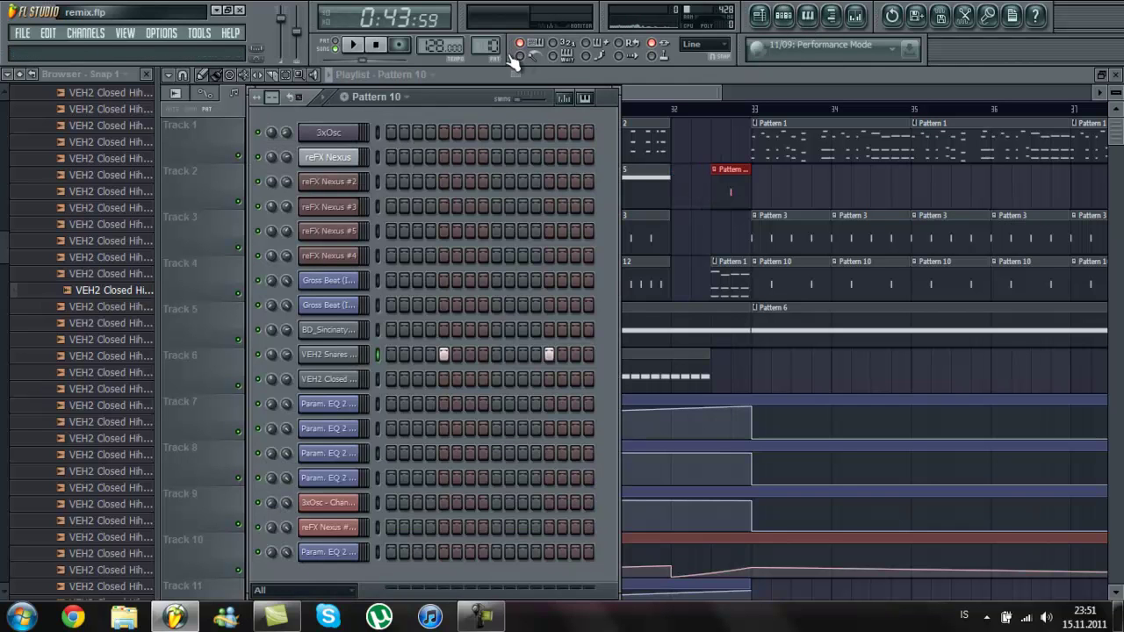
pyautogui.moveTo(492, 46); pyautogui.dragTo(494, 84)
pyautogui.moveTo(880, 195); pyautogui.dragTo(717, 196)
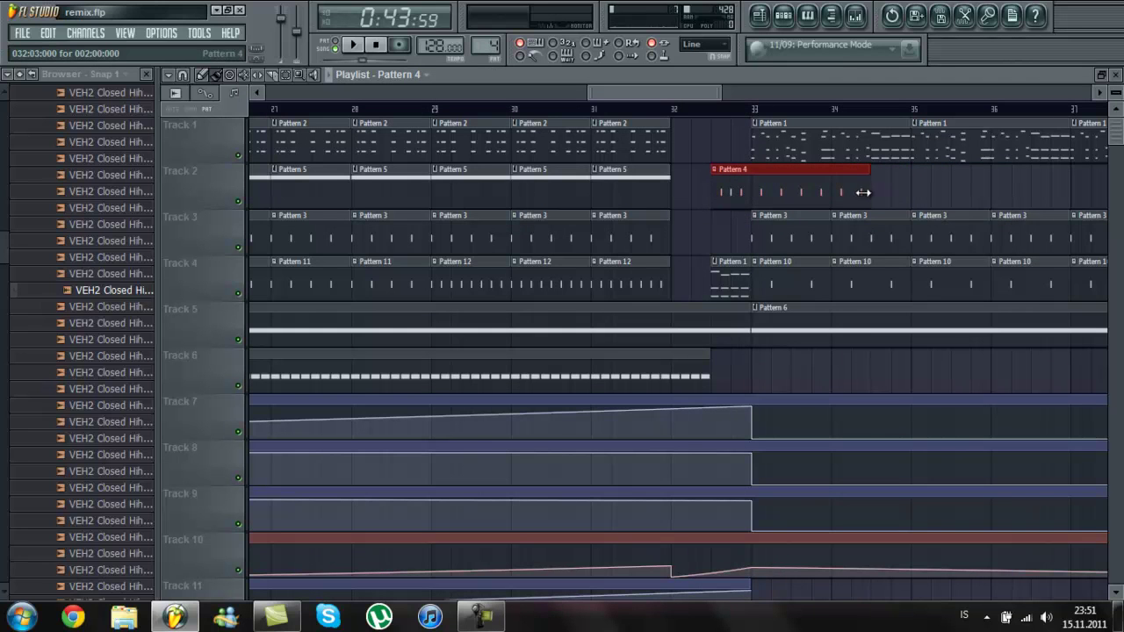
pyautogui.press('space')
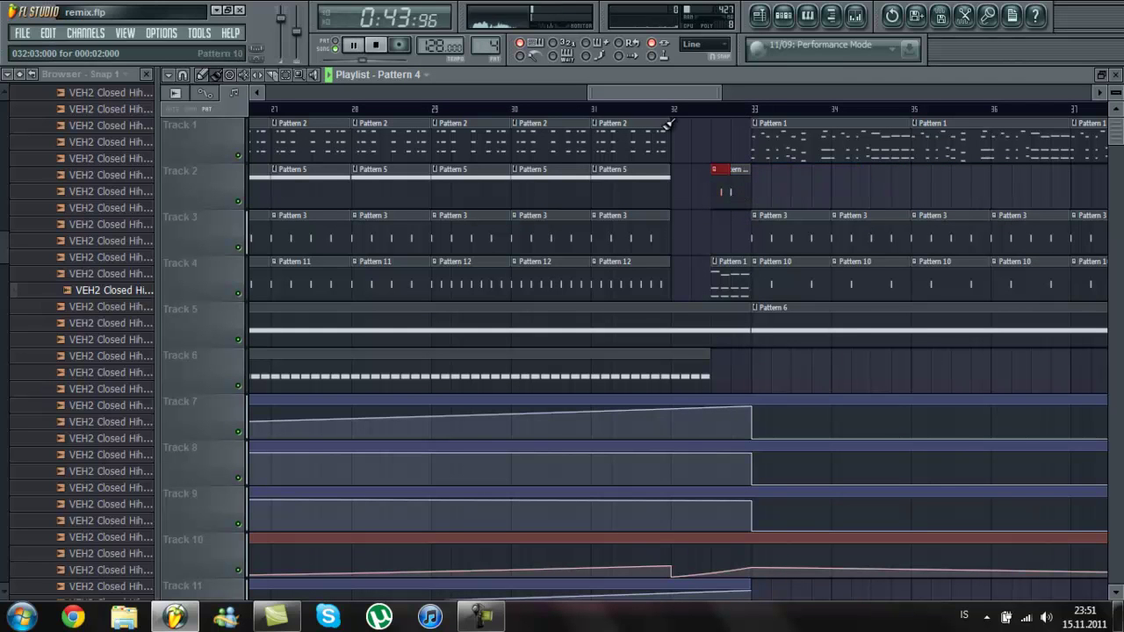
pyautogui.moveTo(637, 89); pyautogui.dragTo(652, 92)
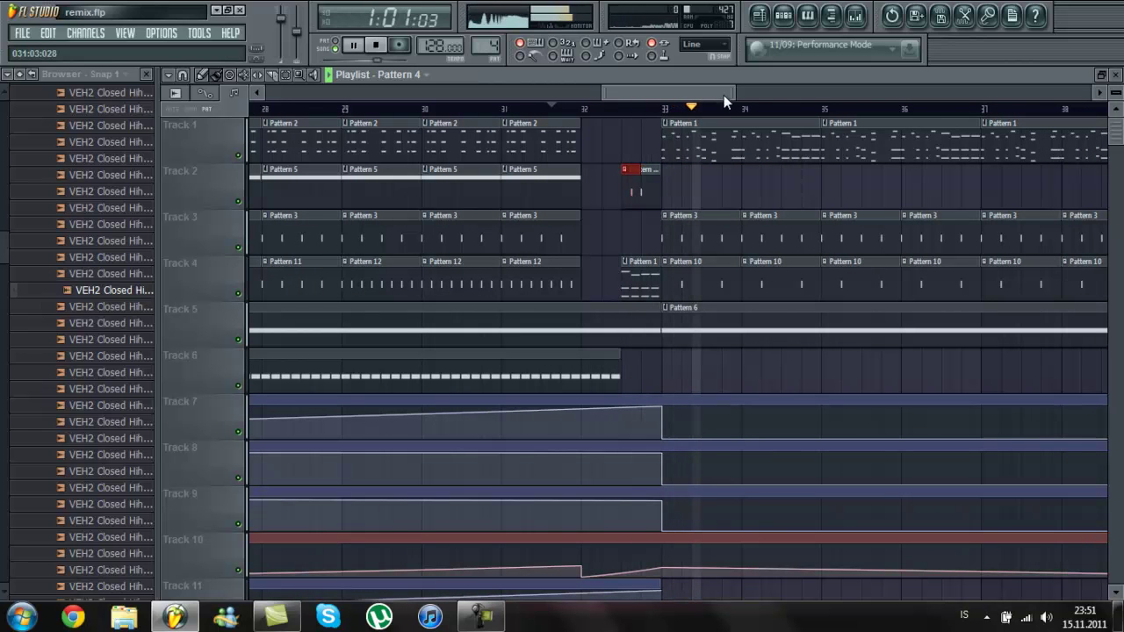
# Step: Review the arrangement and automation past the drop, and replay the transition from the second half of bar 31
pyautogui.moveTo(734, 92); pyautogui.dragTo(1037, 99)
pyautogui.scroll(-5, 852, 273)
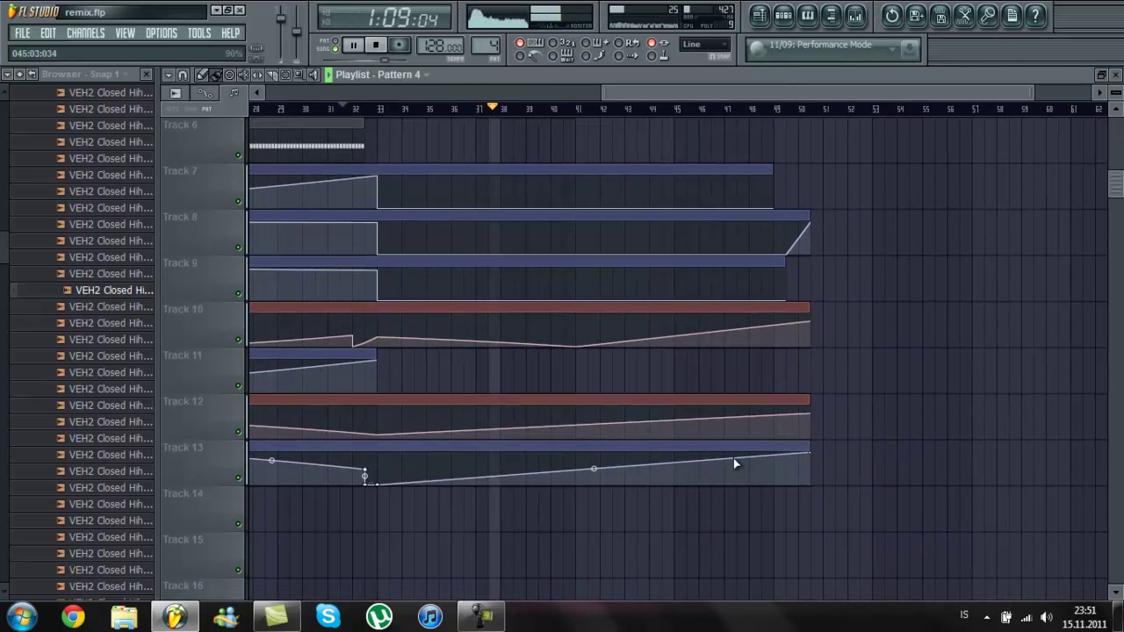
pyautogui.scroll(5, 808, 422)
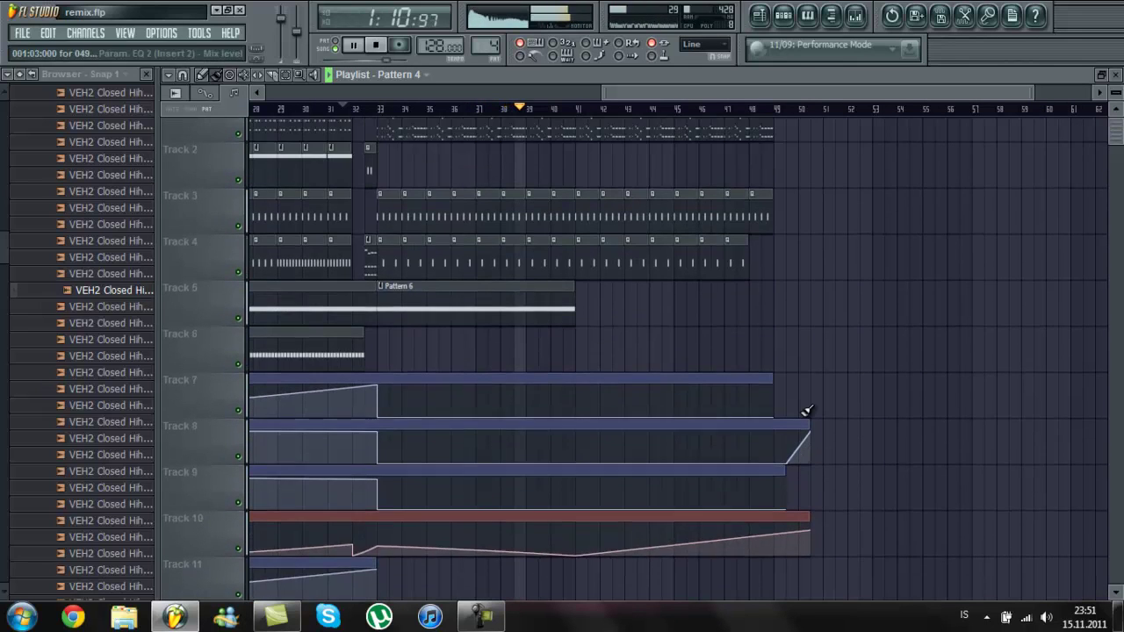
pyautogui.moveTo(740, 99); pyautogui.dragTo(628, 99)
pyautogui.click(505, 113)
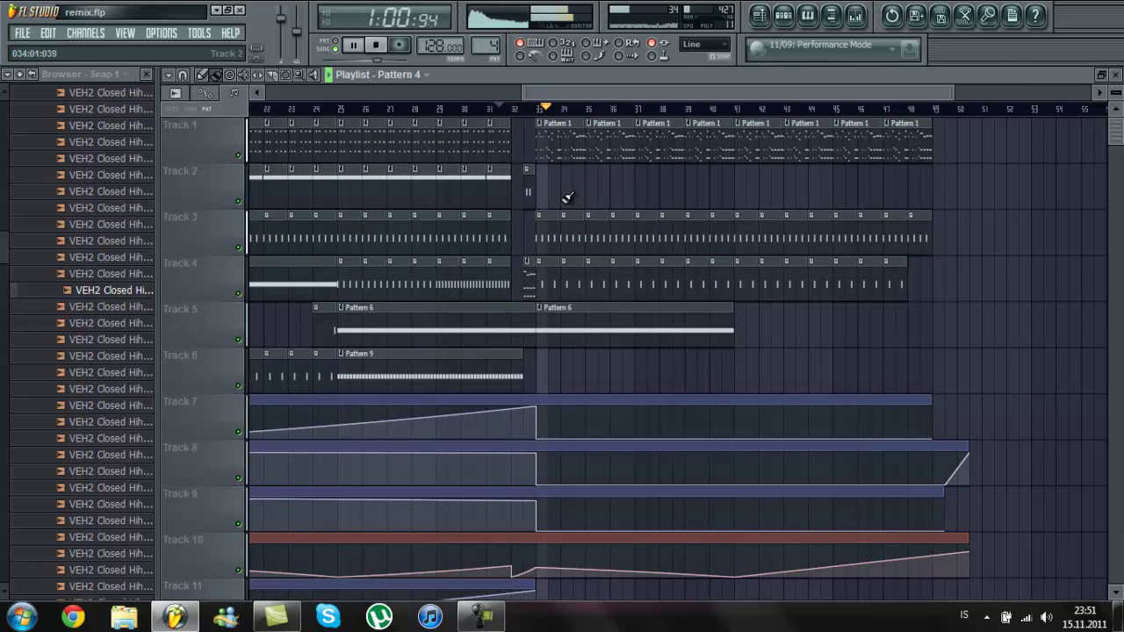
# Step: In Pattern 1's reFX Nexus #5 part, delete the second C3 note, lengthen the first to about one beat and restart playback
pyautogui.click(783, 15)
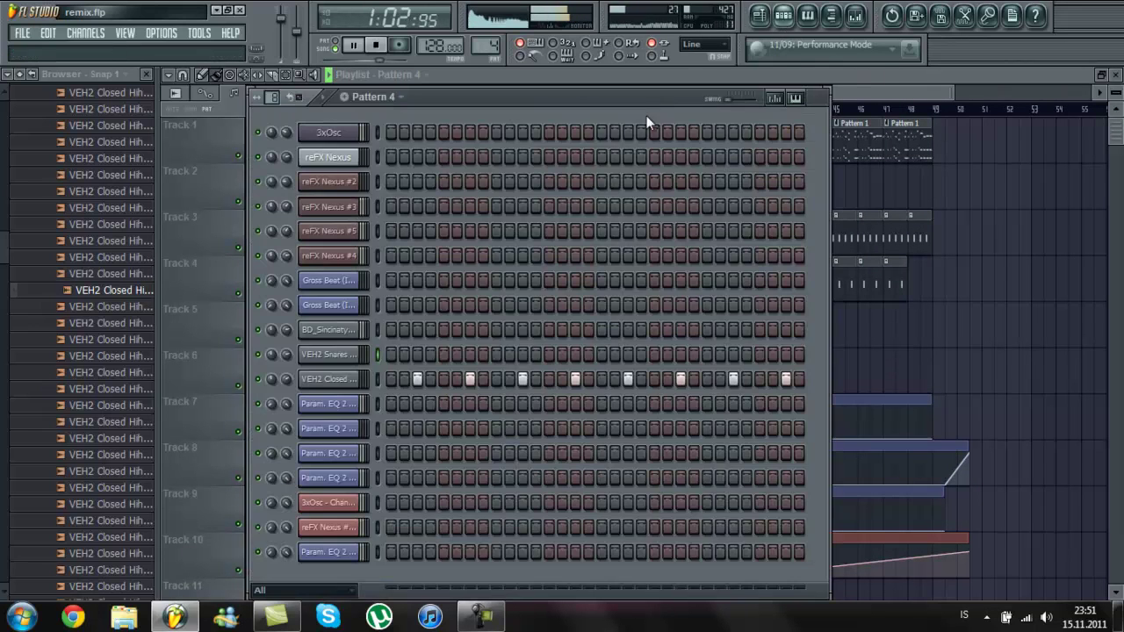
pyautogui.click(437, 232)
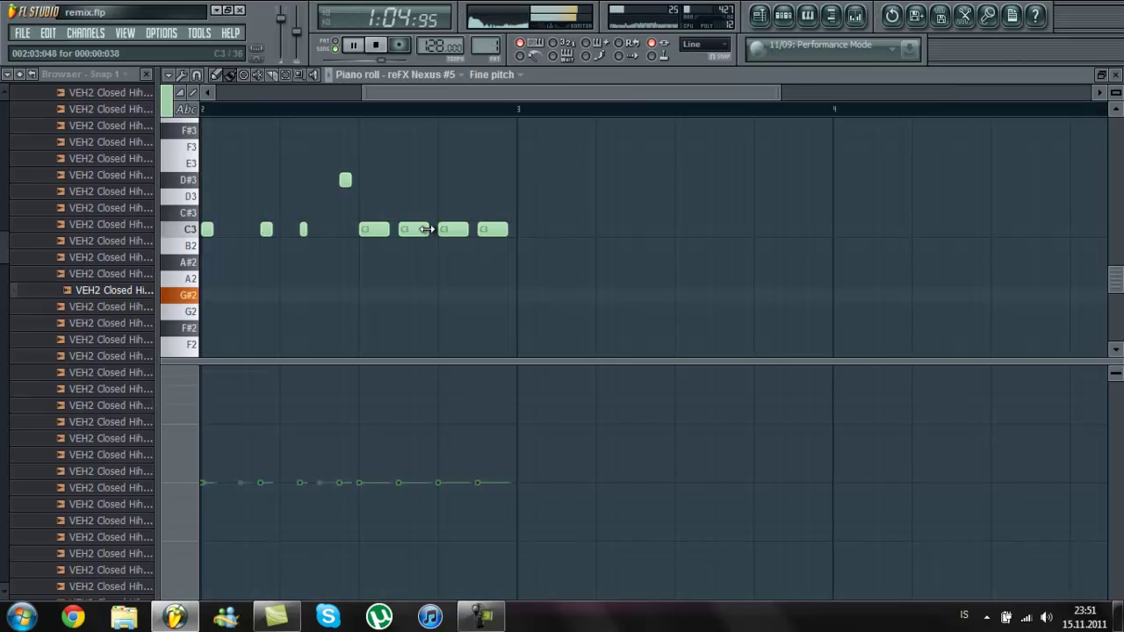
pyautogui.moveTo(443, 95); pyautogui.dragTo(298, 95)
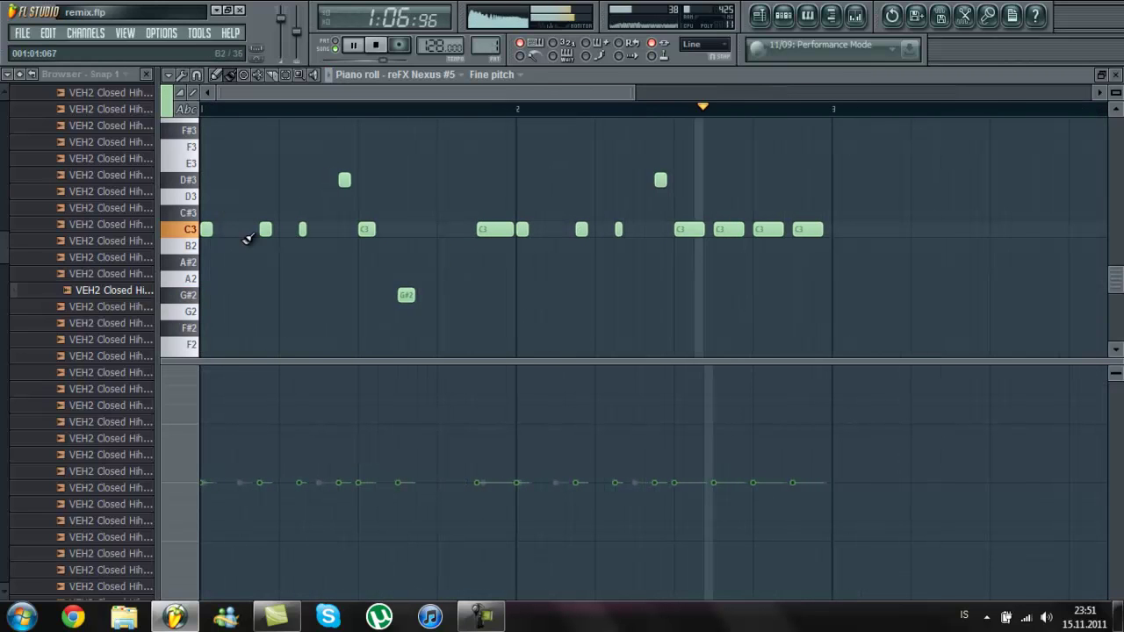
pyautogui.press('space')
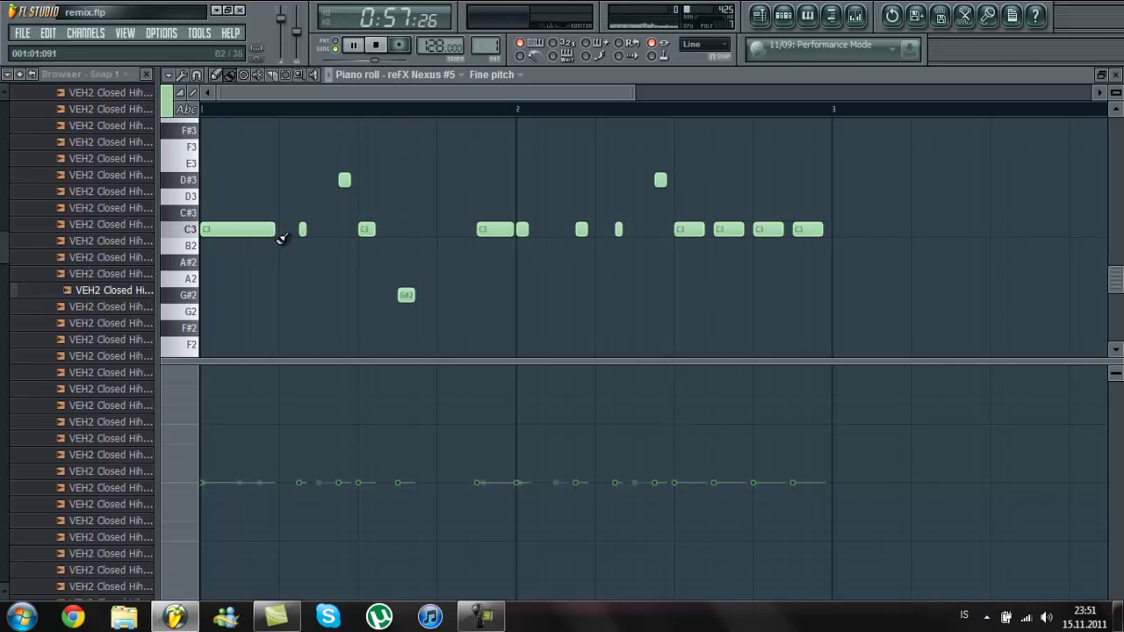
# Step: In the reFX Nexus #4 part, delete the second C4 note and lengthen the first to about one beat
pyautogui.click(783, 15)
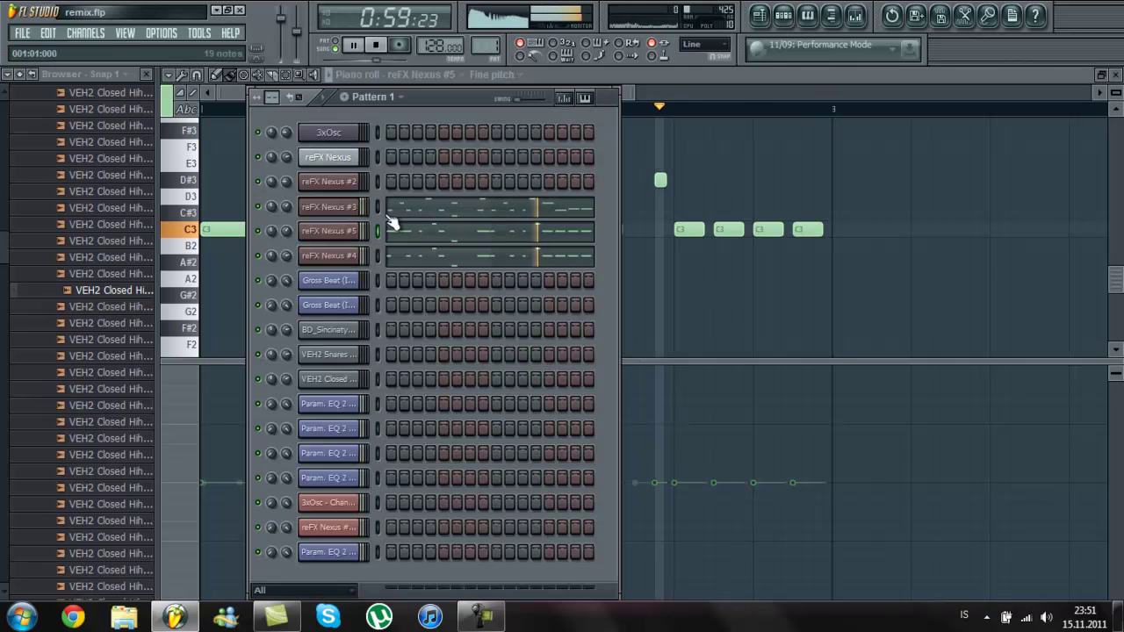
pyautogui.click(414, 255)
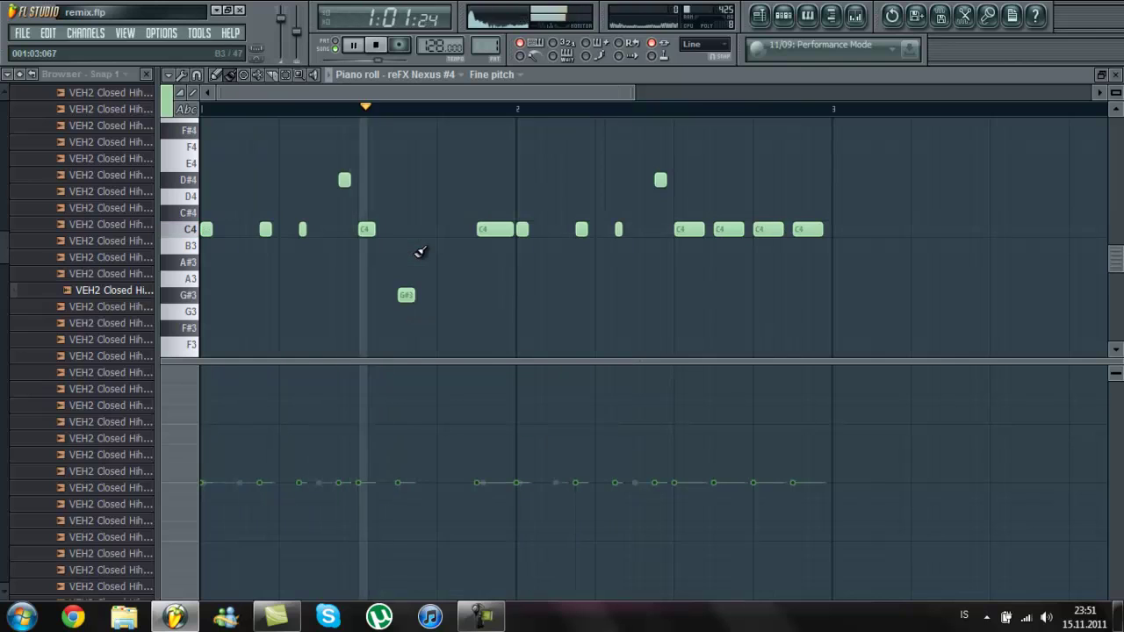
pyautogui.rightClick(265, 230)
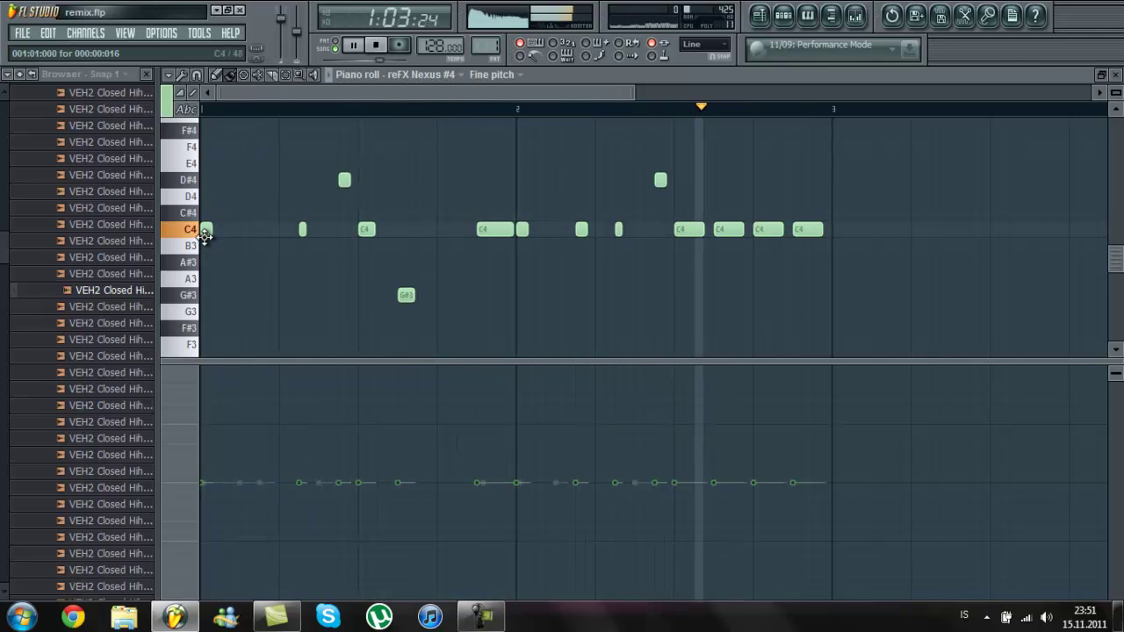
pyautogui.moveTo(209, 233); pyautogui.dragTo(274, 233)
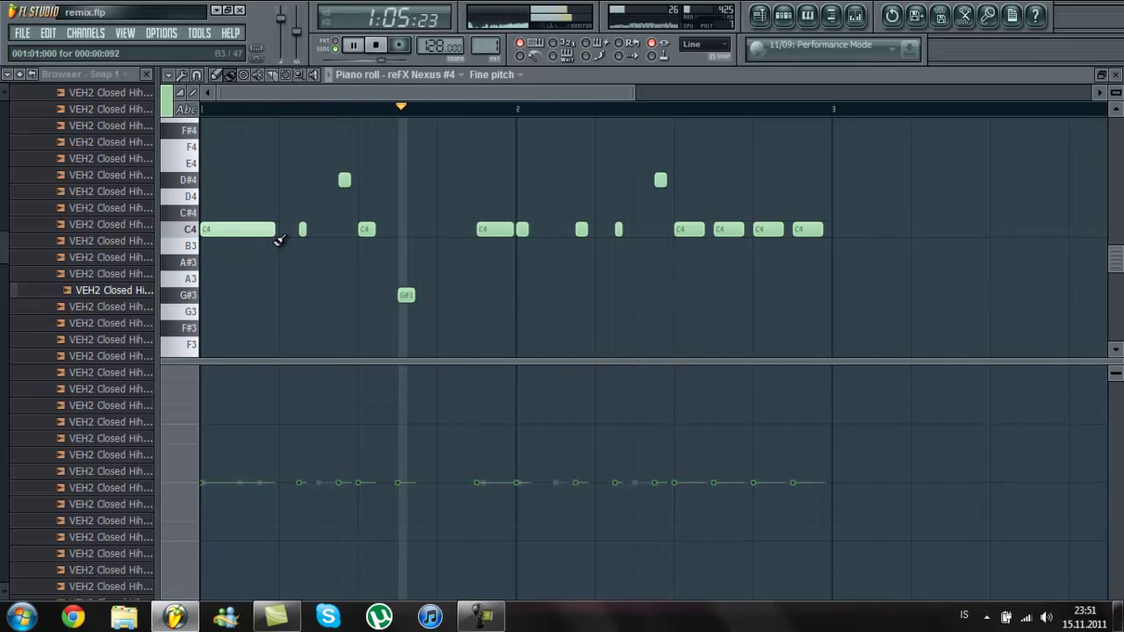
# Step: Shorten the opening C4 note of reFX Nexus #4 to about half a beat and remove the stray B3 note
pyautogui.click(759, 15)
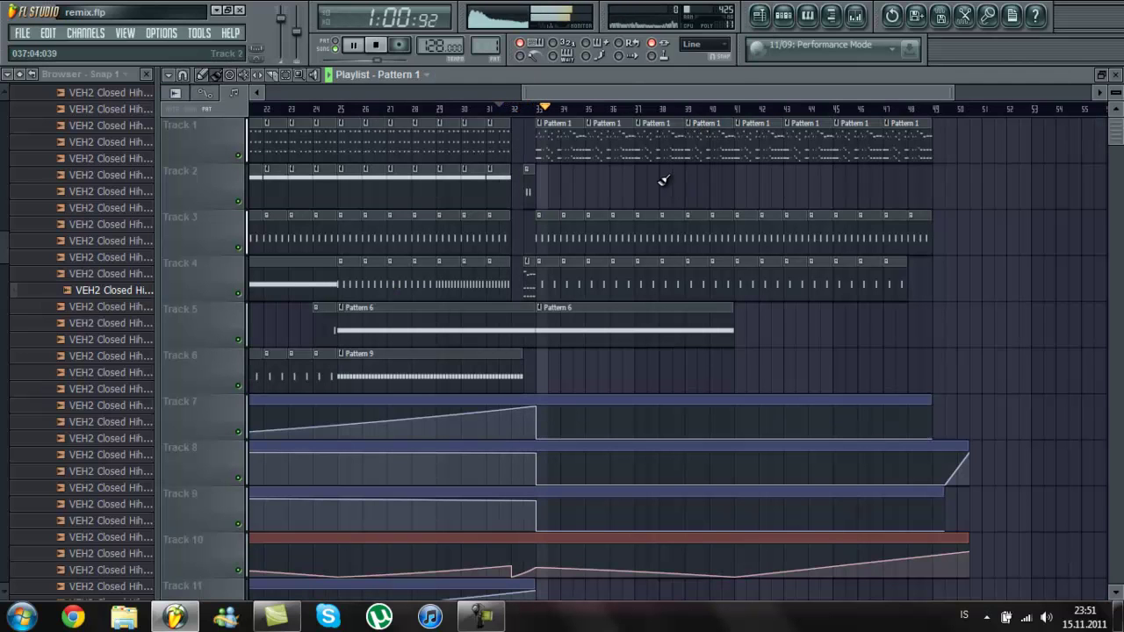
pyautogui.doubleClick(567, 151)
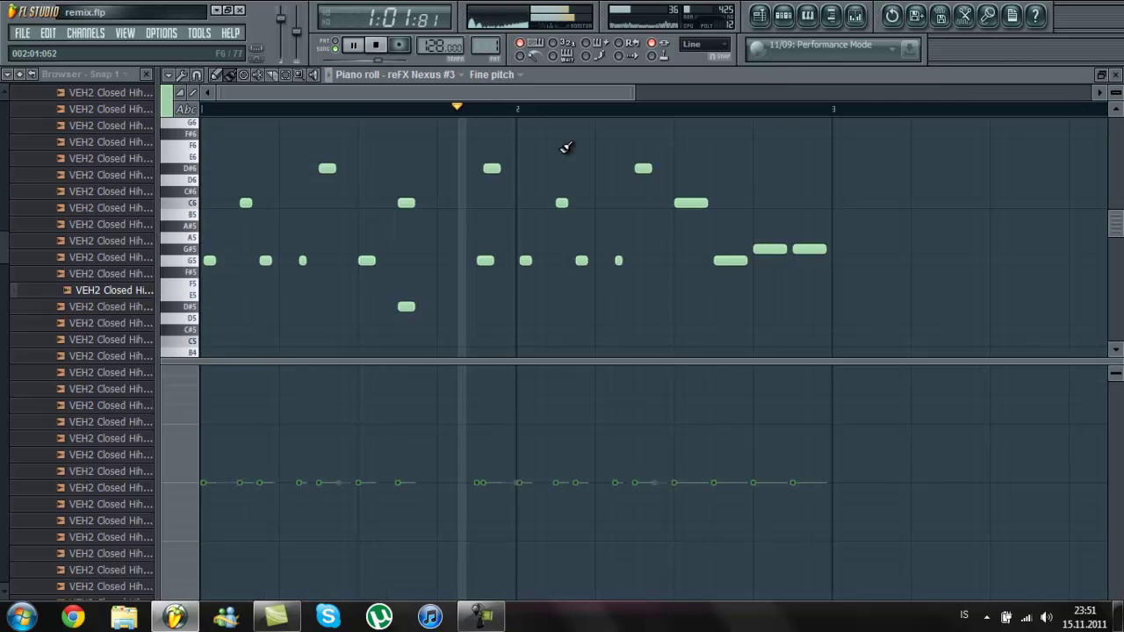
pyautogui.click(783, 15)
pyautogui.click(430, 251)
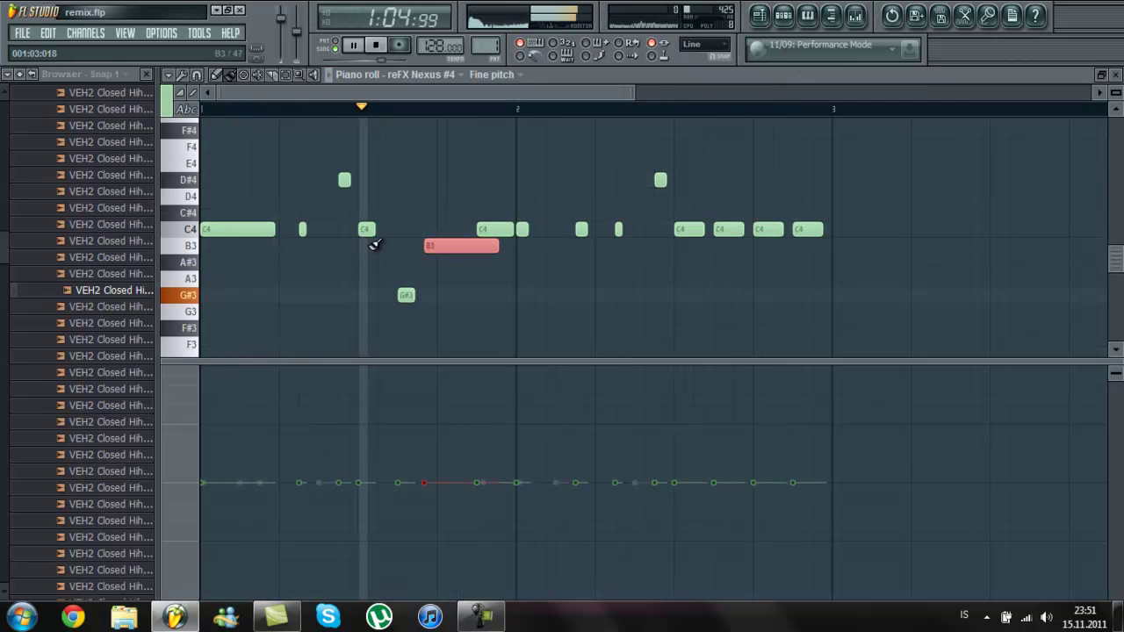
pyautogui.rightClick(446, 248)
pyautogui.moveTo(275, 229); pyautogui.dragTo(235, 236)
# Step: Try a second C4 note of about half a beat right after the opening note of reFX Nexus #4, play it and delete it
pyautogui.click(243, 229)
pyautogui.press('space')
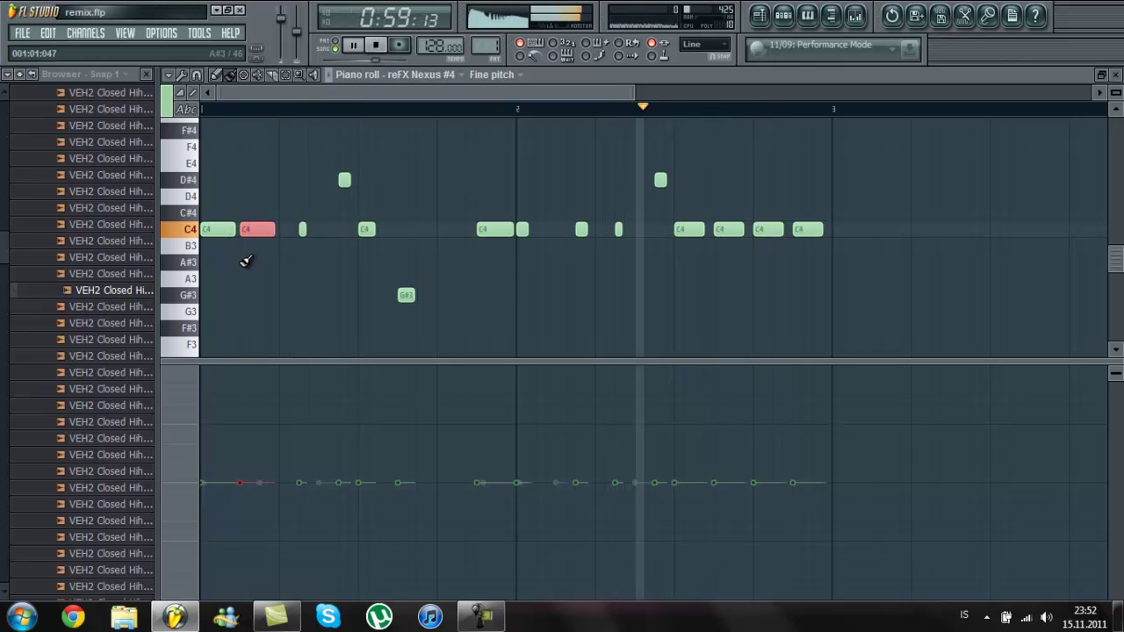
pyautogui.rightClick(242, 230)
# Step: Shorten the opening C3 note of Pattern 1's reFX Nexus #5 part to about half a beat
pyautogui.click(756, 18)
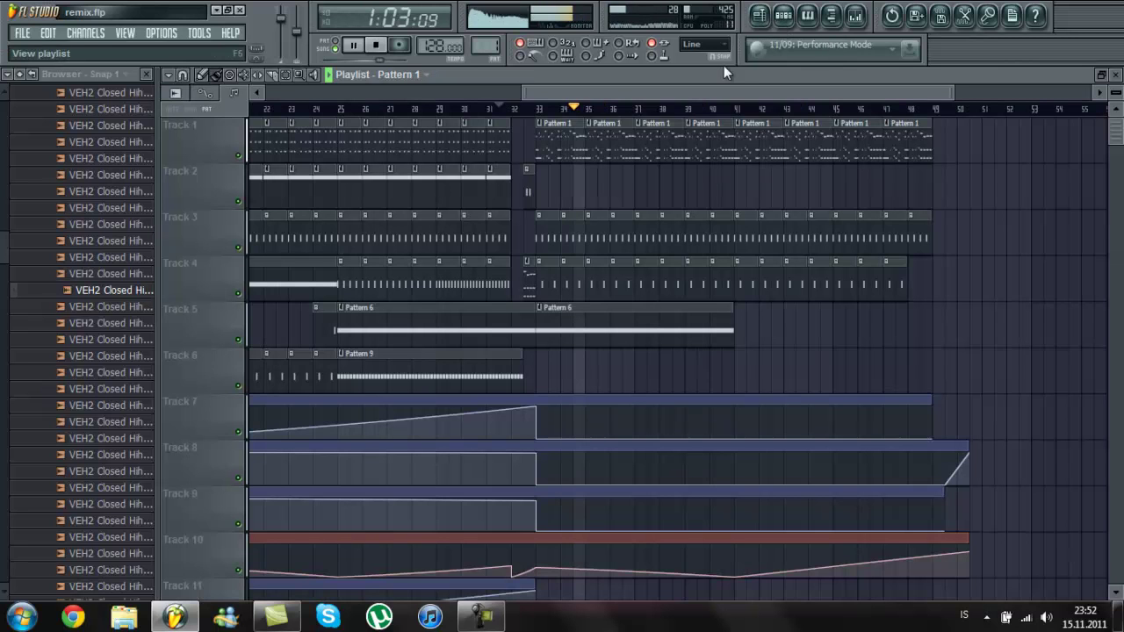
pyautogui.moveTo(546, 91); pyautogui.dragTo(515, 88)
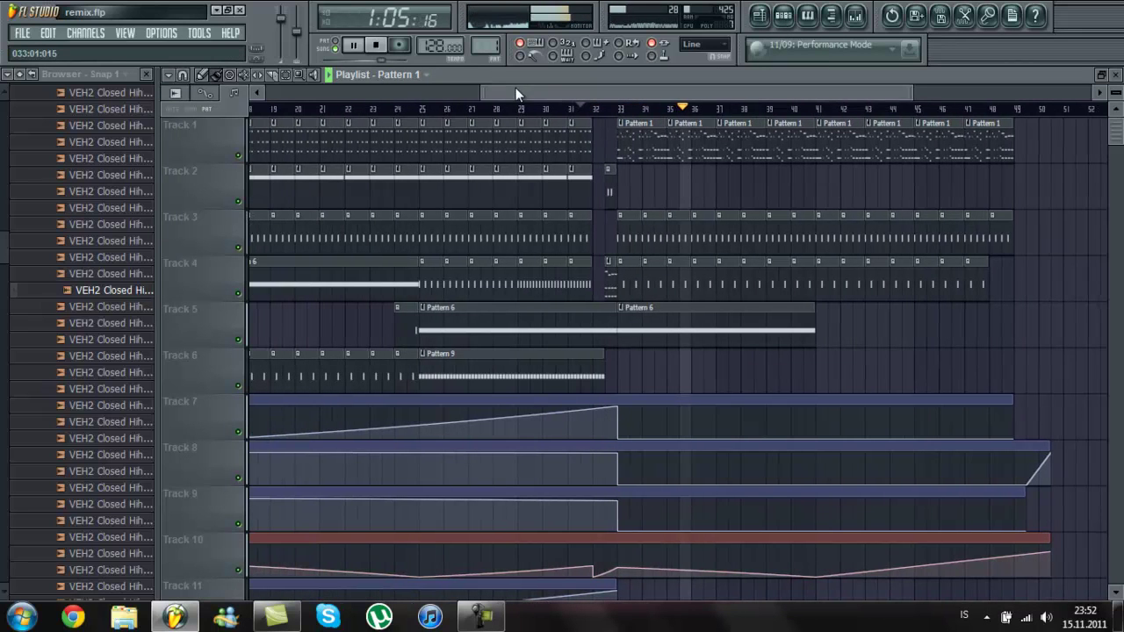
pyautogui.click(761, 17)
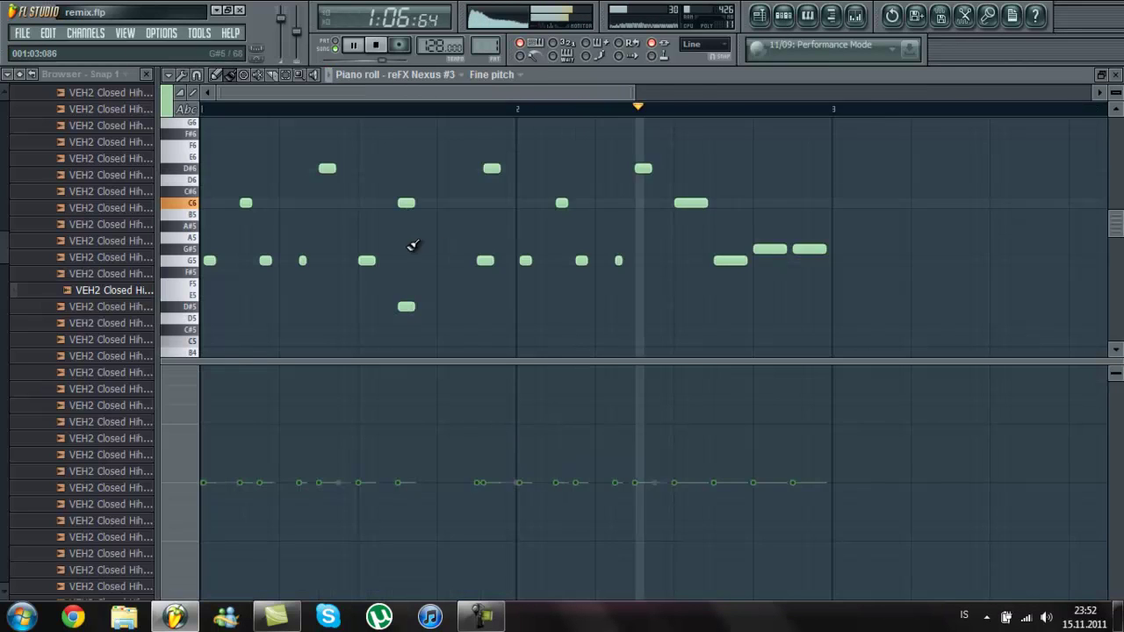
pyautogui.click(777, 17)
pyautogui.click(447, 226)
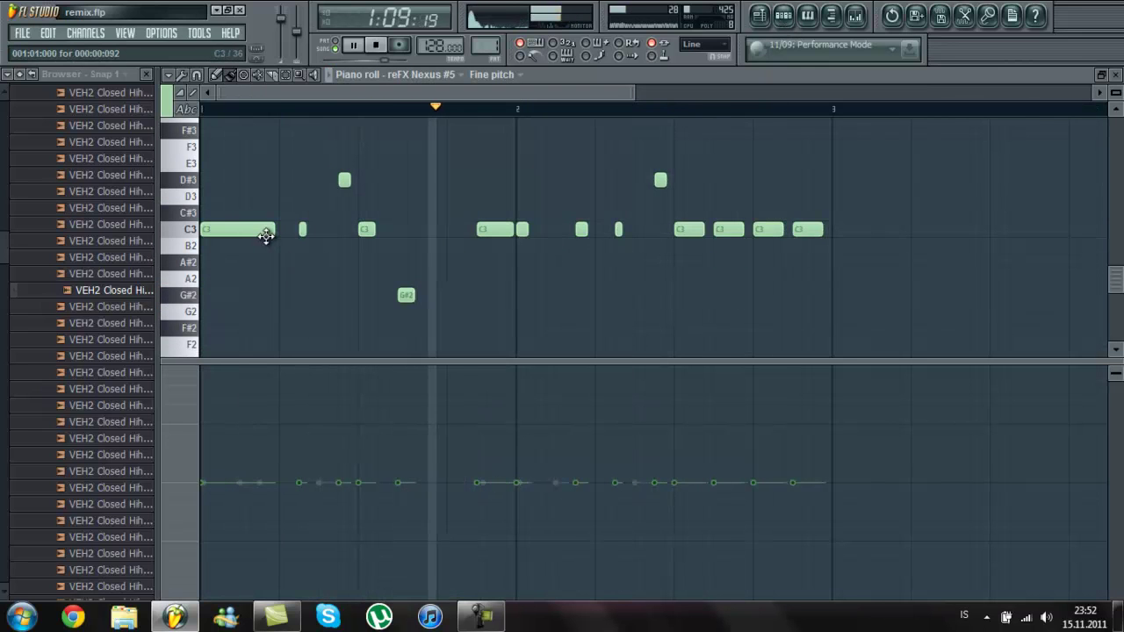
pyautogui.moveTo(273, 231); pyautogui.dragTo(235, 231)
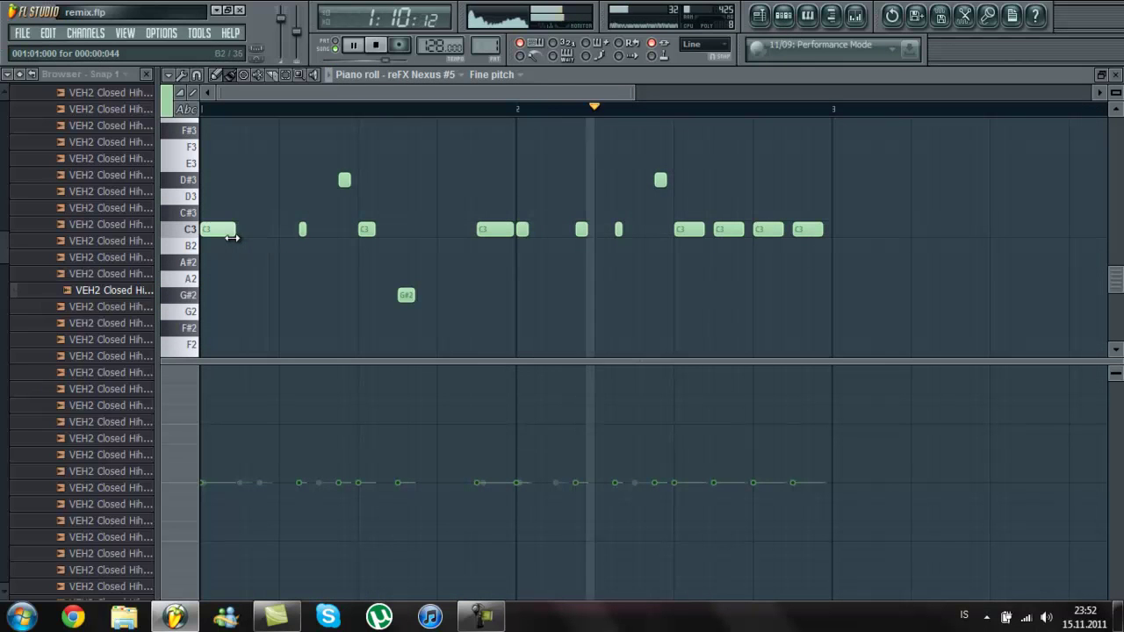
# Step: Check the opening note of the reFX Nexus #4 part and play the song from bar 32 in the playlist
pyautogui.click(783, 15)
pyautogui.click(466, 261)
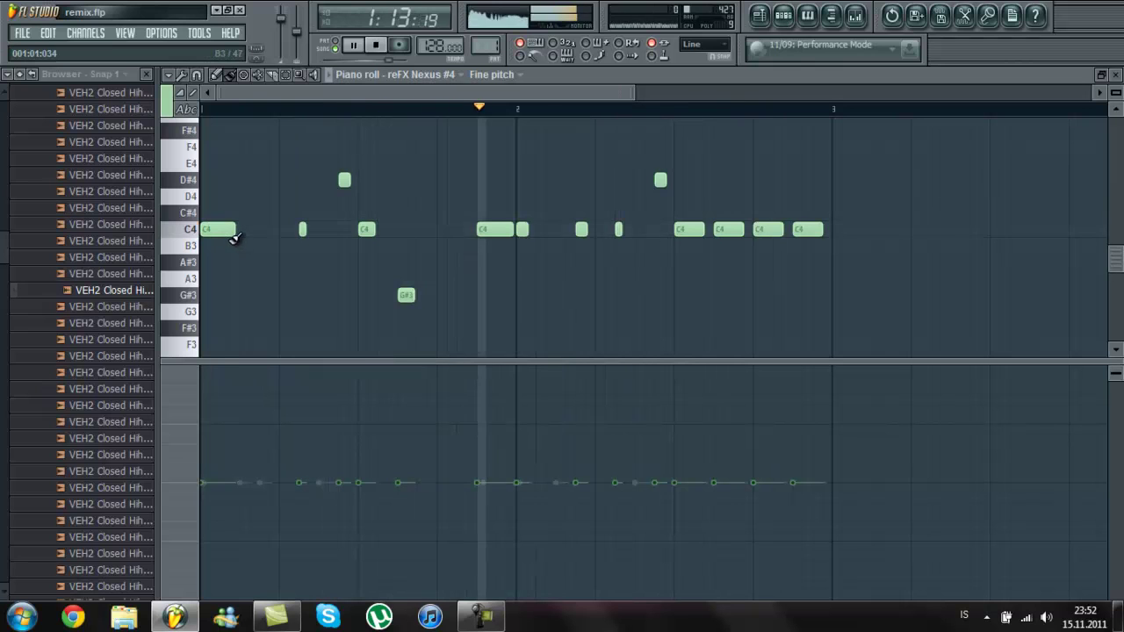
pyautogui.moveTo(227, 229); pyautogui.dragTo(215, 230)
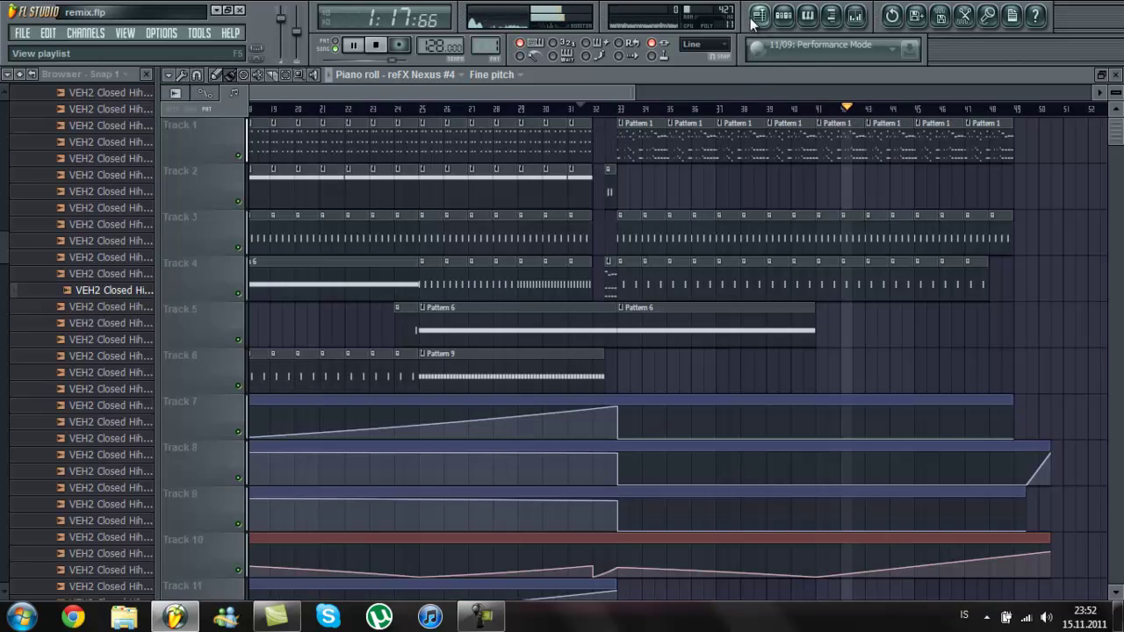
pyautogui.press('F5')
pyautogui.click(593, 108)
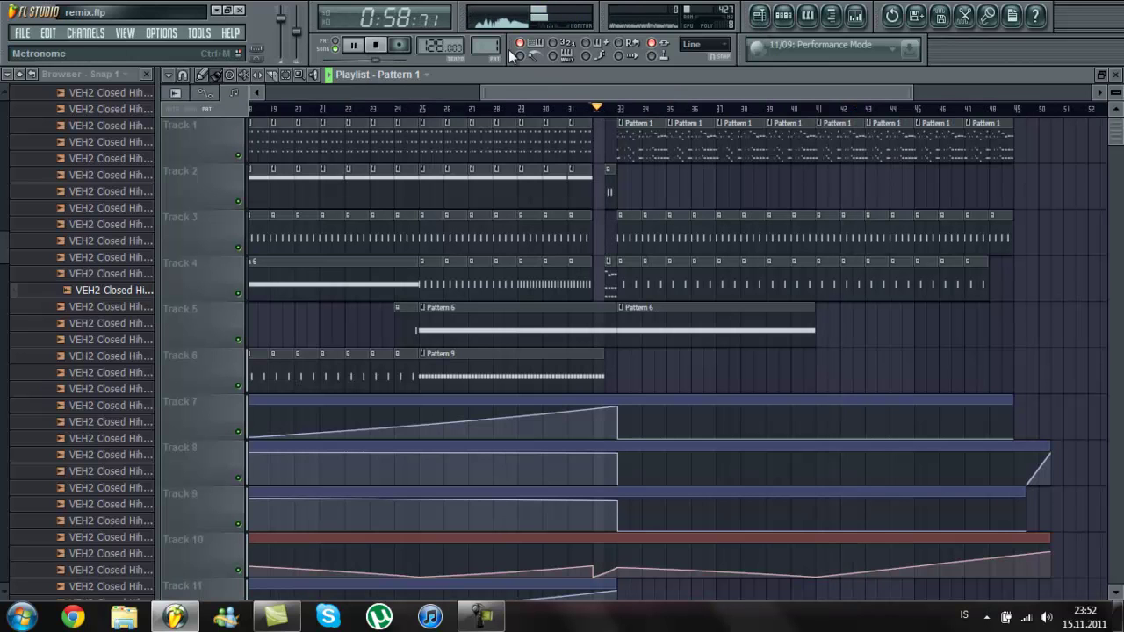
# Step: Select Pattern 4 and paint its clips along Track 2 from bar 37 to bar 49
pyautogui.click(784, 16)
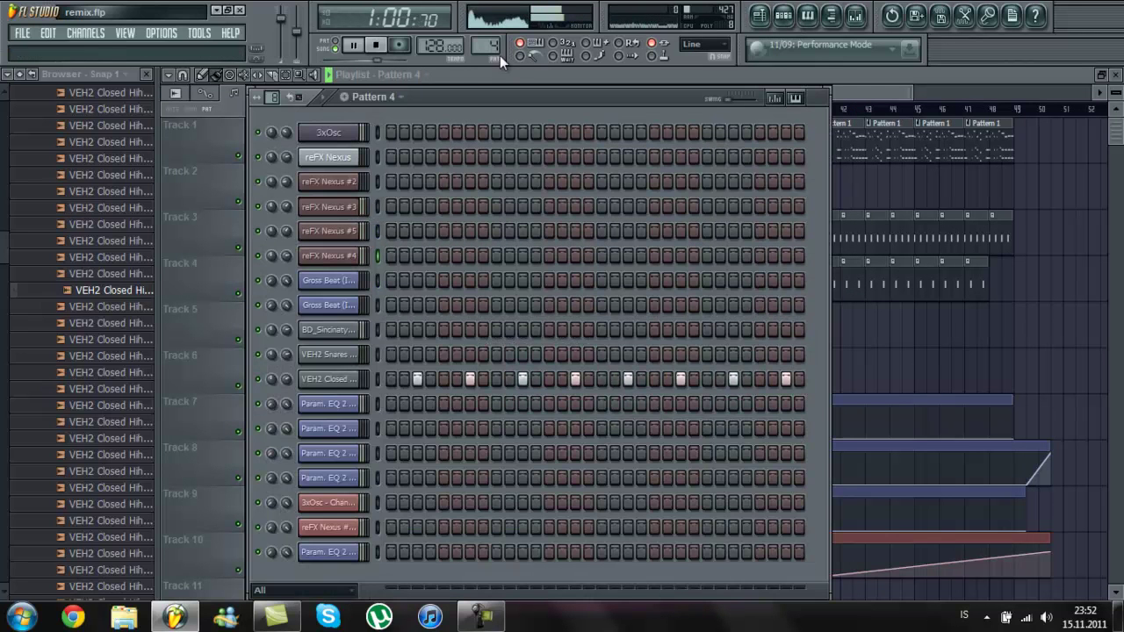
pyautogui.click(602, 78)
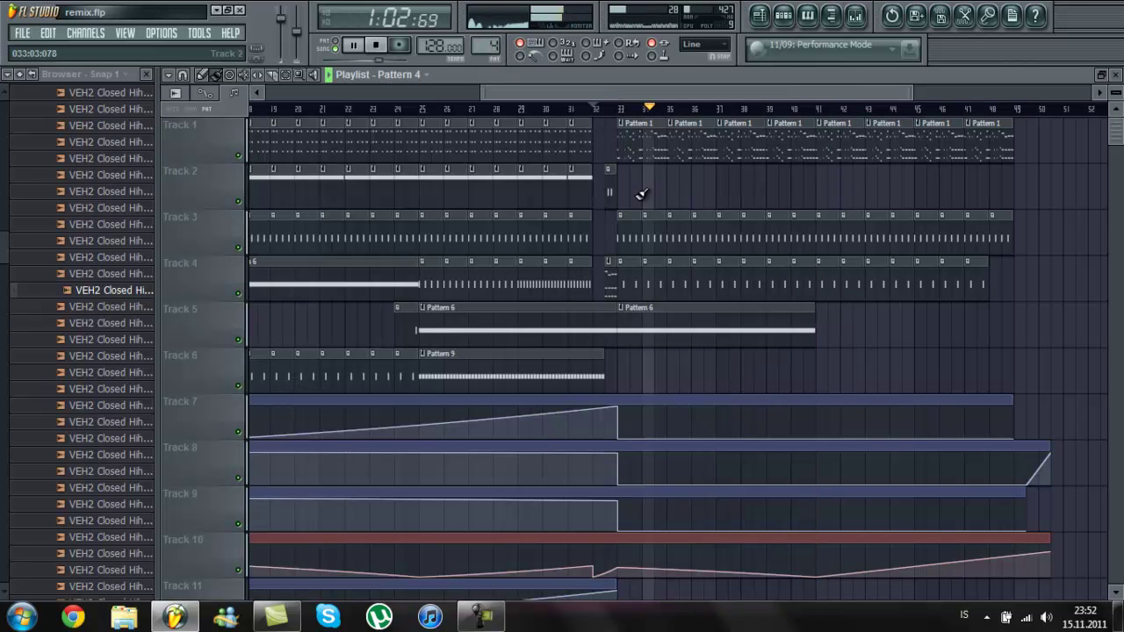
pyautogui.moveTo(722, 183); pyautogui.dragTo(968, 190)
# Step: Play the build-up briefly from the middle of bar 24, show the whole arrangement and stop playback
pyautogui.moveTo(791, 92); pyautogui.dragTo(734, 92)
pyautogui.scroll(-4, 680, 163)
pyautogui.scroll(4, 642, 138)
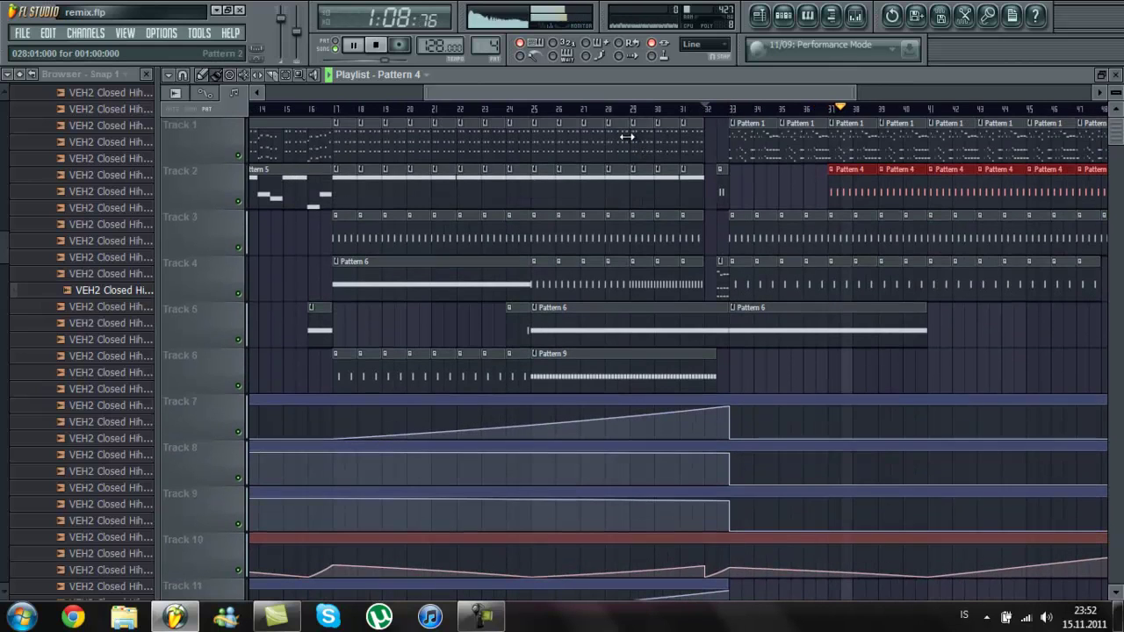
pyautogui.click(525, 112)
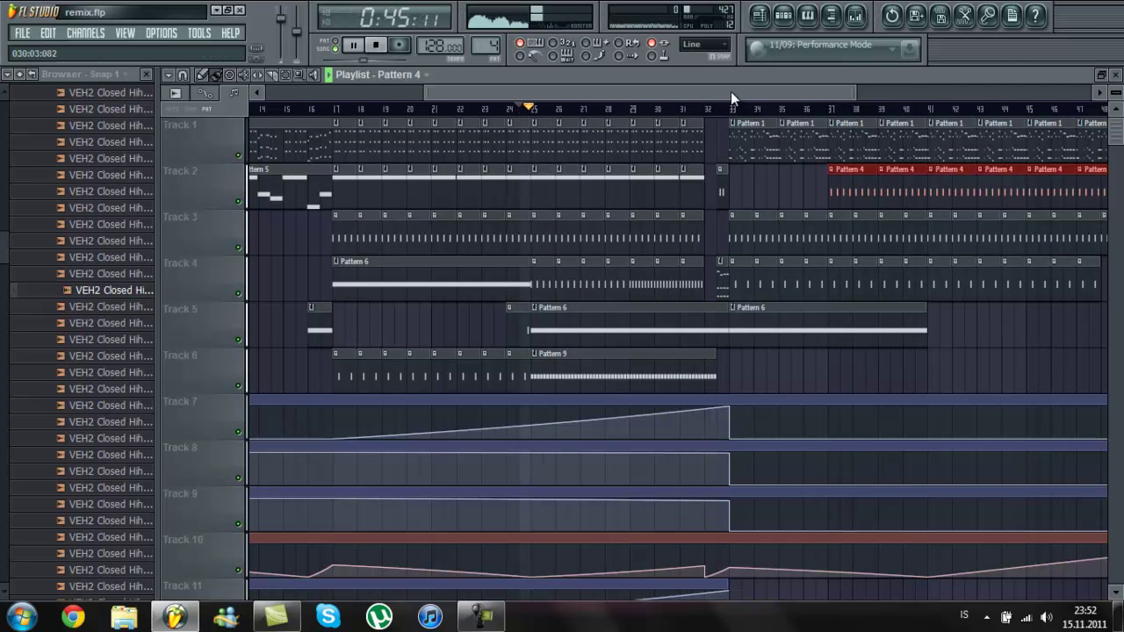
pyautogui.moveTo(857, 92); pyautogui.dragTo(735, 118)
pyautogui.press('space')
# Step: Browse the sample library to the VEH2 Crash folder and audition crash samples between 25 and 31
pyautogui.scroll(10, 3, 162)
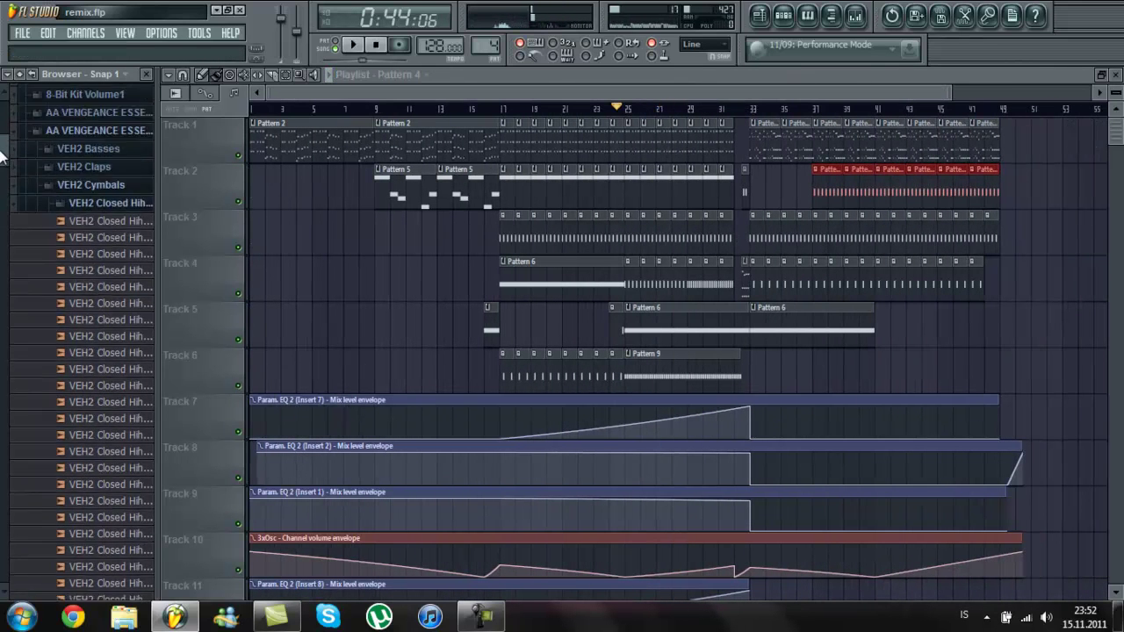
pyautogui.click(93, 306)
pyautogui.click(88, 343)
pyautogui.click(114, 426)
pyautogui.scroll(-3, 114, 426)
pyautogui.click(105, 353)
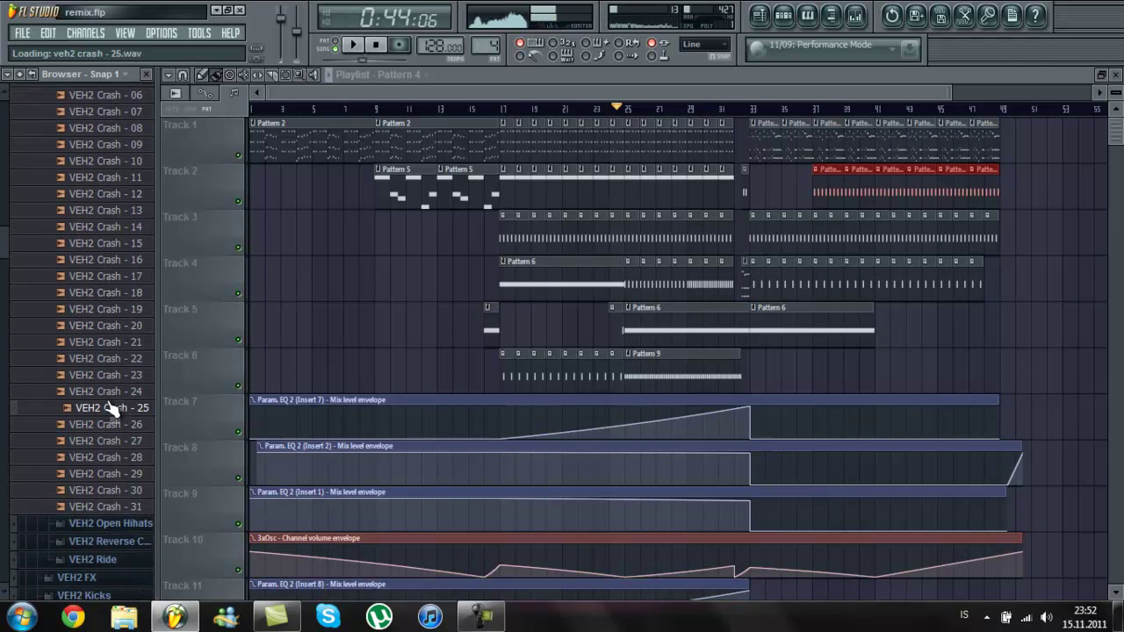
pyautogui.scroll(-2, 106, 368)
pyautogui.click(107, 409)
pyautogui.click(105, 428)
pyautogui.click(115, 442)
pyautogui.click(115, 457)
# Step: Audition the VEH2 crash samples from about 20 down to 14 and some earlier ones, and close the crash folder
pyautogui.click(103, 292)
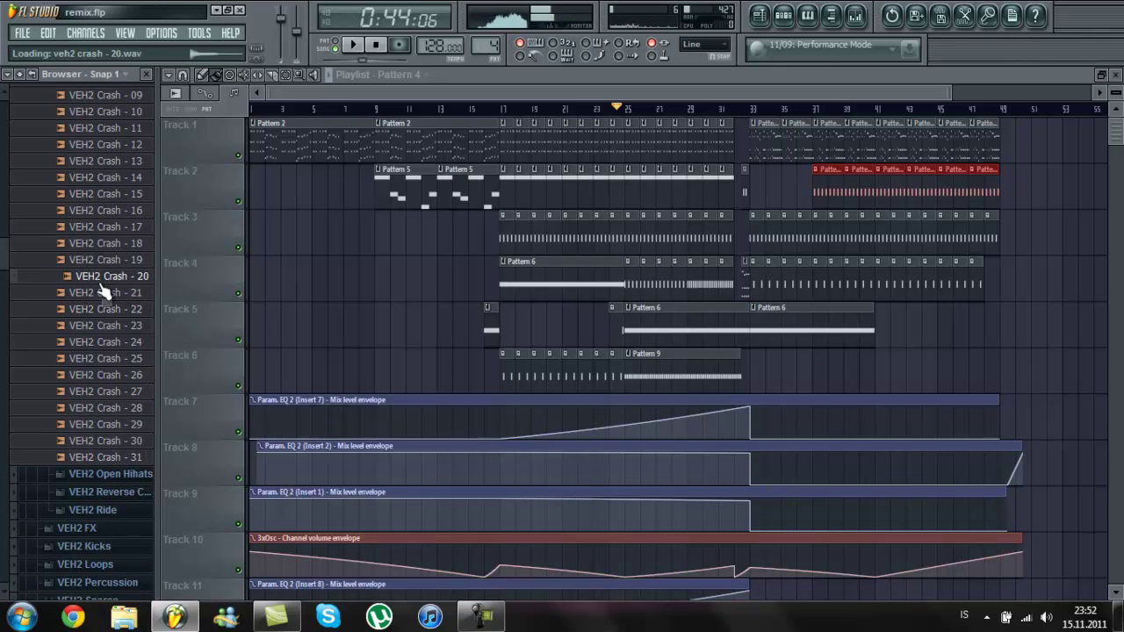
pyautogui.click(98, 259)
pyautogui.click(107, 246)
pyautogui.click(99, 212)
pyautogui.click(96, 196)
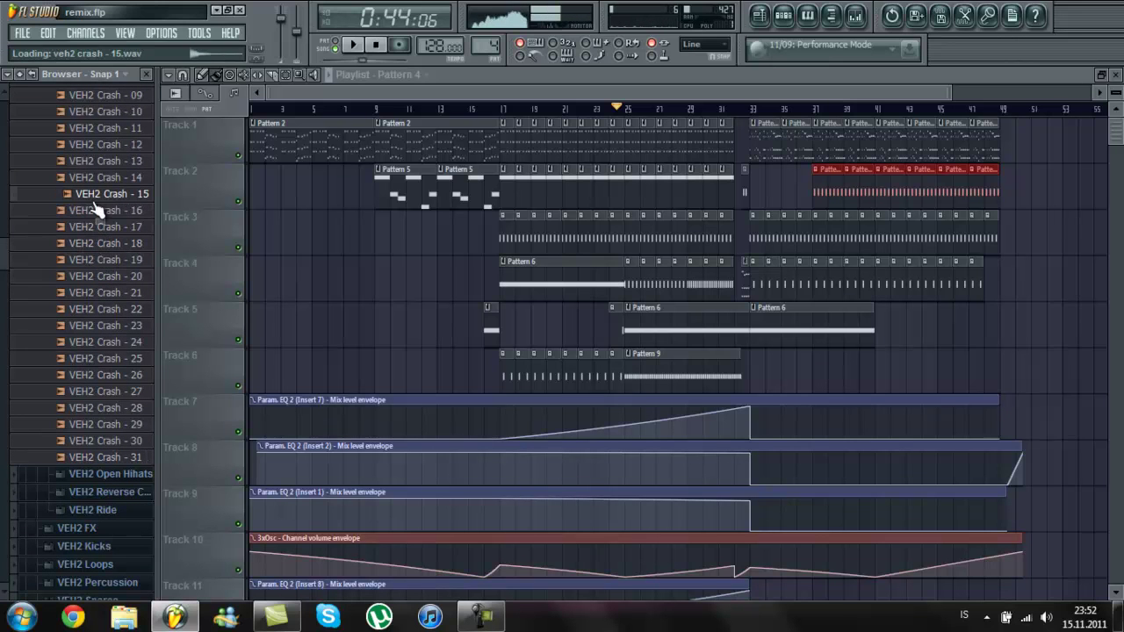
pyautogui.click(88, 176)
pyautogui.scroll(3, 90, 191)
pyautogui.click(95, 187)
pyautogui.scroll(2, 104, 199)
pyautogui.scroll(3, 102, 197)
pyautogui.click(87, 188)
pyautogui.click(88, 140)
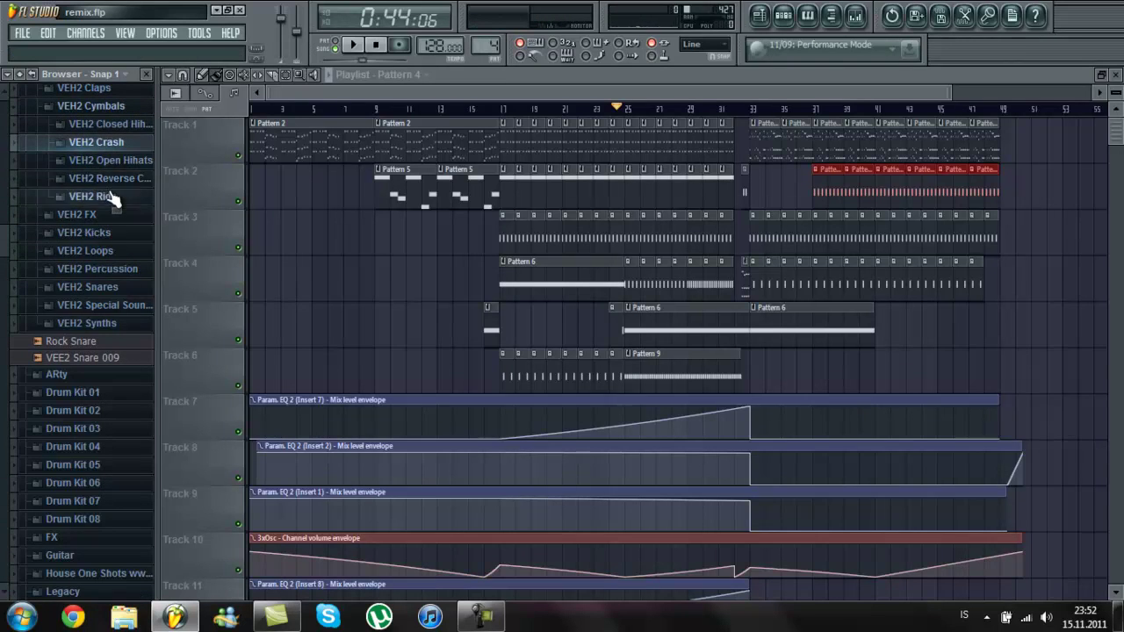
# Step: Audition VEH2 ride samples, add VEH2 Ride - 20 as a new channel in the empty Pattern 13 and fill each 4 steps
pyautogui.click(113, 197)
pyautogui.click(114, 395)
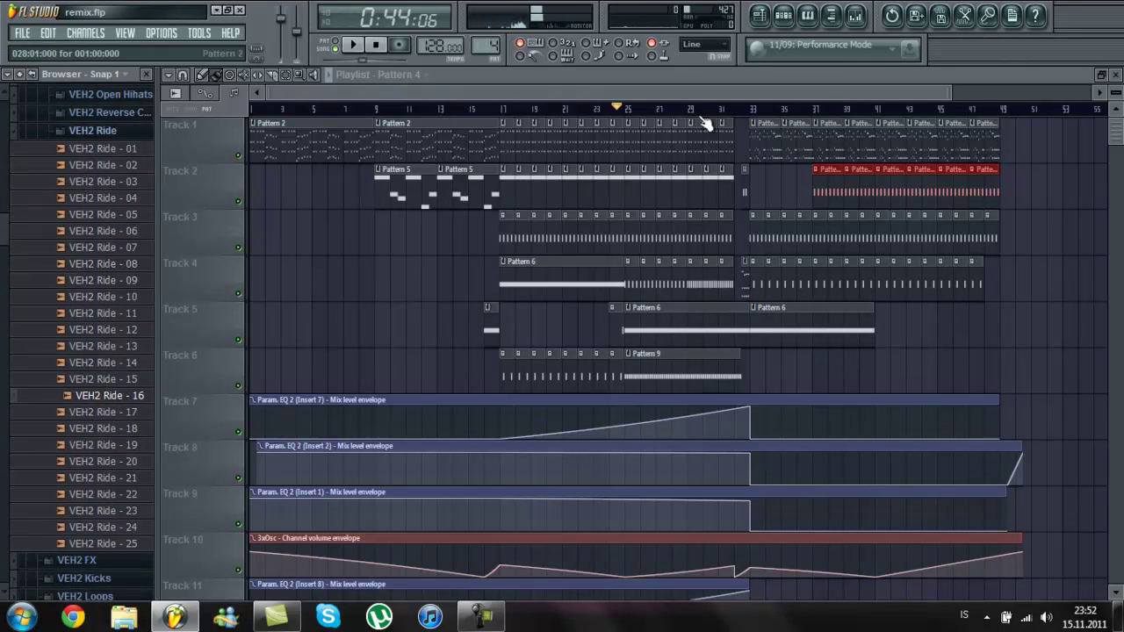
pyautogui.click(793, 20)
pyautogui.scroll(8, 496, 49)
pyautogui.click(79, 428)
pyautogui.scroll(-2, 88, 447)
pyautogui.moveTo(95, 413); pyautogui.dragTo(333, 116)
pyautogui.rightClick(355, 132)
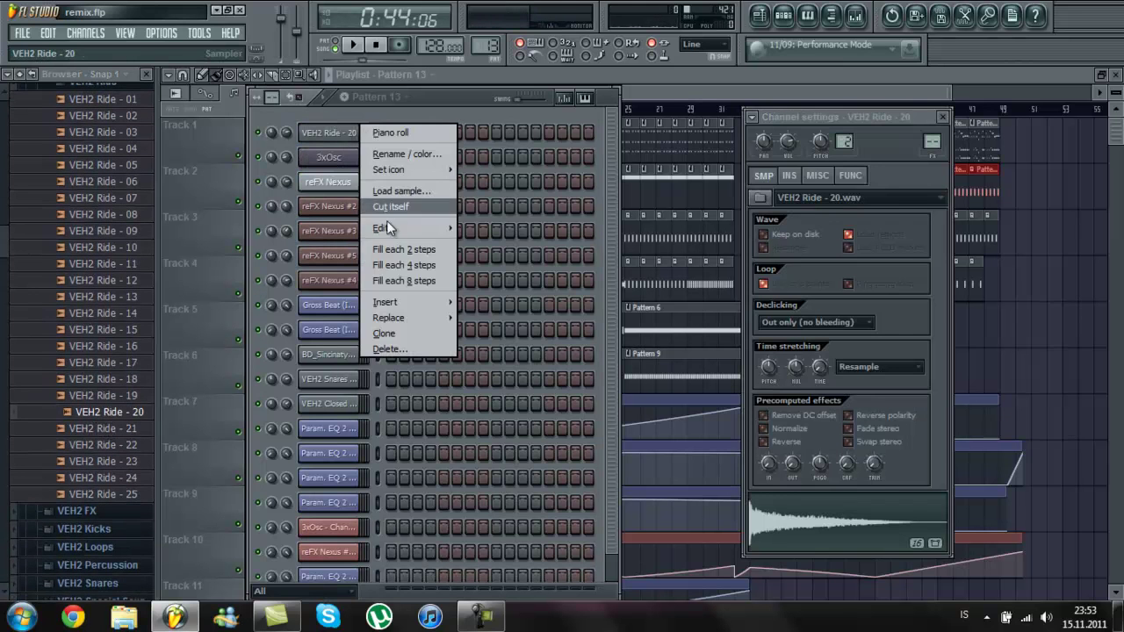
pyautogui.click(409, 264)
# Step: Start playback and move the Param. EQ 2 (Insert 7) mix level envelope clip from Track 7 to Track 14
pyautogui.click(587, 76)
pyautogui.press('space')
pyautogui.scroll(-4, 518, 217)
pyautogui.moveTo(518, 217); pyautogui.dragTo(483, 562)
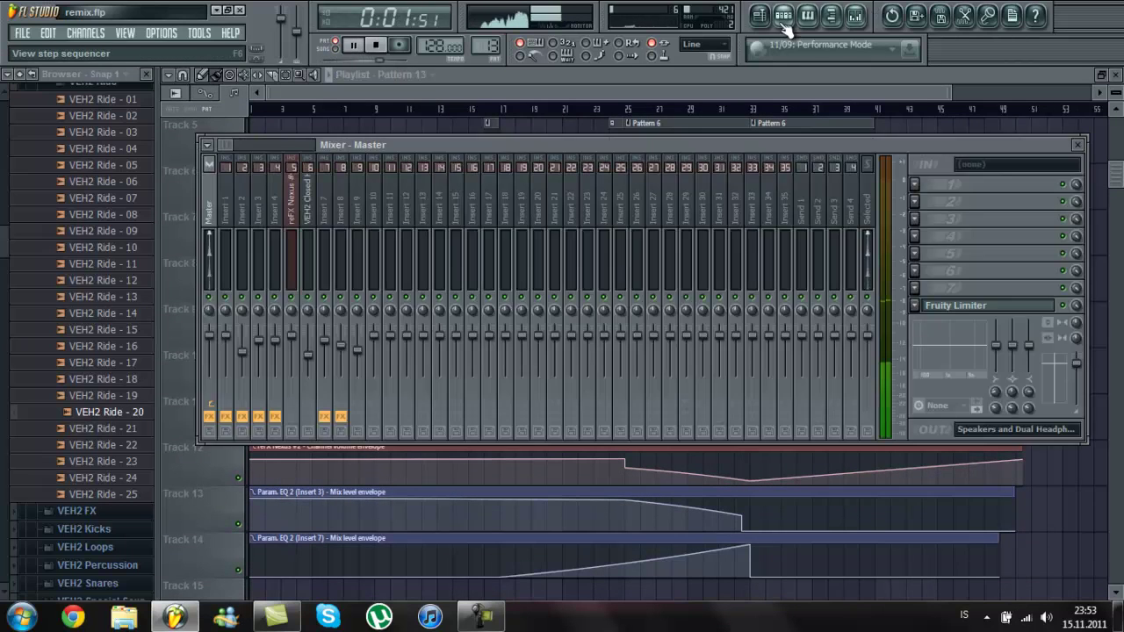
# Step: Route the VEH2 Ride - 20 channel to mixer Insert 10 and lower that track's volume fader
pyautogui.press('F9')
pyautogui.rightClick(384, 219)
pyautogui.moveTo(491, 214)
pyautogui.click(597, 214)
pyautogui.moveTo(375, 336); pyautogui.dragTo(382, 365)
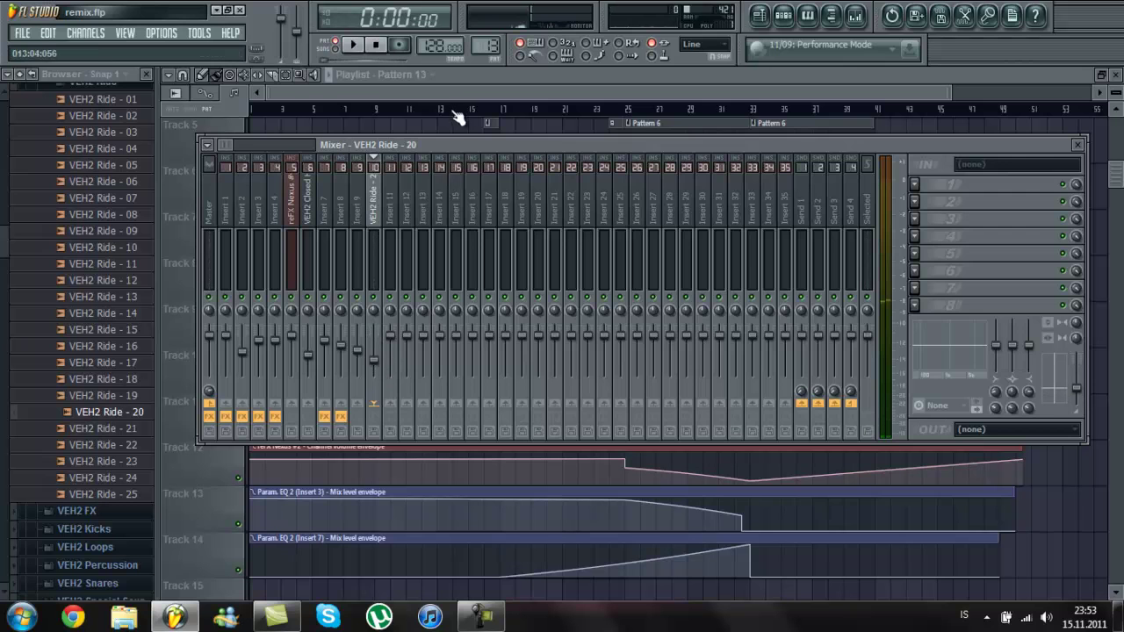
pyautogui.press('F9')
# Step: Play the song from bar 24 and paint Pattern 13 clips on Track 7 from bar 41 through bar 48
pyautogui.click(352, 43)
pyautogui.scroll(4, 577, 112)
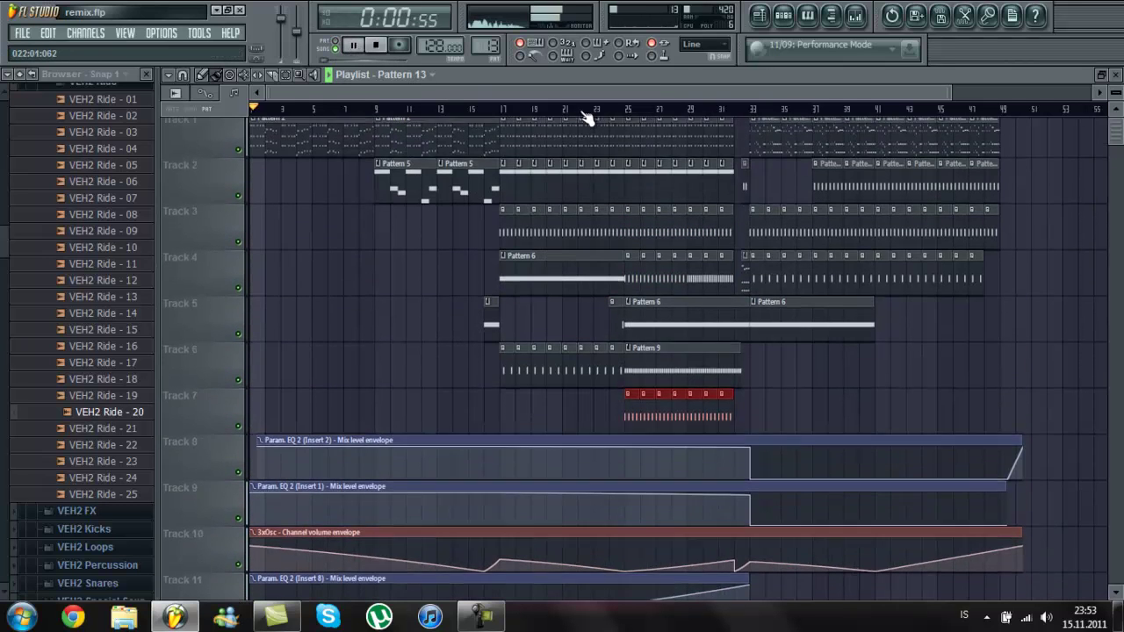
pyautogui.click(612, 108)
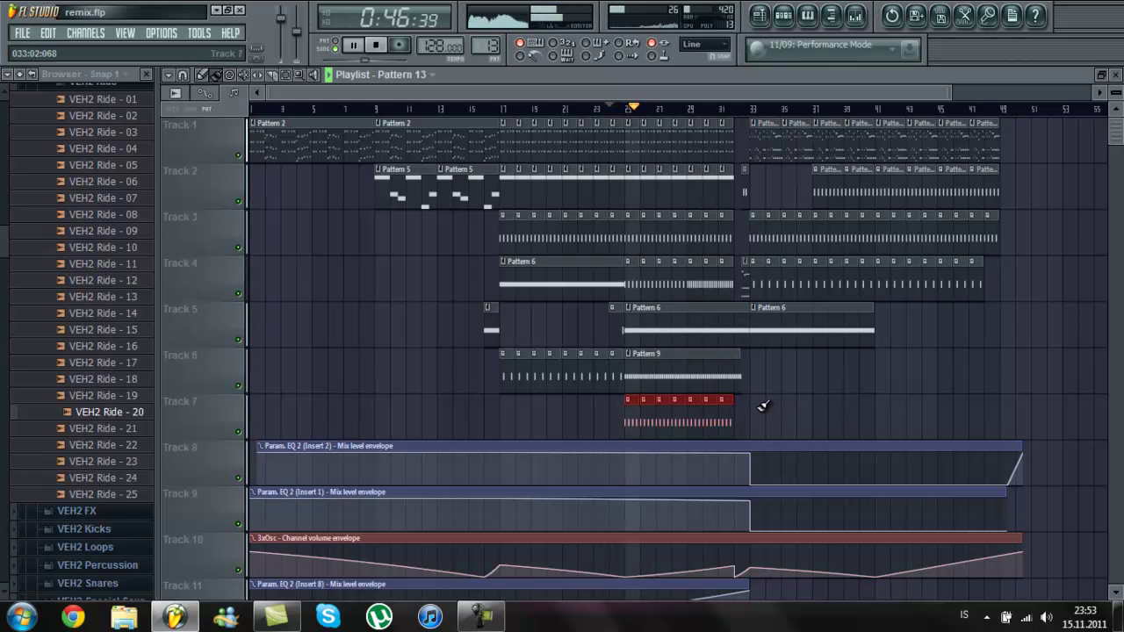
pyautogui.moveTo(877, 414); pyautogui.dragTo(950, 420)
pyautogui.press('space')
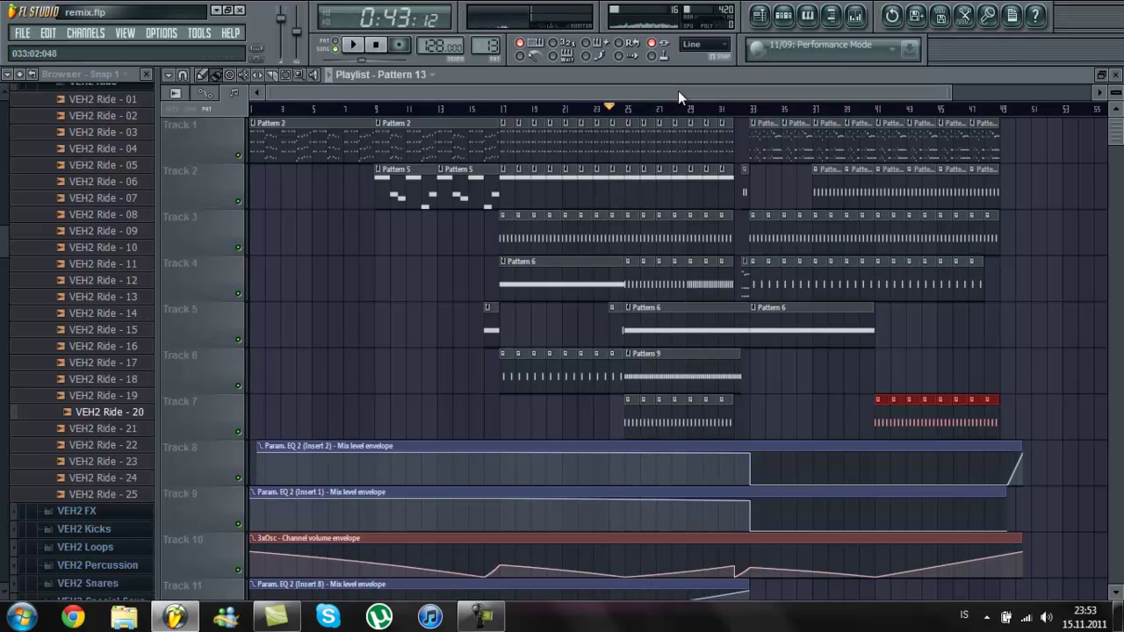
# Step: Collapse the VEH2 Cymbals folder, play the song from bar 9 and show the Master track in the mixer
pyautogui.scroll(5, 8, 225)
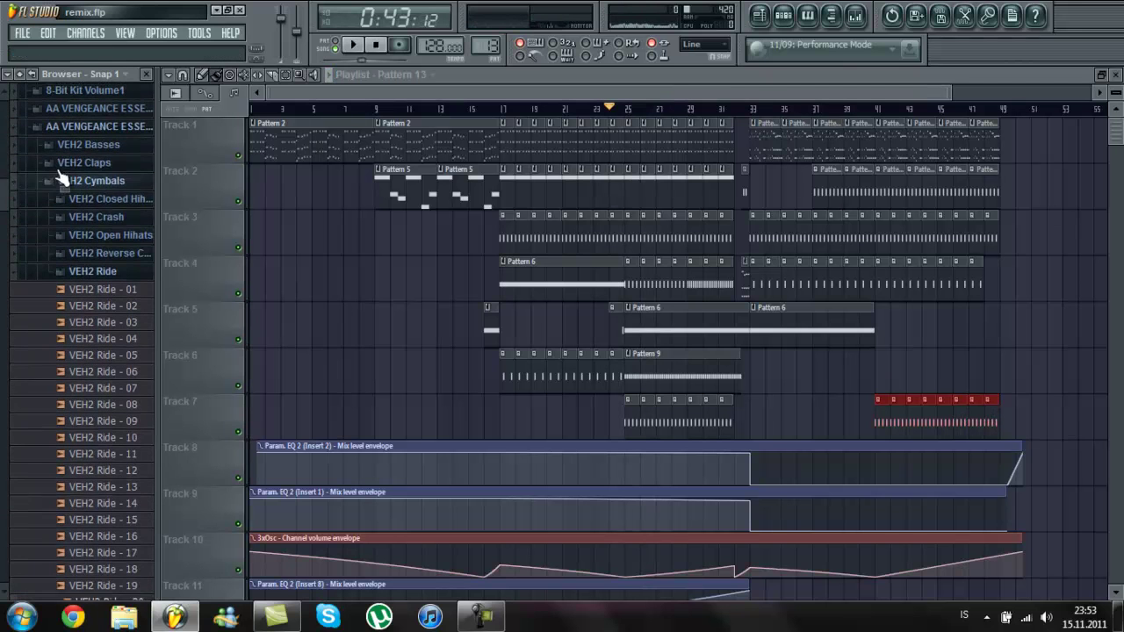
pyautogui.click(83, 182)
pyautogui.click(330, 115)
pyautogui.click(374, 112)
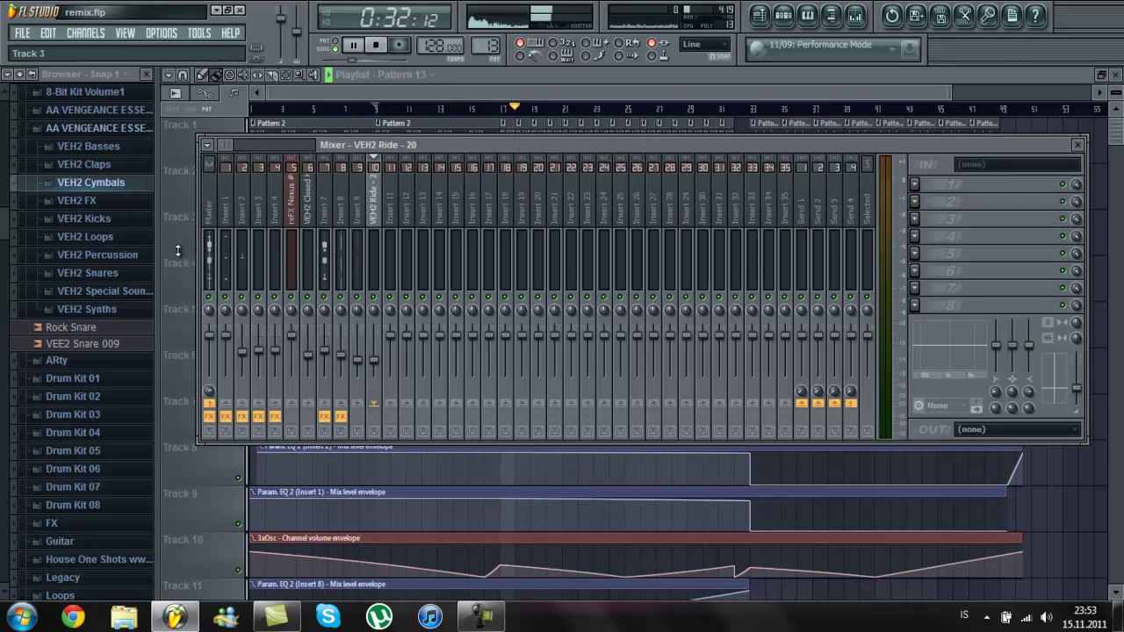
pyautogui.click(207, 214)
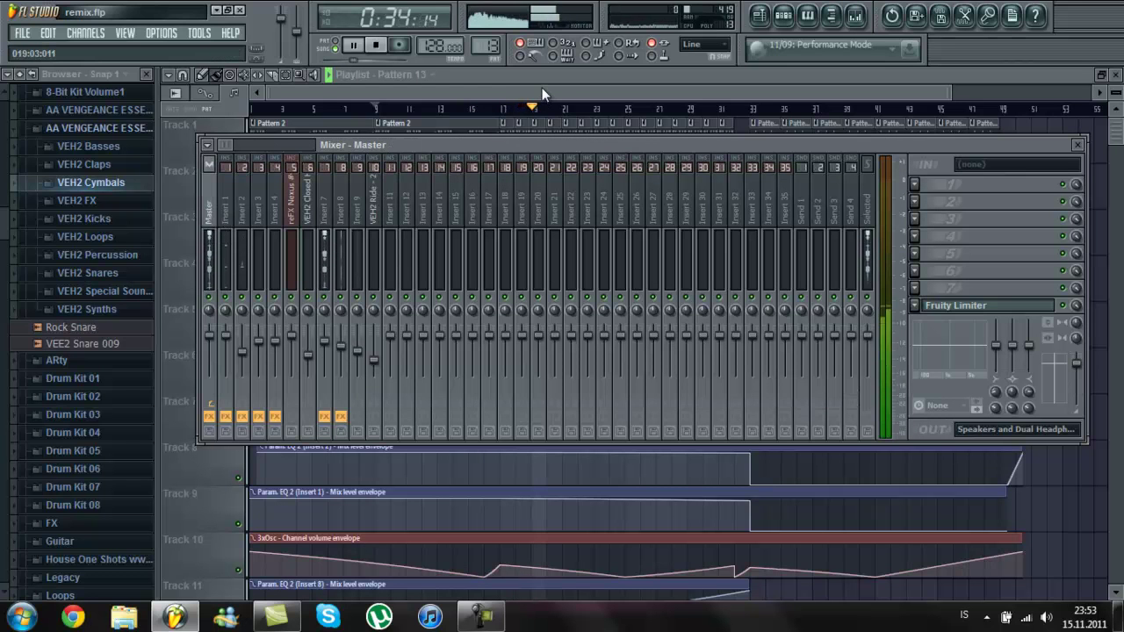
# Step: Reshape the 3xOsc channel volume envelope on Track 10 with a short rise from bar 24 and a sharp drop at bar 25
pyautogui.moveTo(542, 86); pyautogui.dragTo(644, 71)
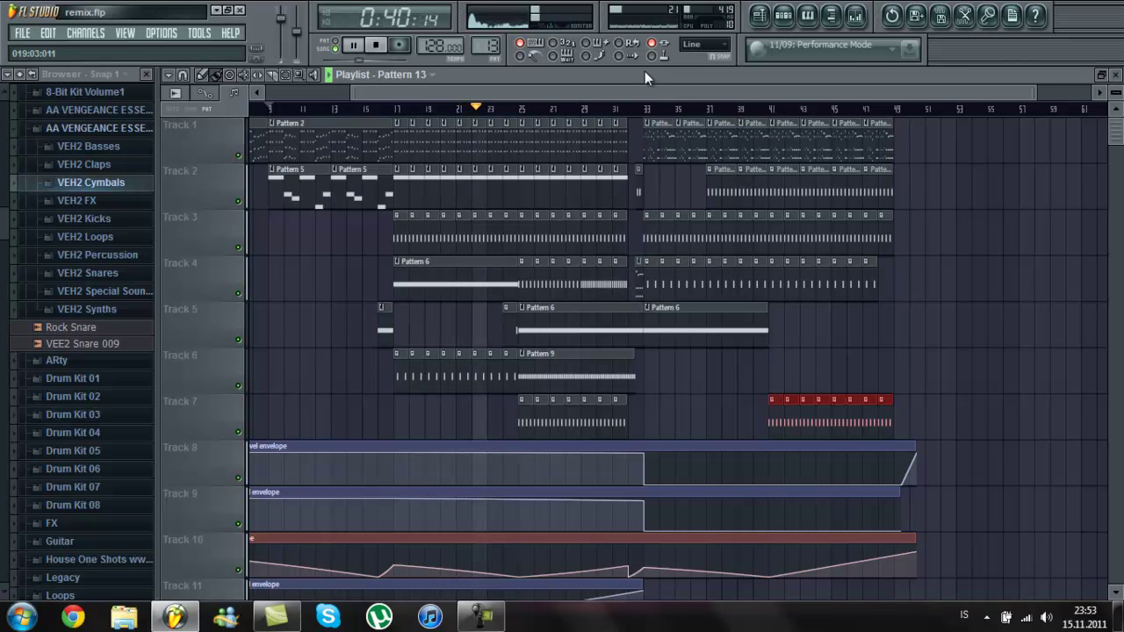
pyautogui.scroll(-1, 509, 518)
pyautogui.moveTo(509, 530)
pyautogui.mouseDown()
pyautogui.moveTo(524, 518)
pyautogui.moveTo(526, 538)
pyautogui.mouseUp()
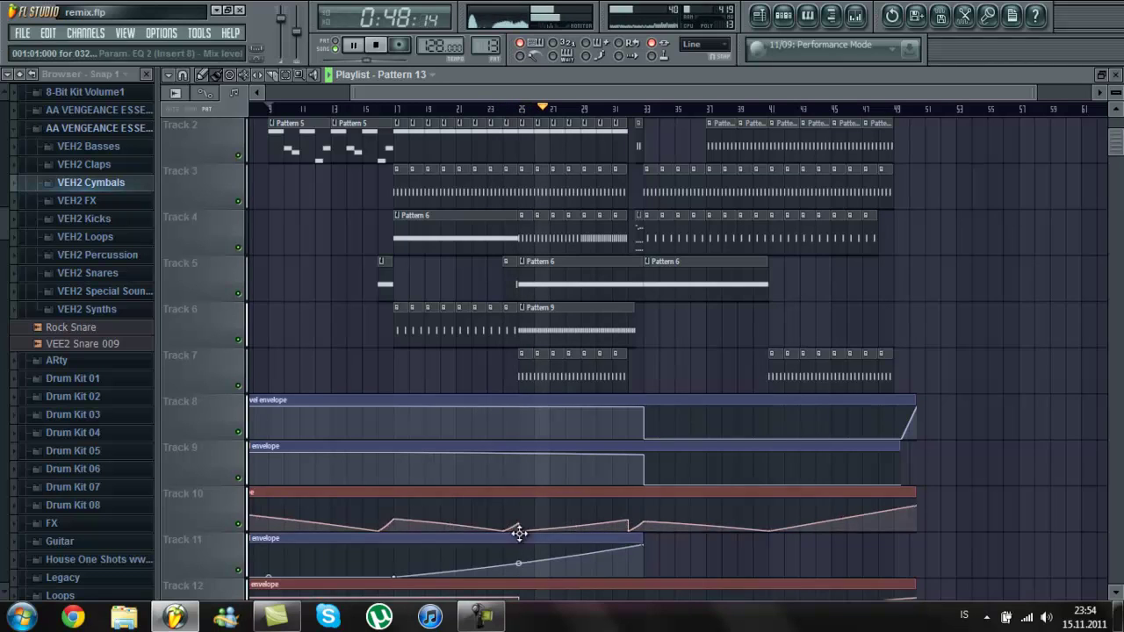
pyautogui.scroll(1, 507, 473)
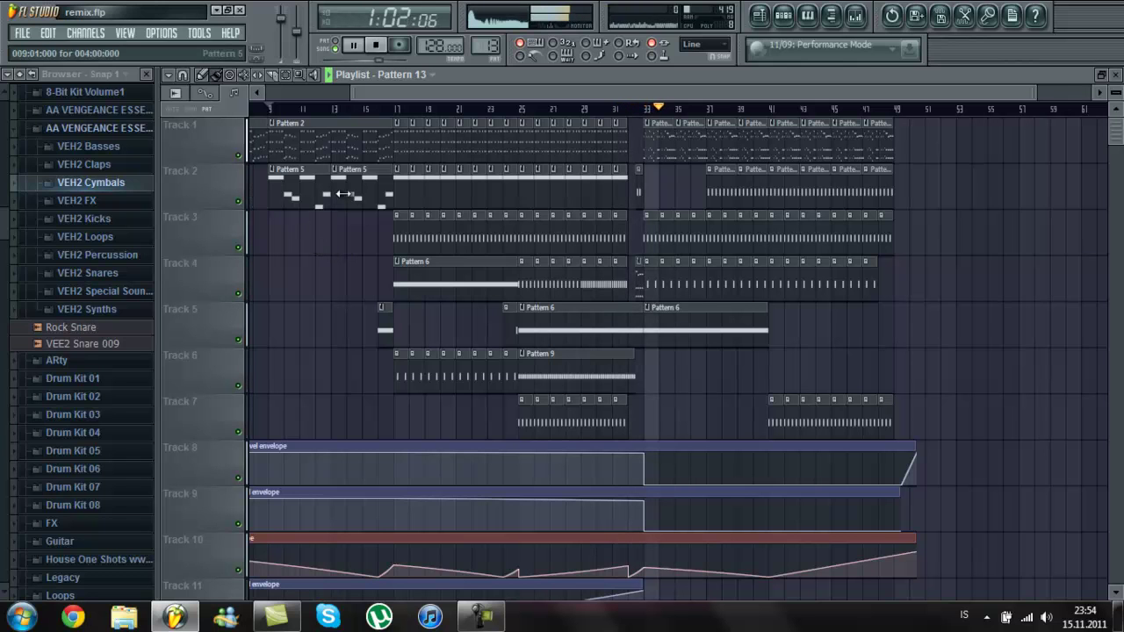
# Step: Delete the Track 3 pattern clip at bar 40 and add a Pattern 10 clip on Track 4 at bar 48
pyautogui.moveTo(427, 91); pyautogui.dragTo(597, 85)
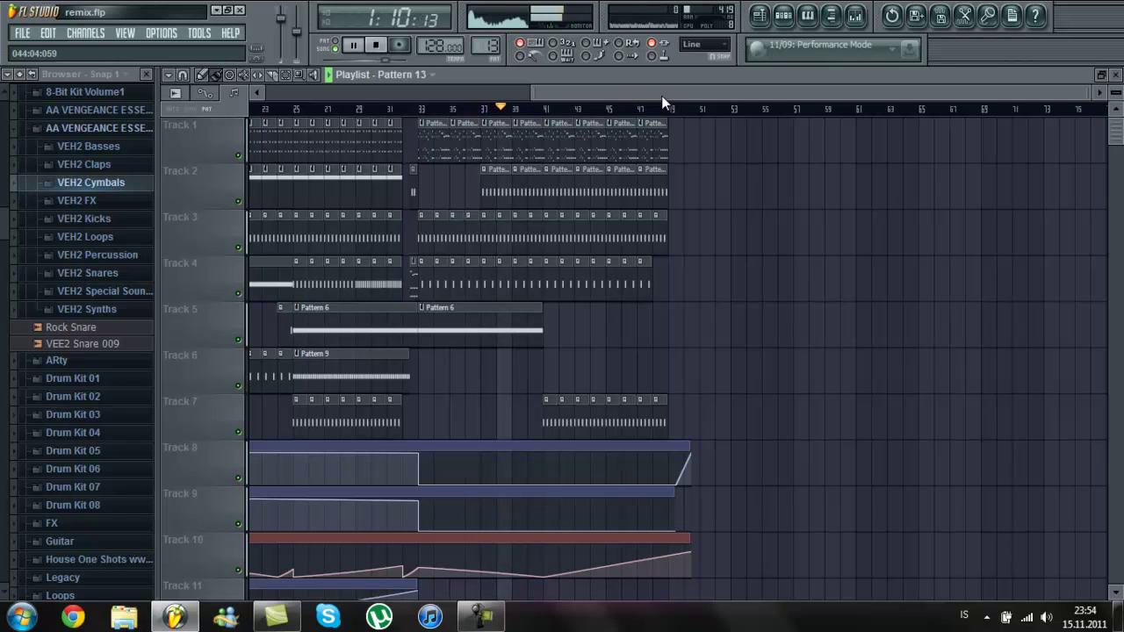
pyautogui.rightClick(530, 241)
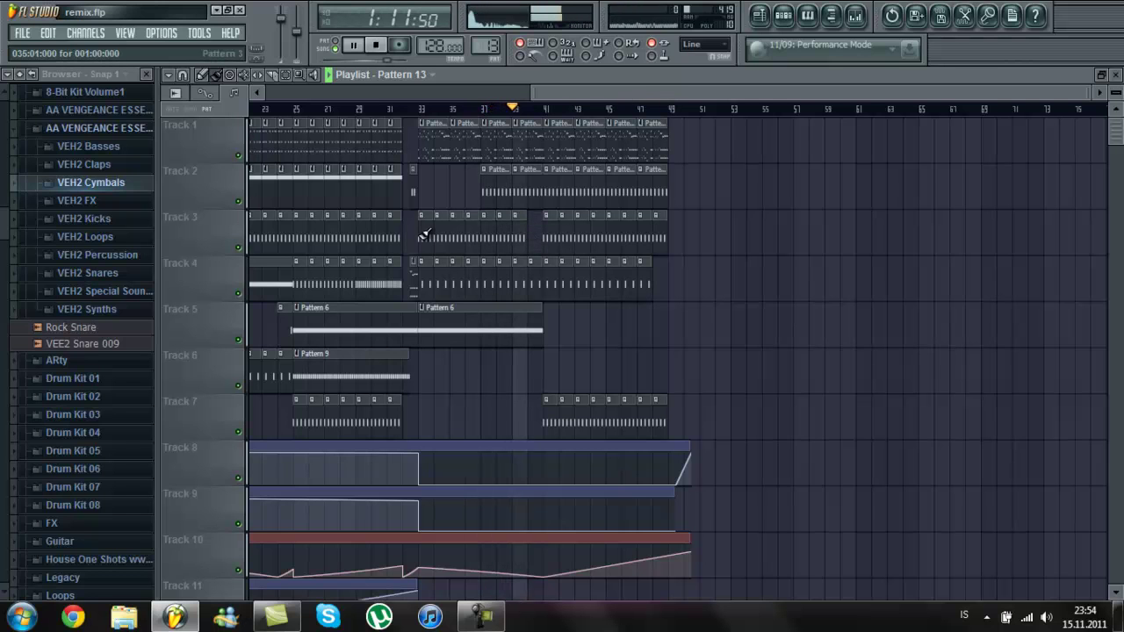
pyautogui.click(412, 194)
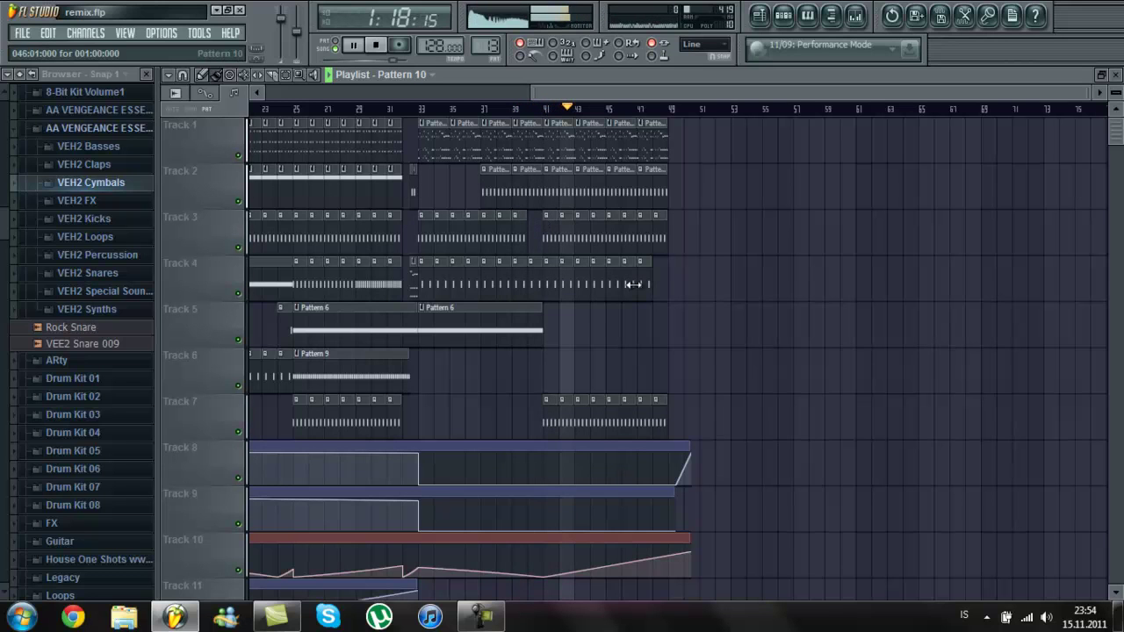
pyautogui.click(659, 281)
# Step: Lower the VEH2 Ride - 20 mixer track's volume slightly and return to the playlist
pyautogui.press('F9')
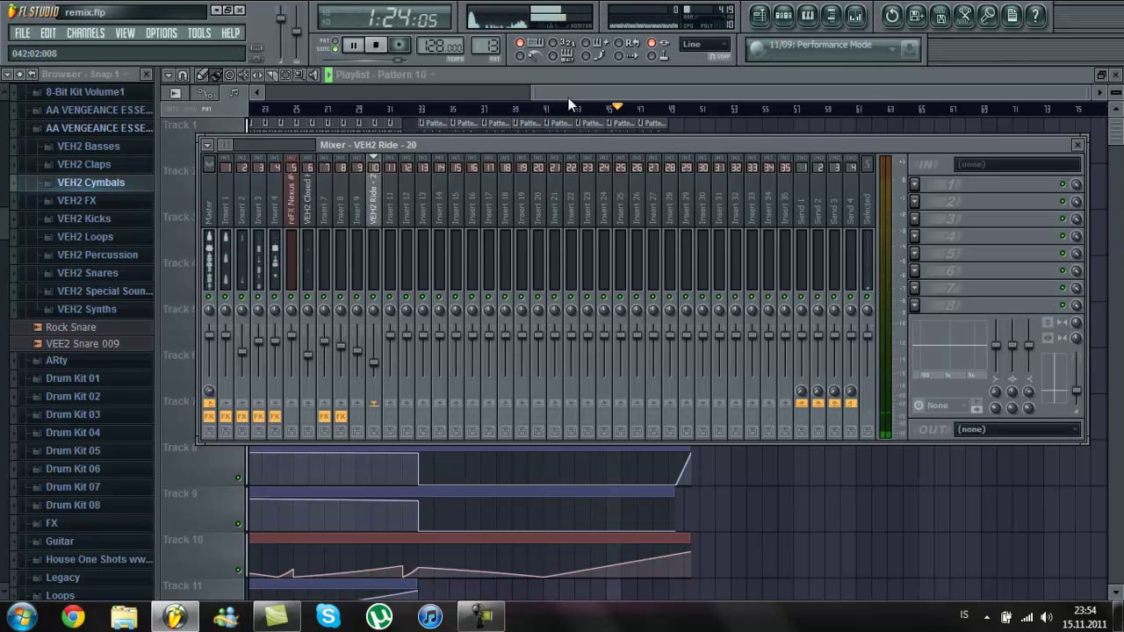
pyautogui.press('F9')
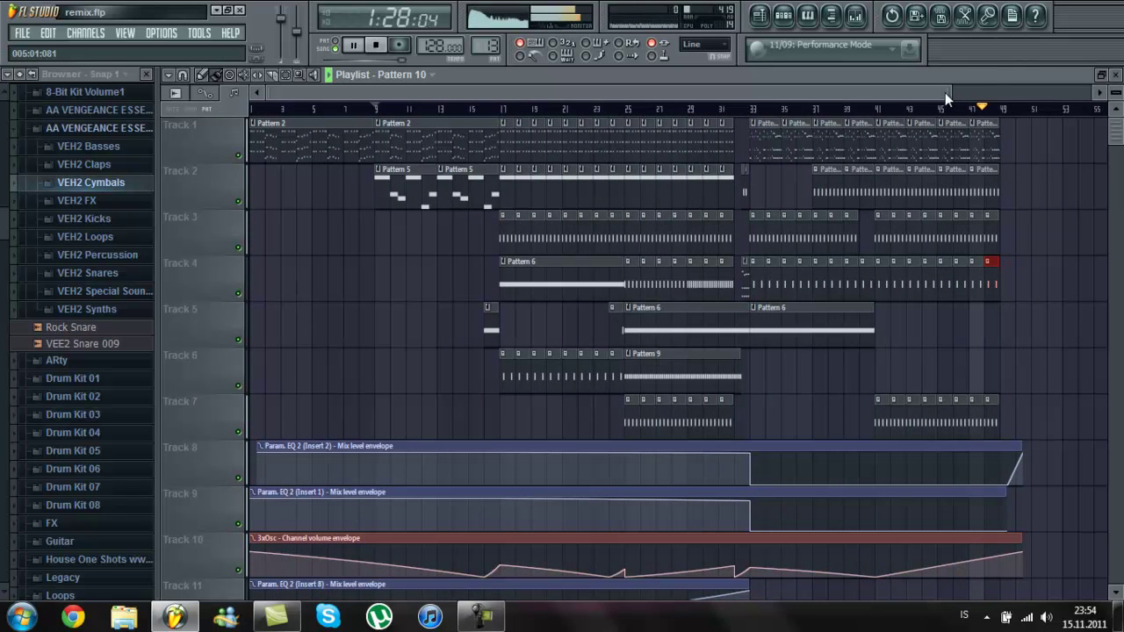
pyautogui.scroll(-2, 944, 93)
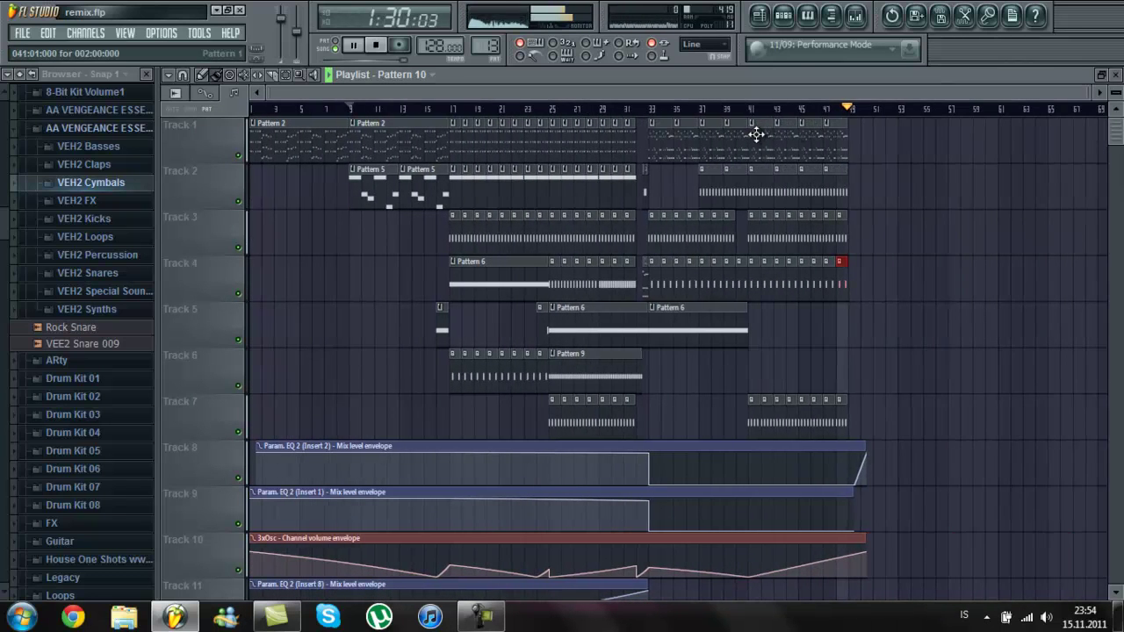
# Step: Stop playback and save the remix project
pyautogui.press('space')
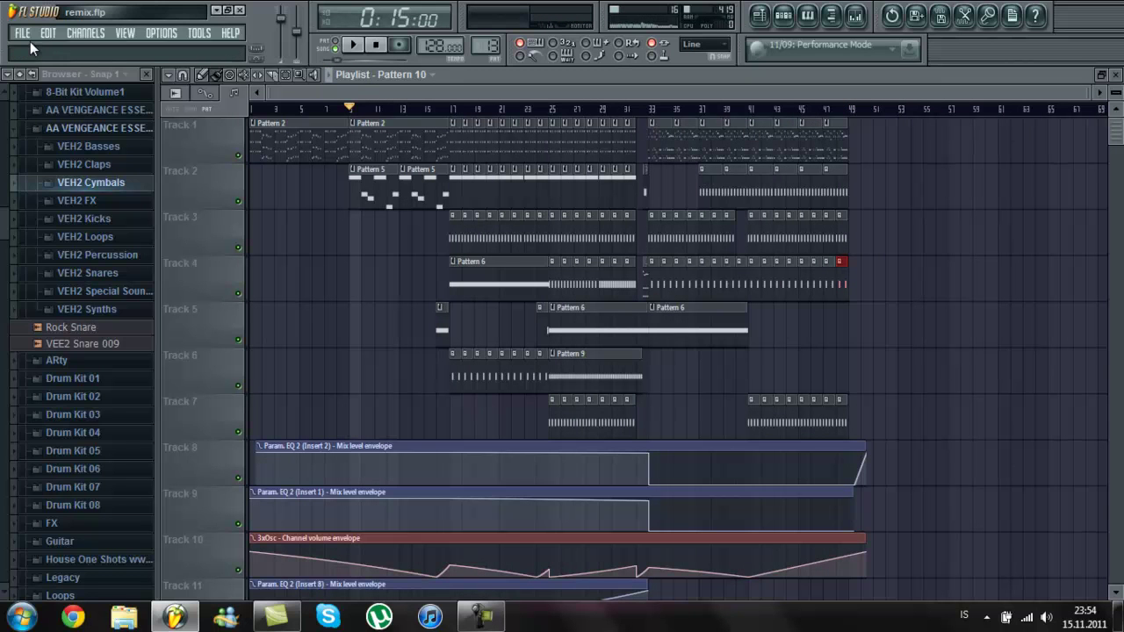
pyautogui.click(23, 33)
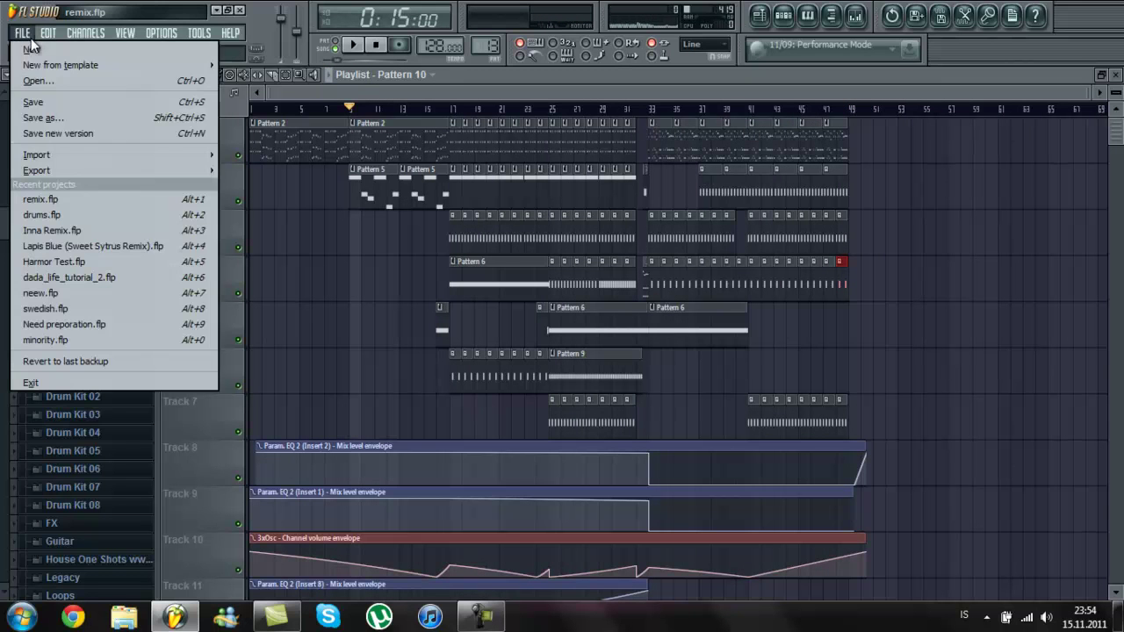
pyautogui.click(52, 100)
pyautogui.click(481, 616)
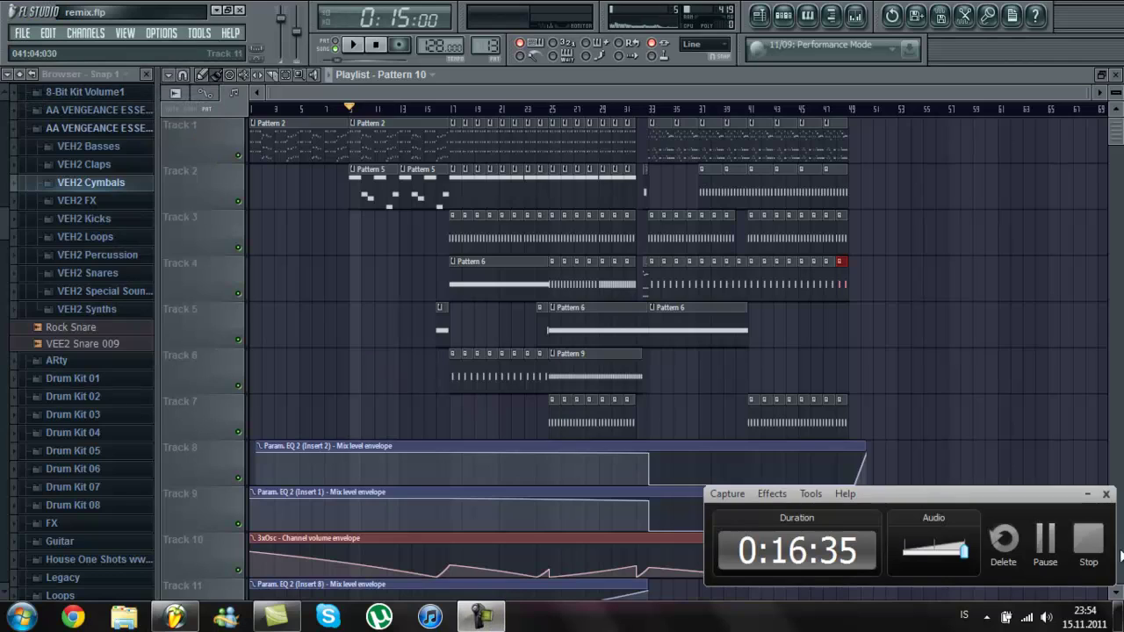